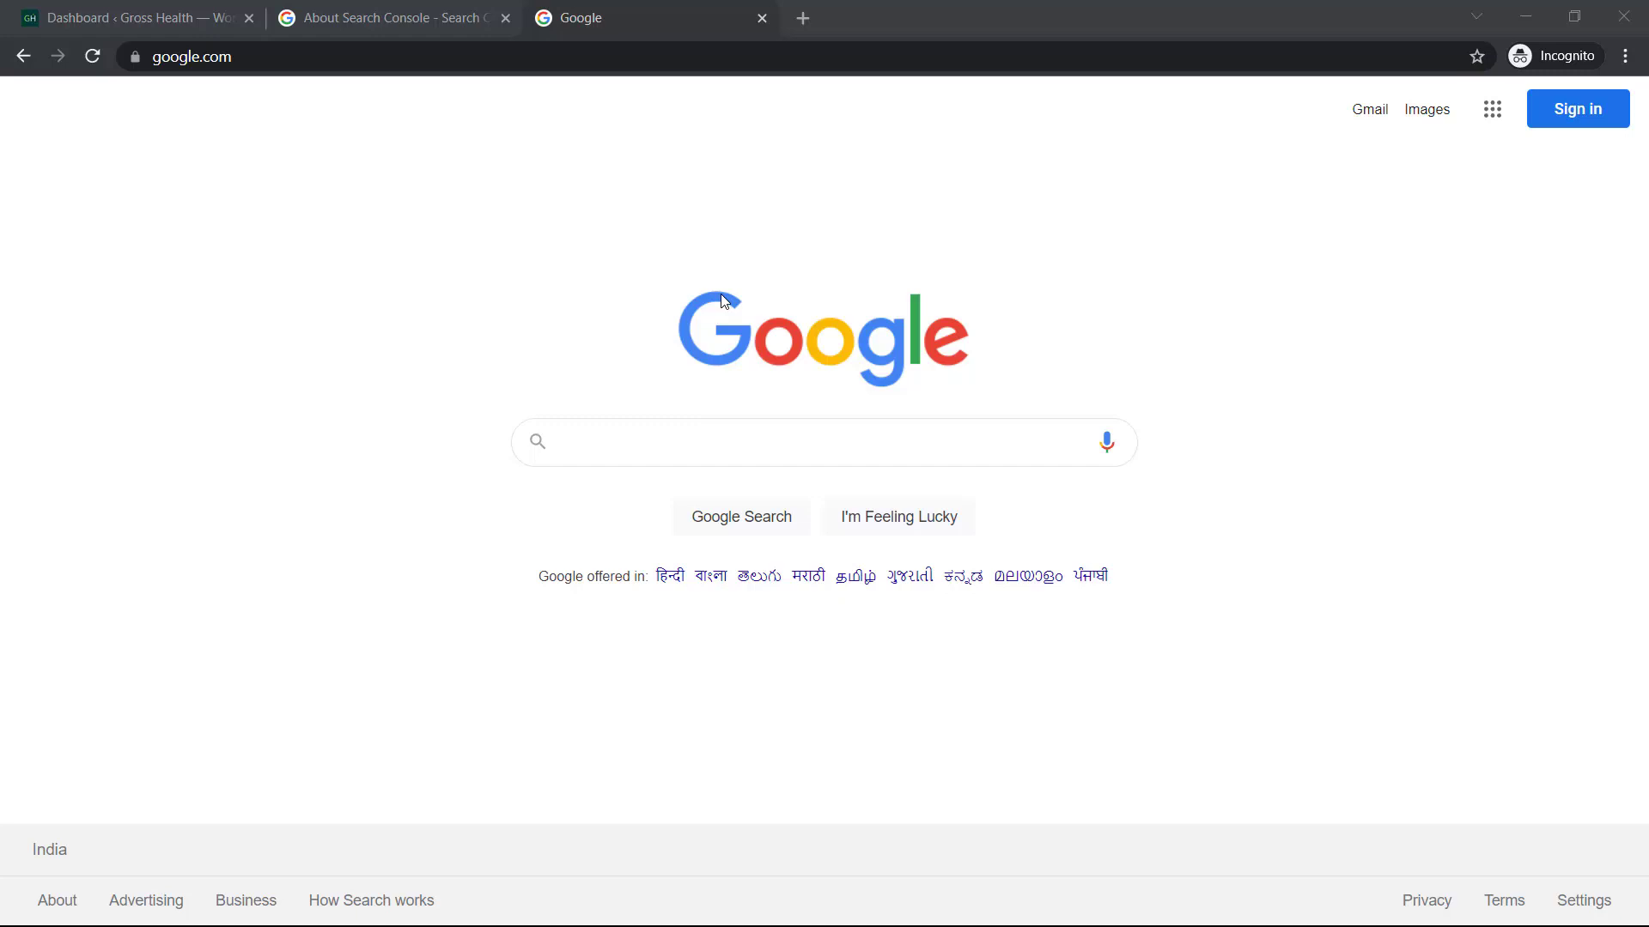
# - Search Google for "google search console"
pyautogui.click(690, 439)
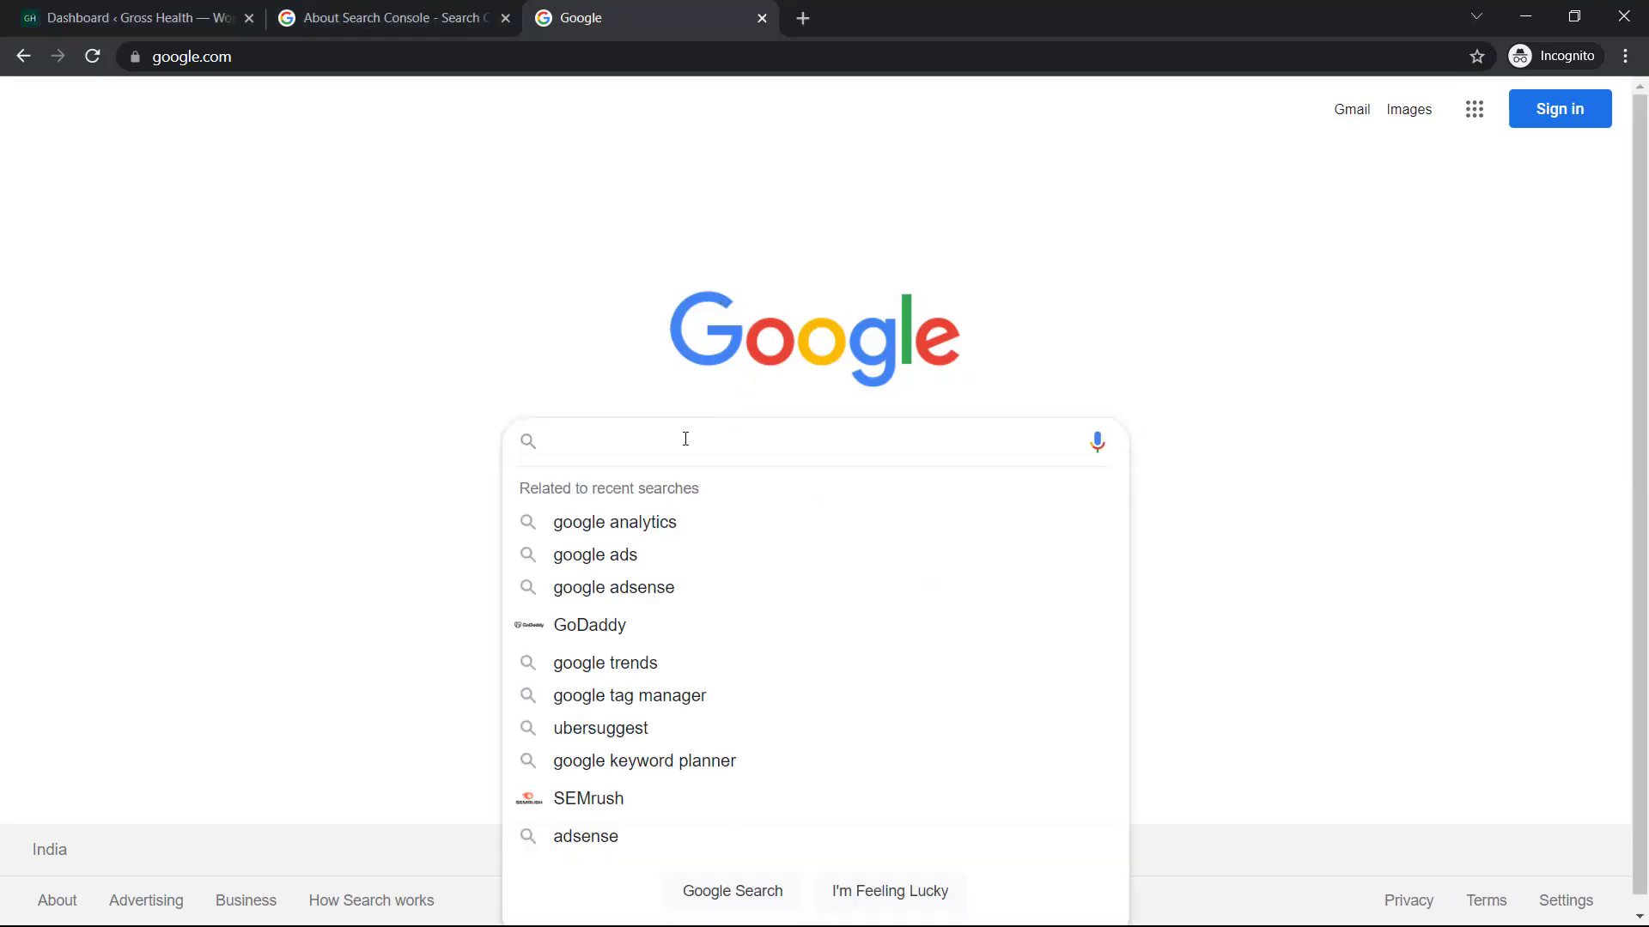
pyautogui.write('google s')
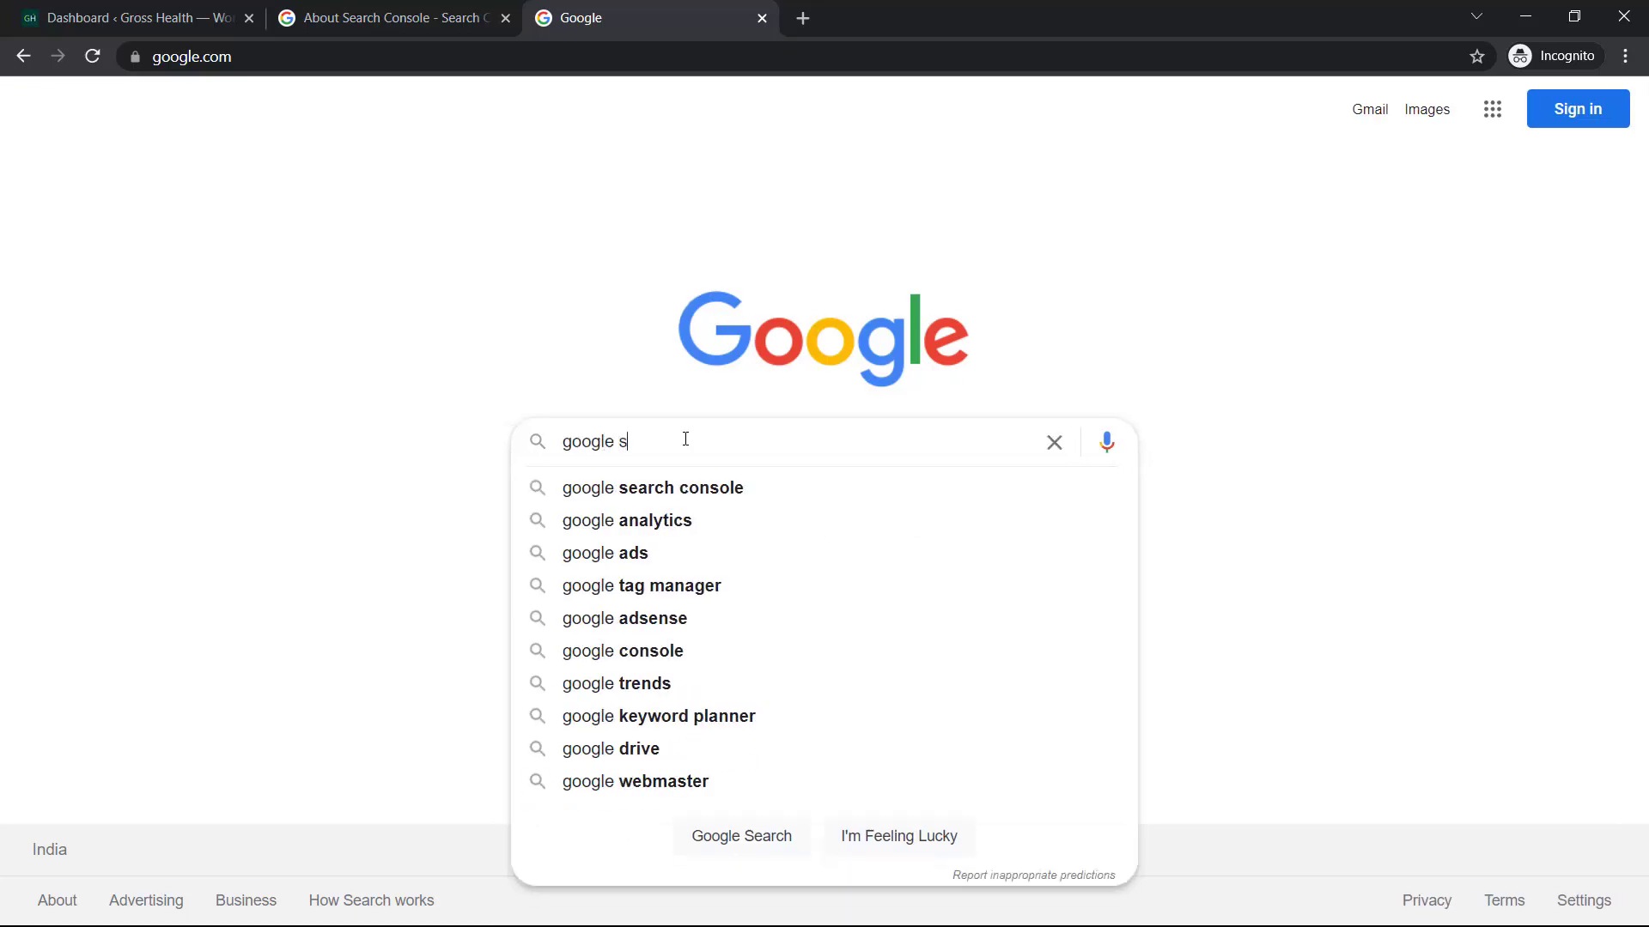
pyautogui.press('Down')
pyautogui.press('Return')
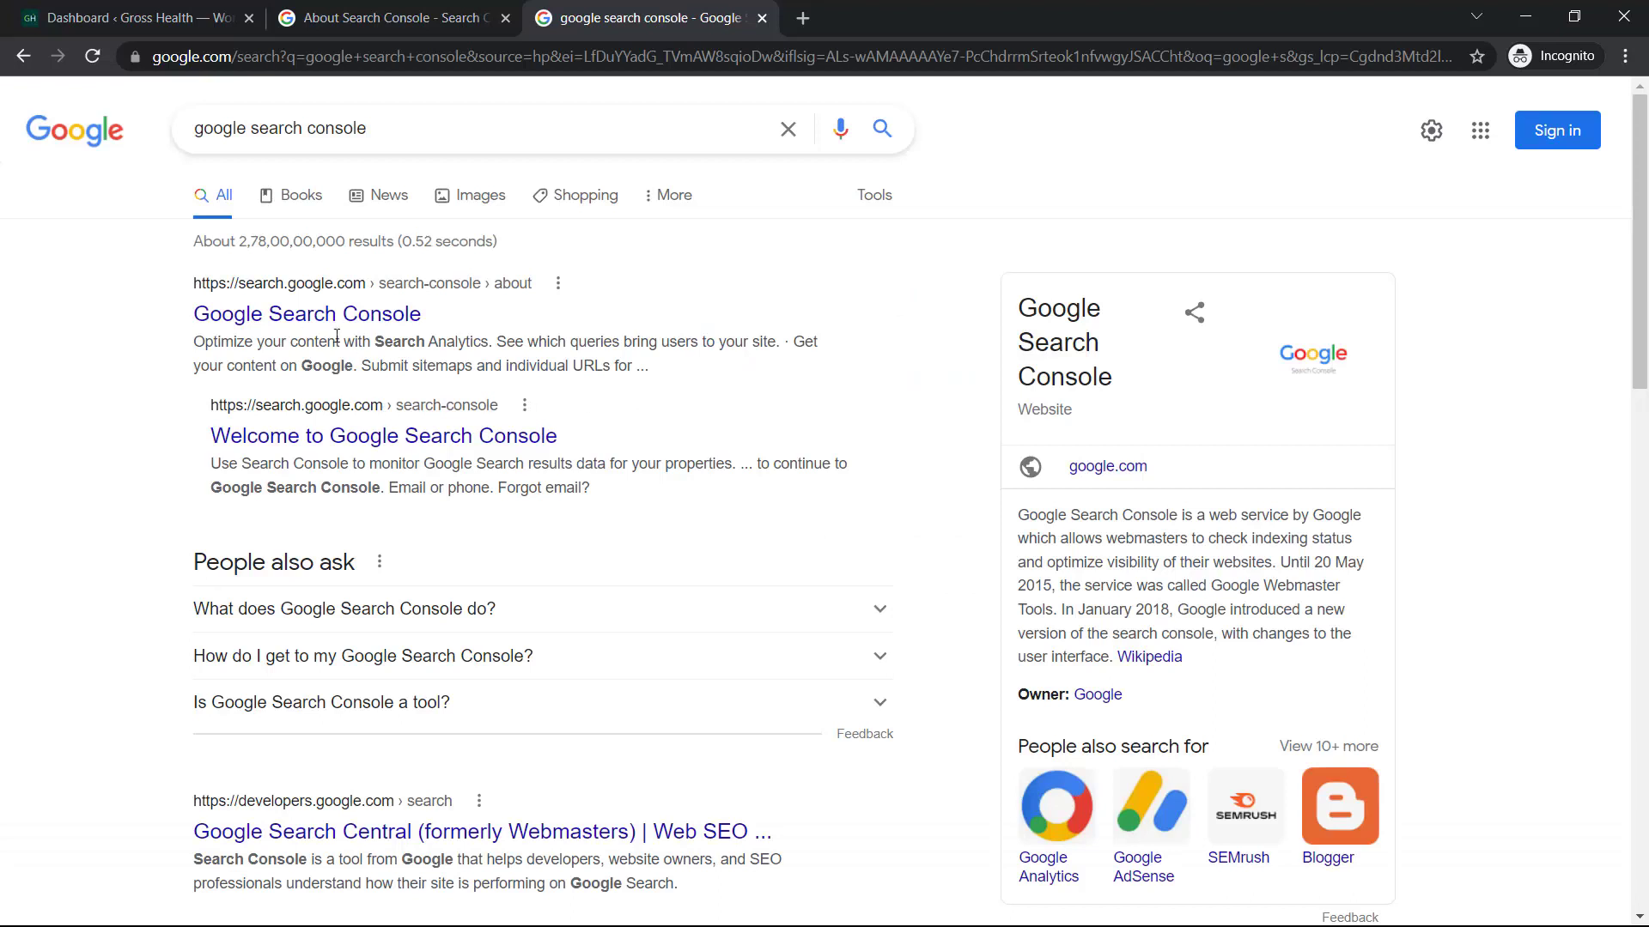
# - Open the official Google Search Console site, start the service and dismiss the welcome introduction
pyautogui.click(290, 319)
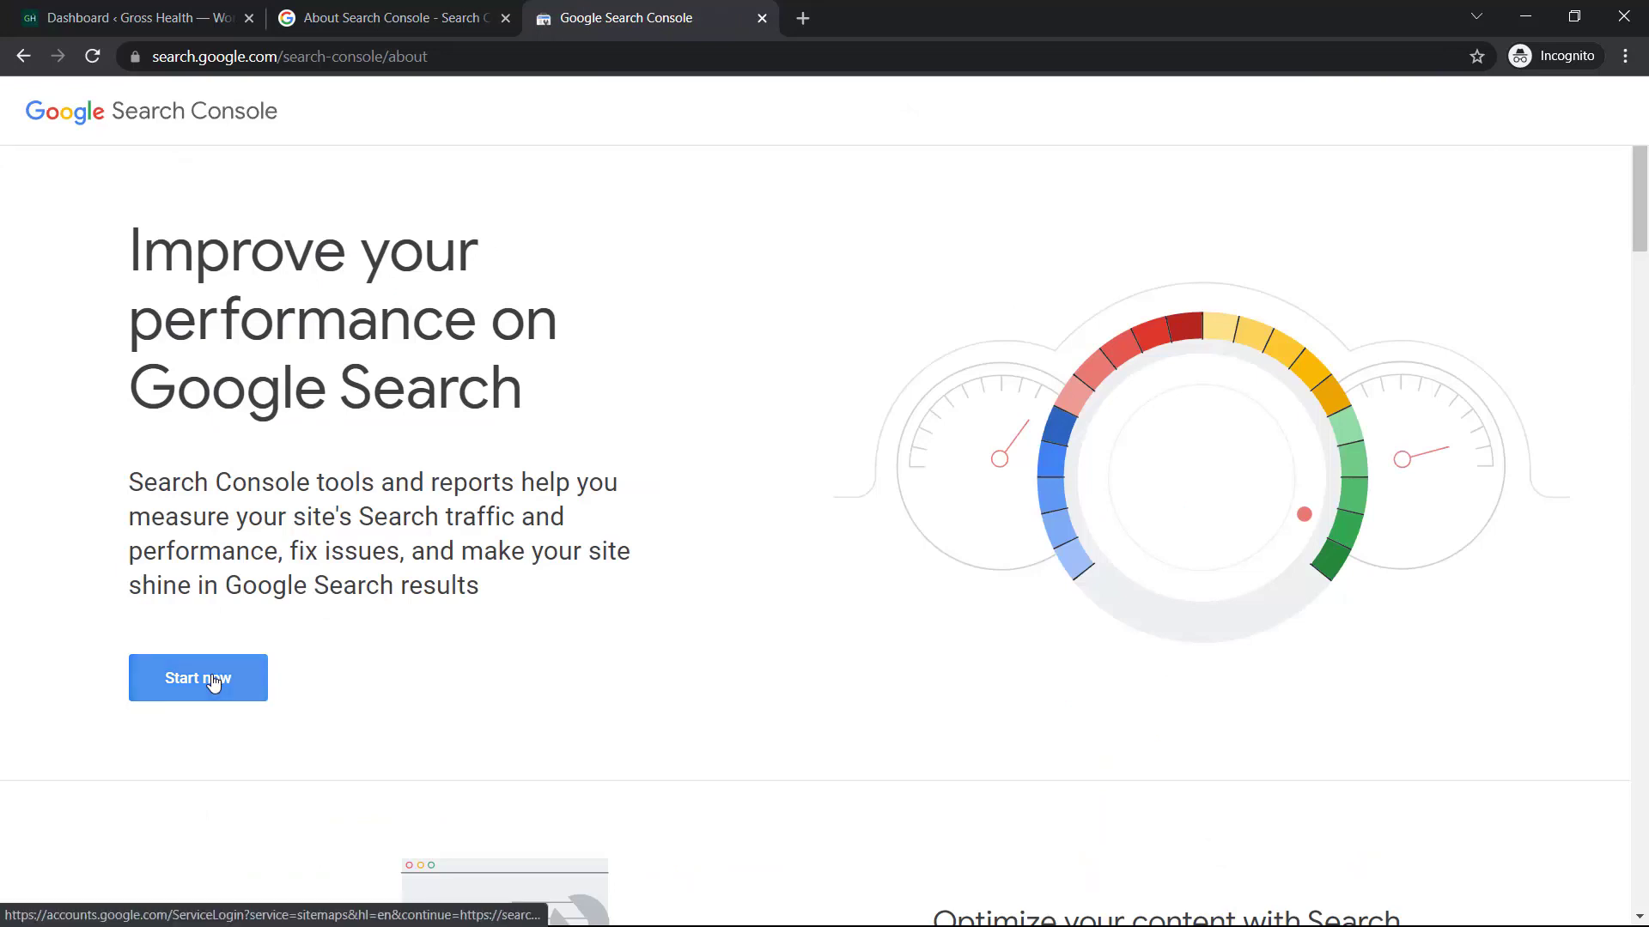
pyautogui.click(214, 680)
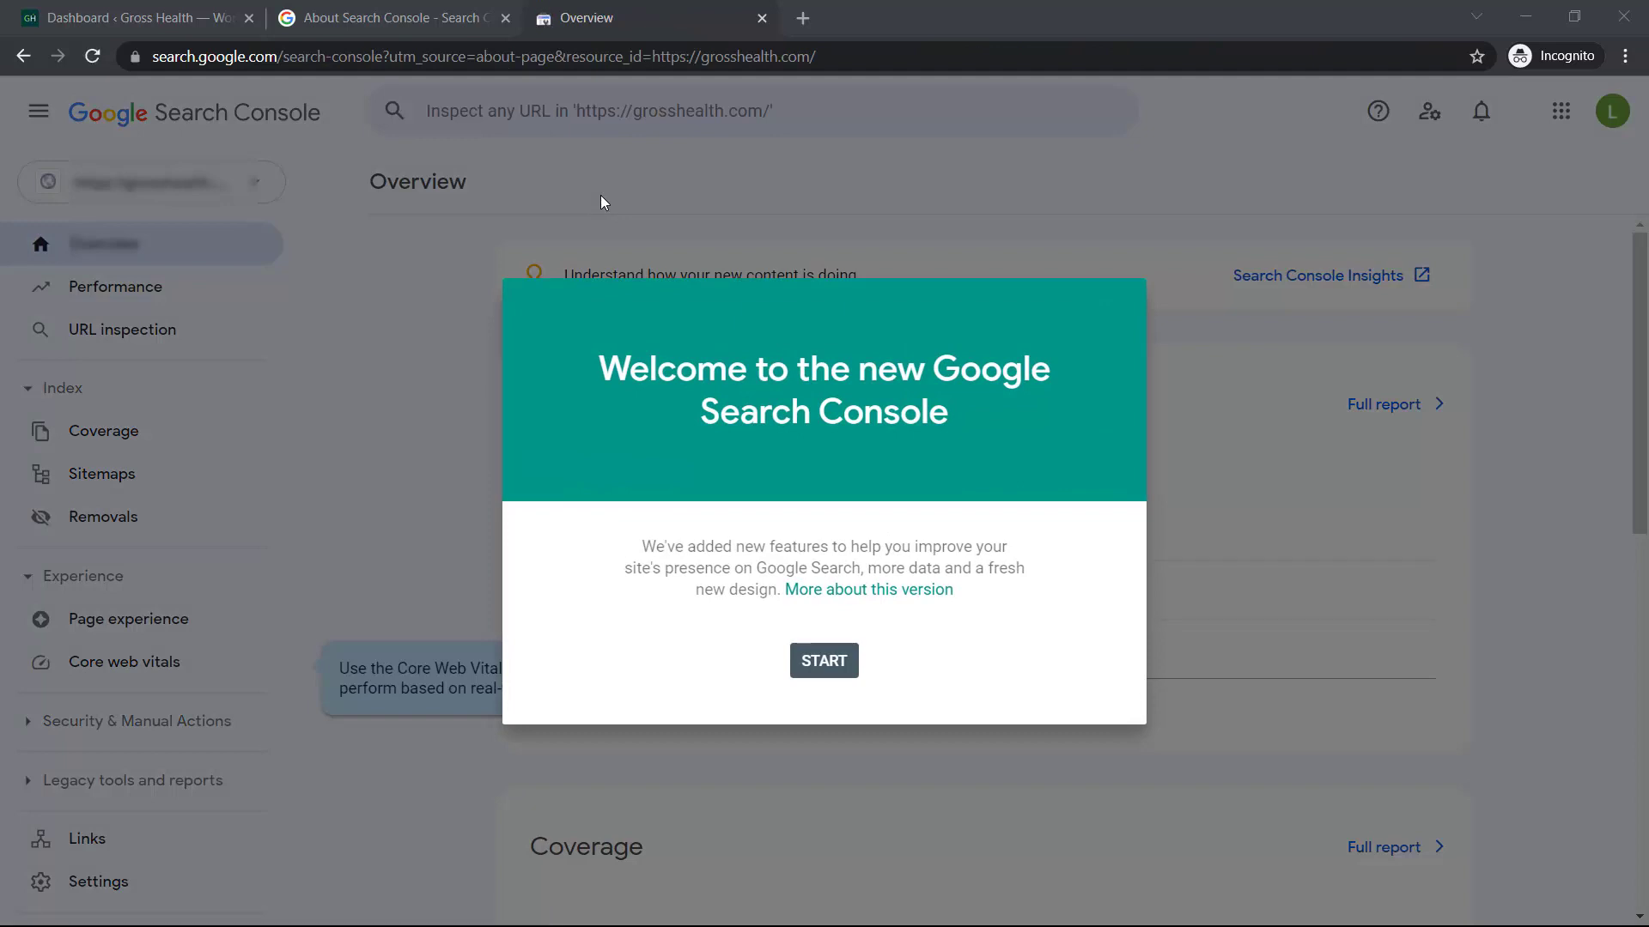
pyautogui.click(823, 662)
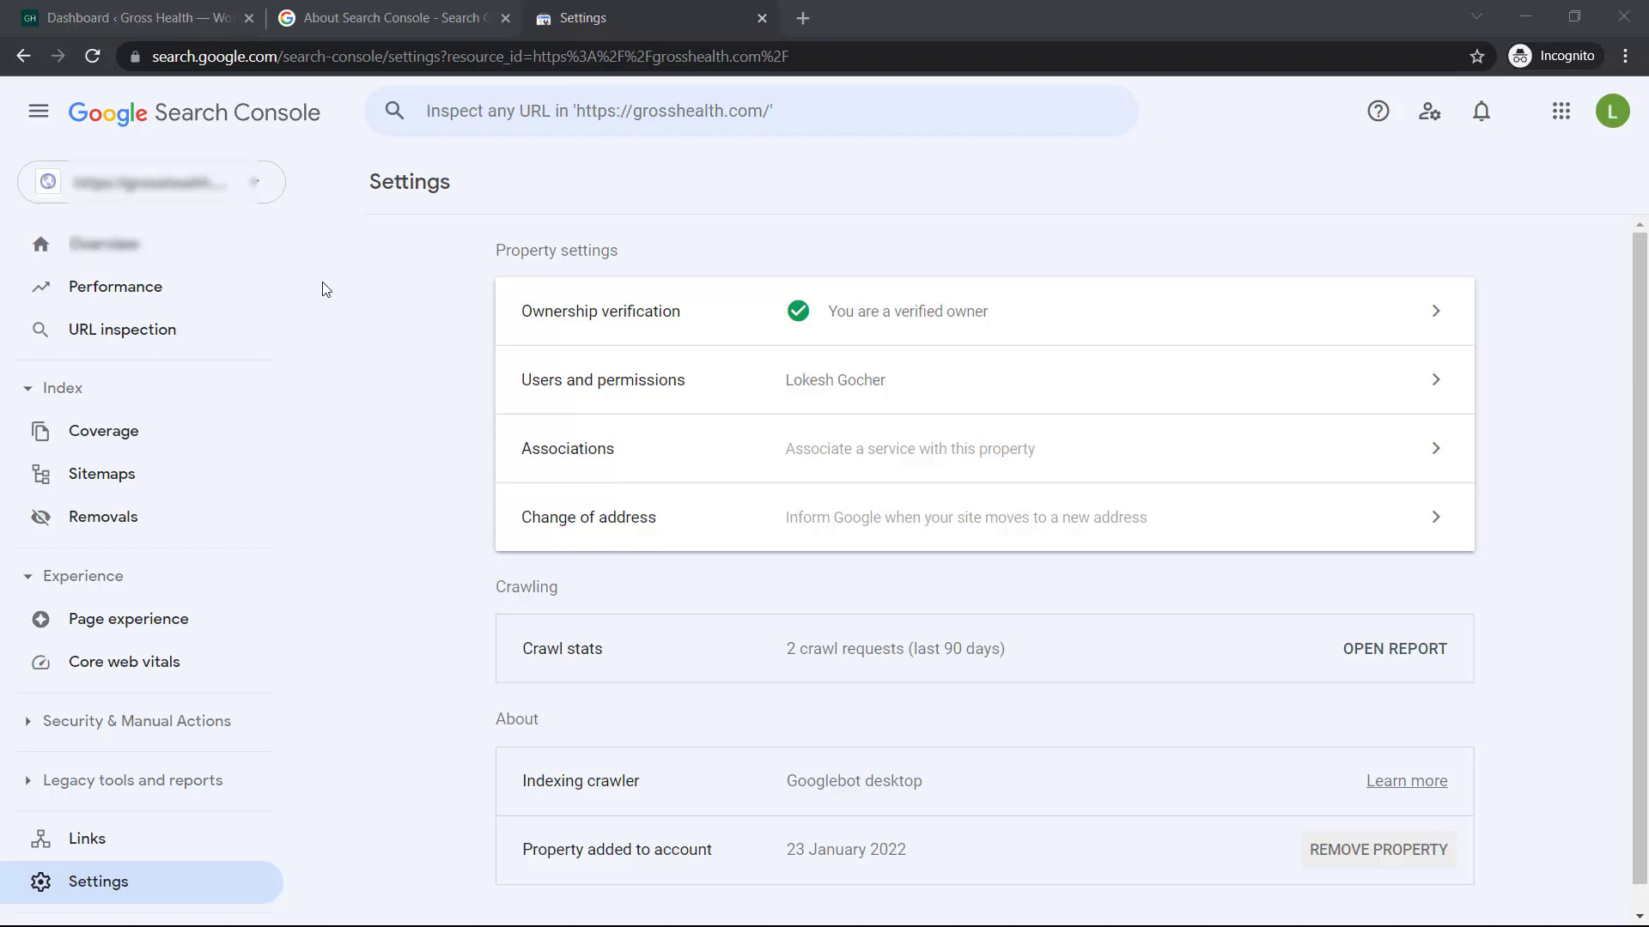
pyautogui.click(257, 189)
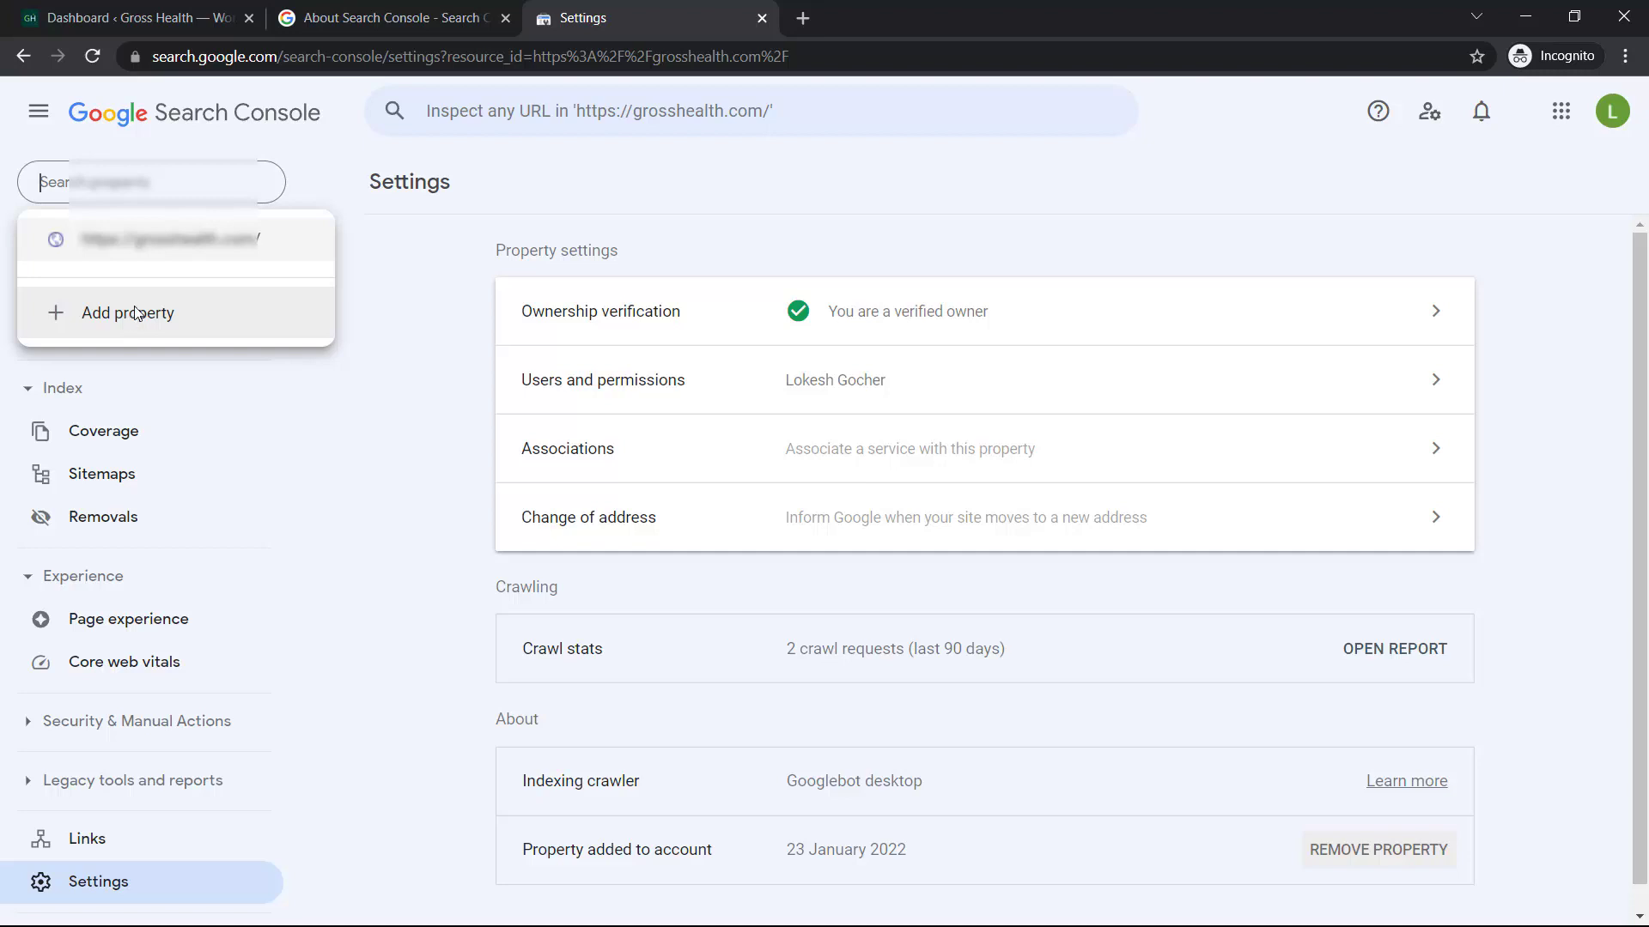
pyautogui.click(129, 316)
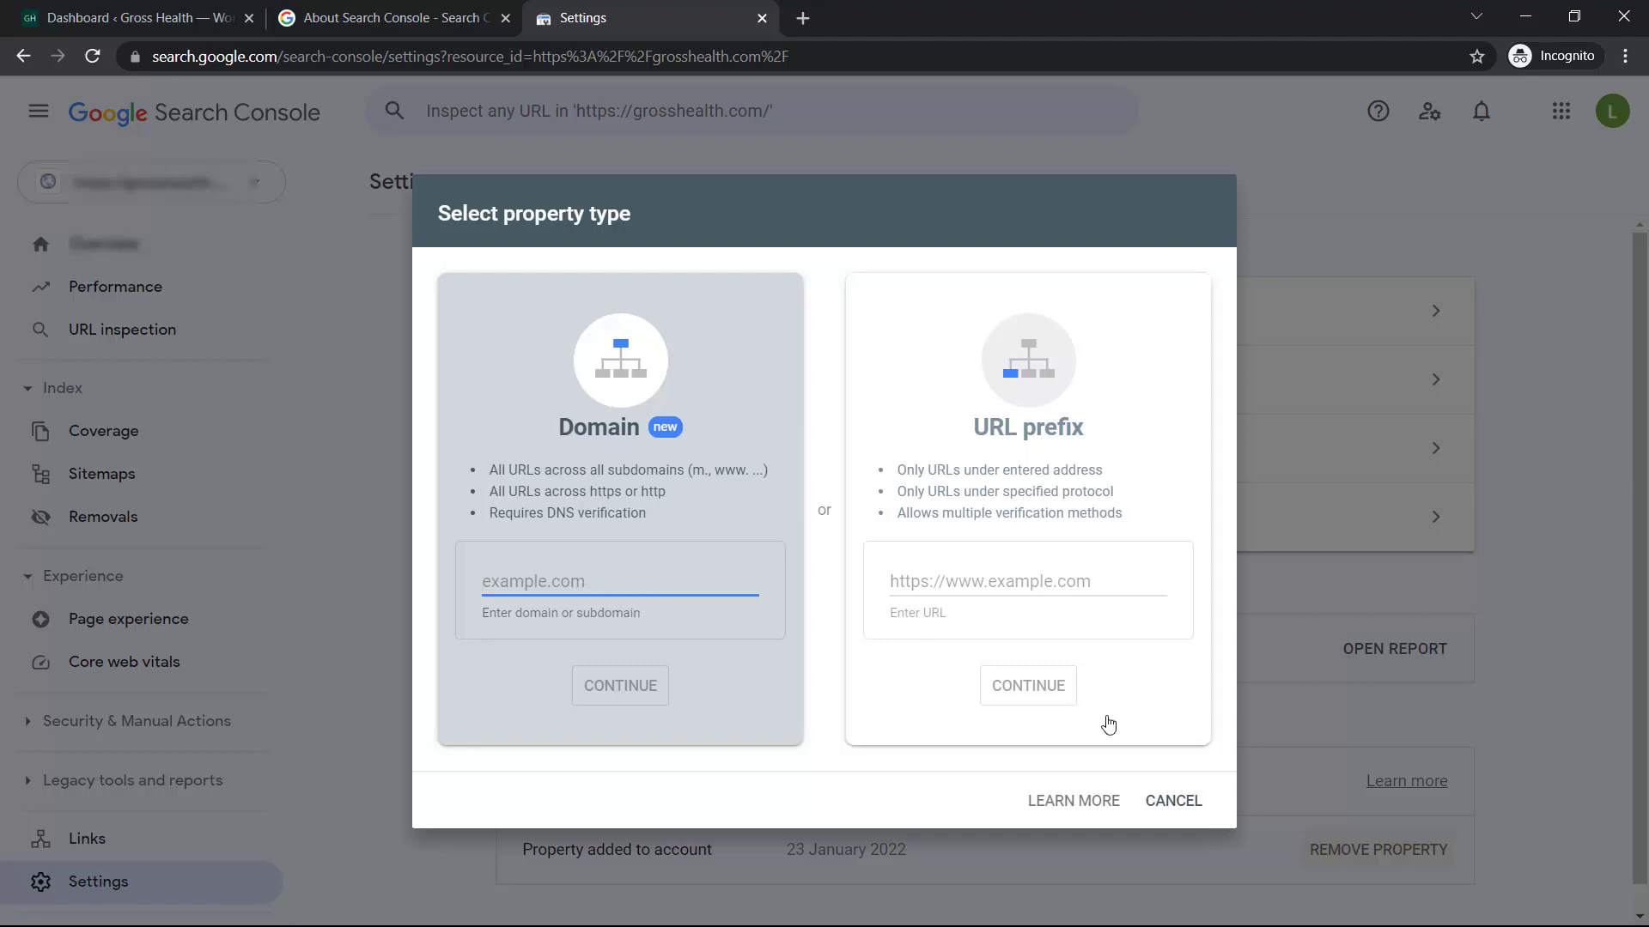
pyautogui.click(1171, 801)
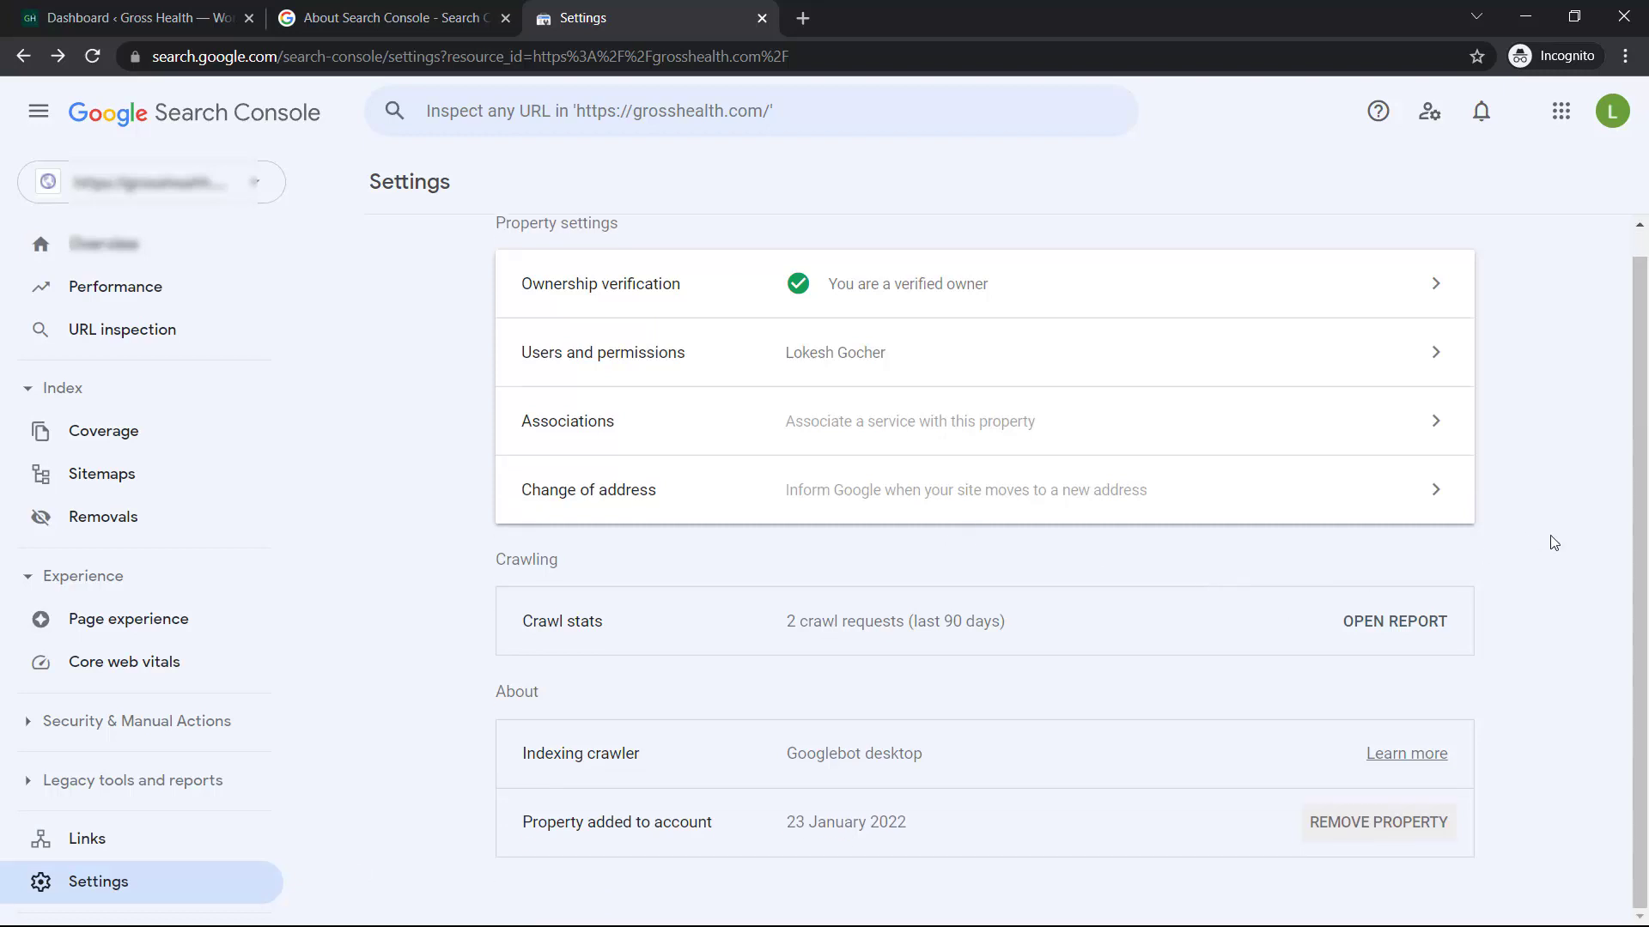
pyautogui.click(1398, 828)
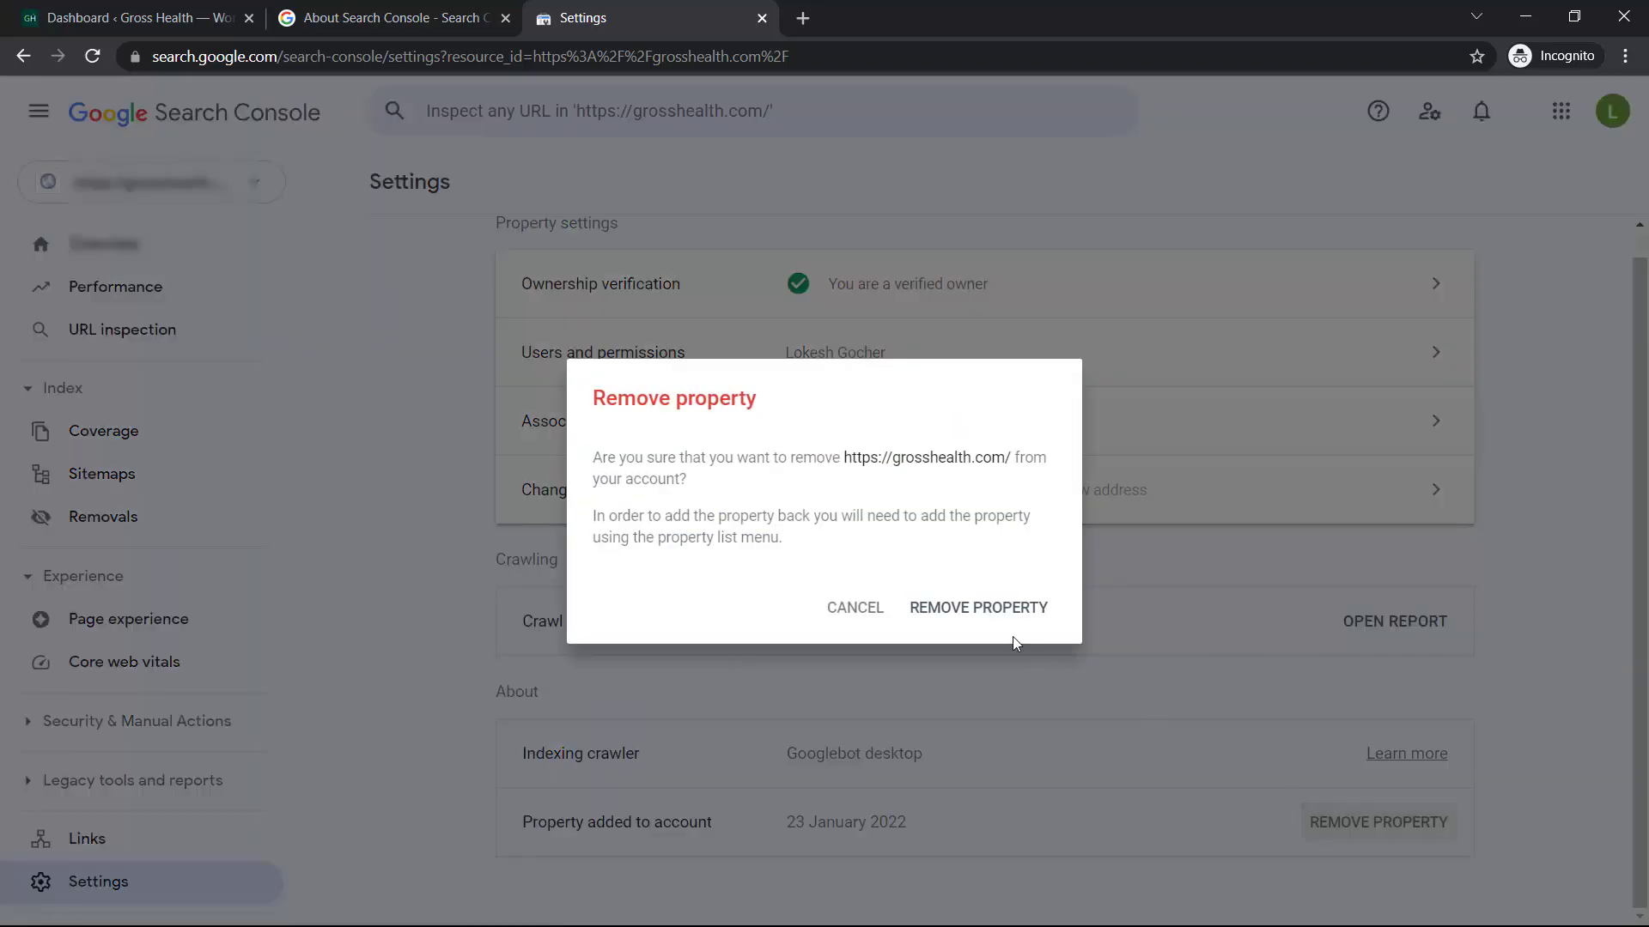
pyautogui.click(975, 615)
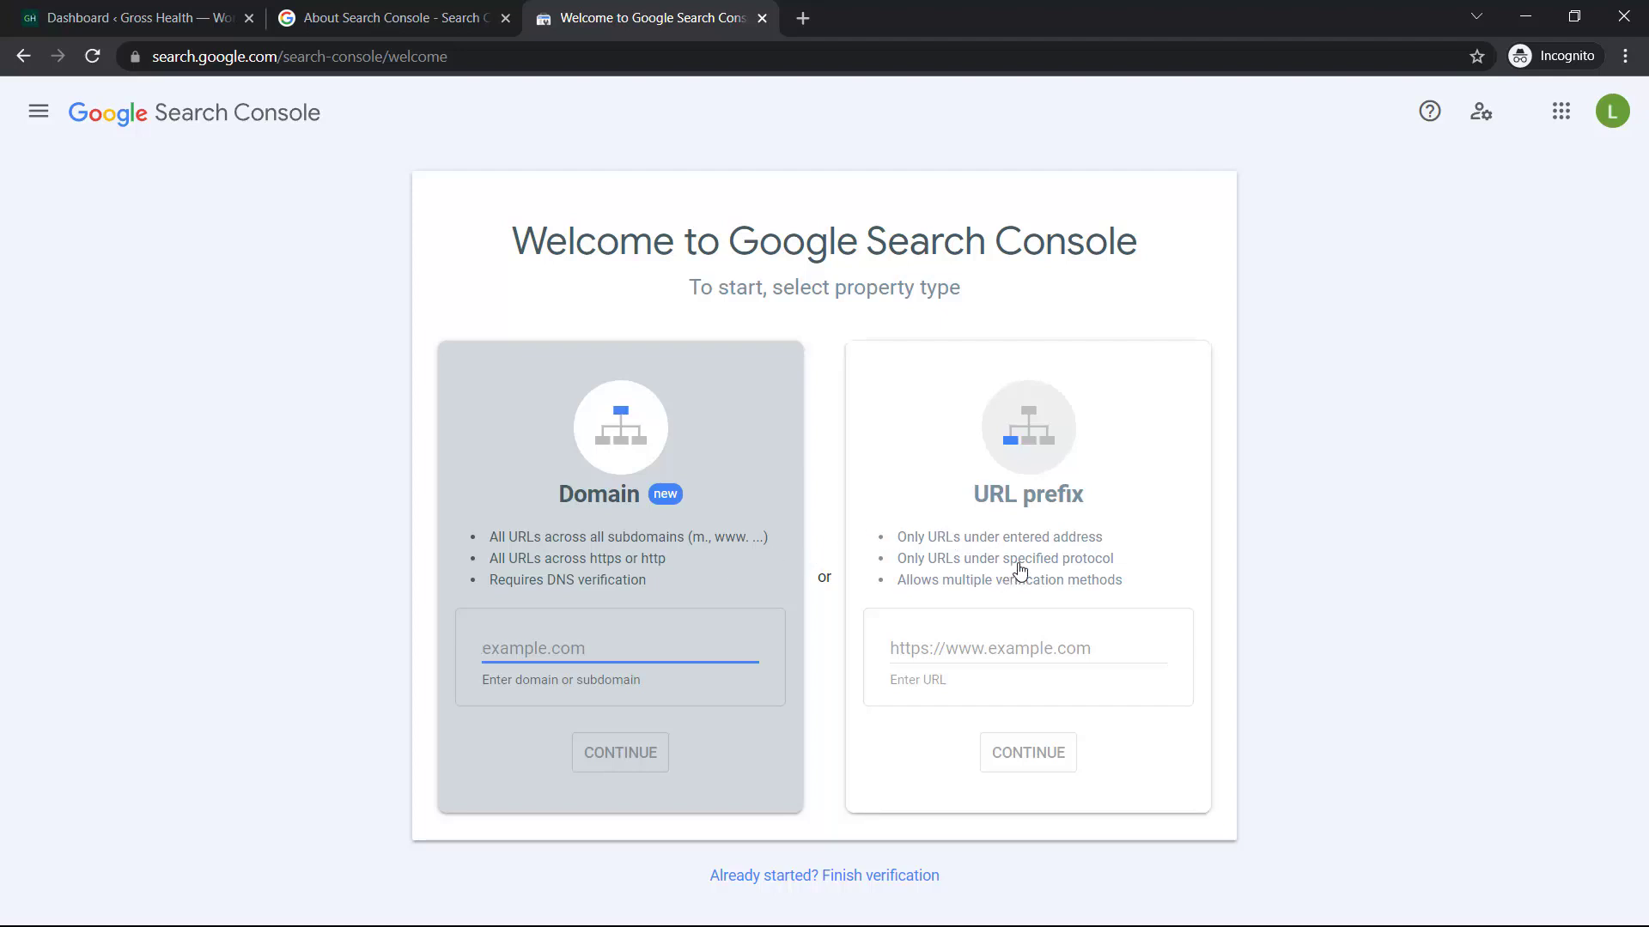
pyautogui.click(964, 653)
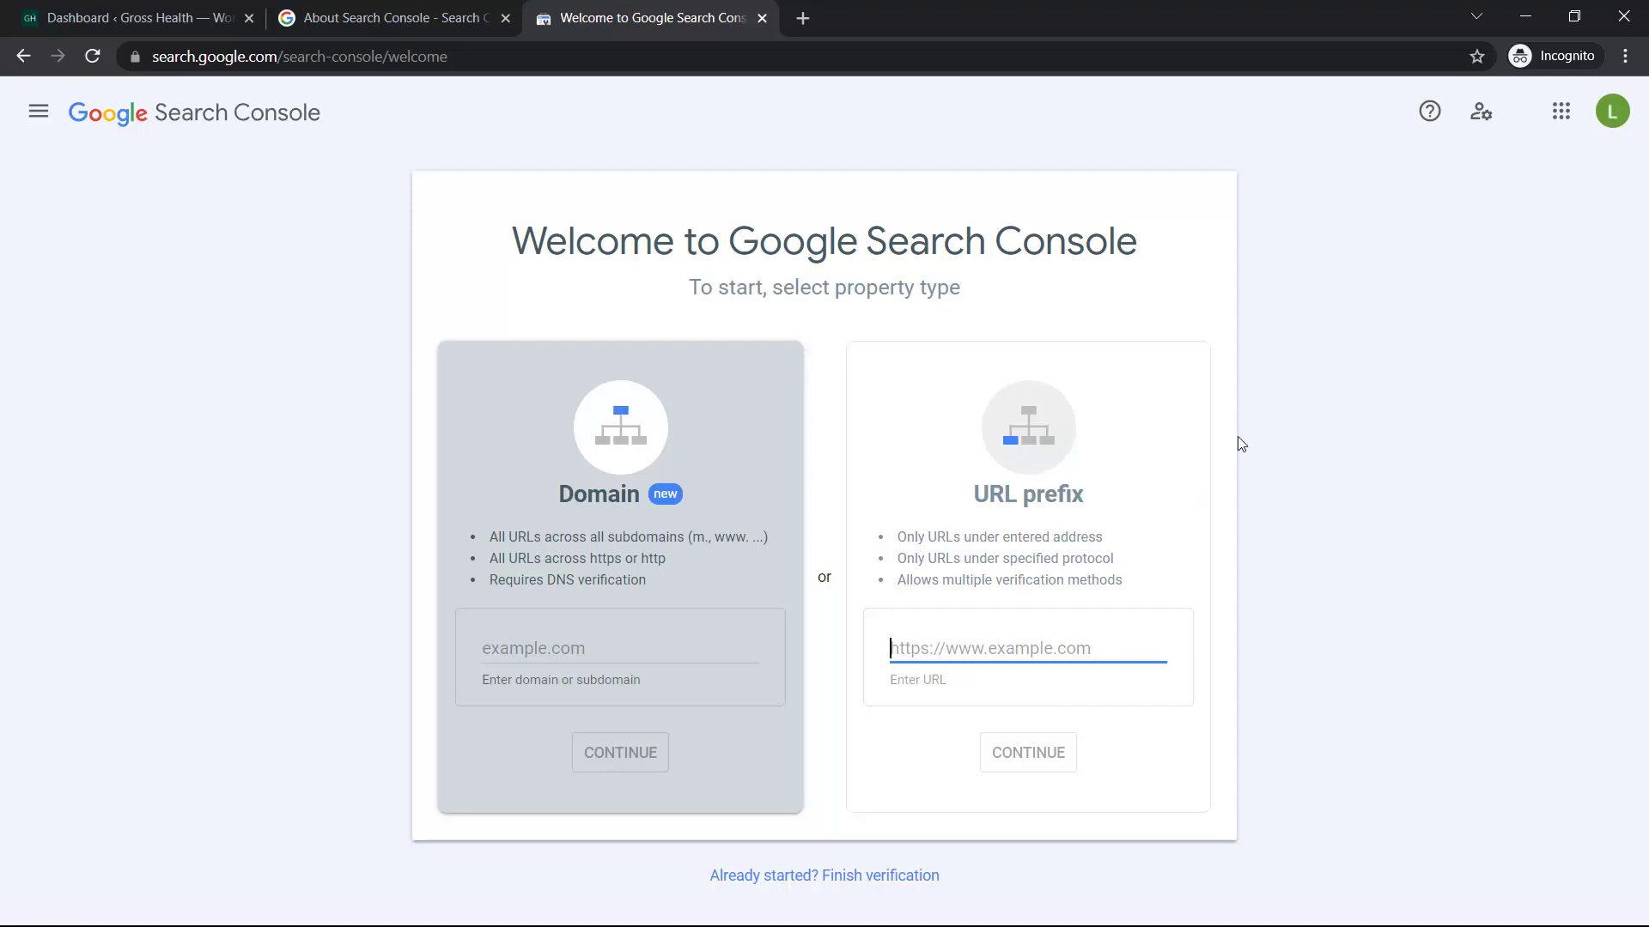
pyautogui.hotkey('ctrl', 'v')
pyautogui.click(1028, 752)
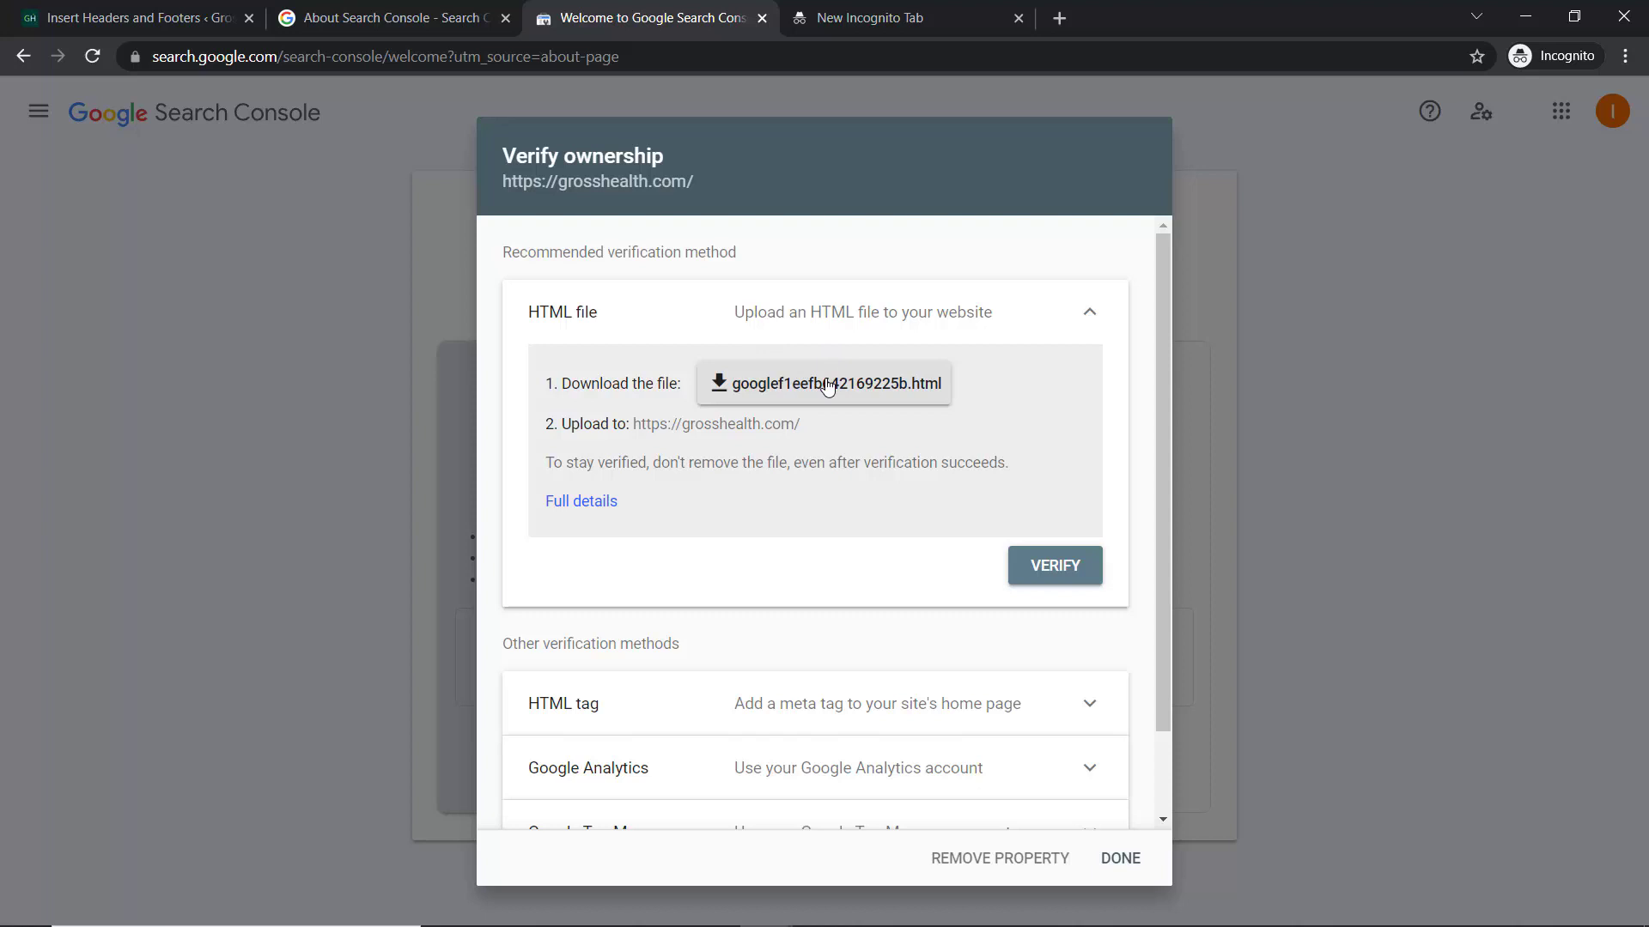
# - Review the available ownership verification methods, examining the instructions for the HTML tag and Google Analytics options
pyautogui.click(1089, 313)
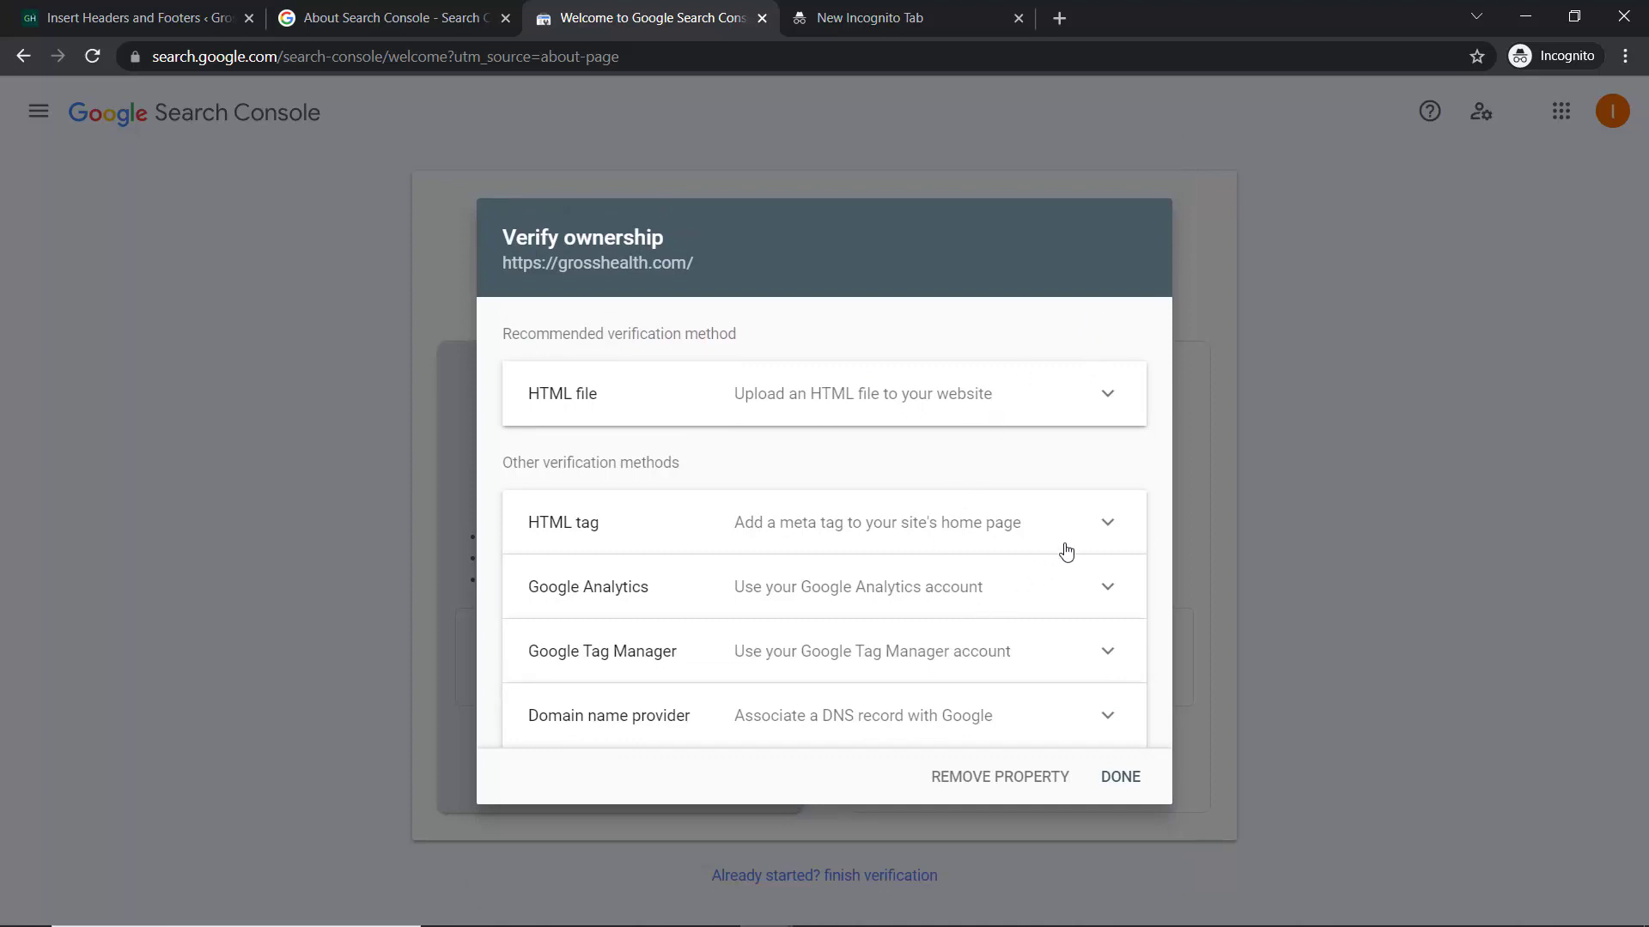
pyautogui.click(1092, 525)
pyautogui.scroll(-2, 1058, 481)
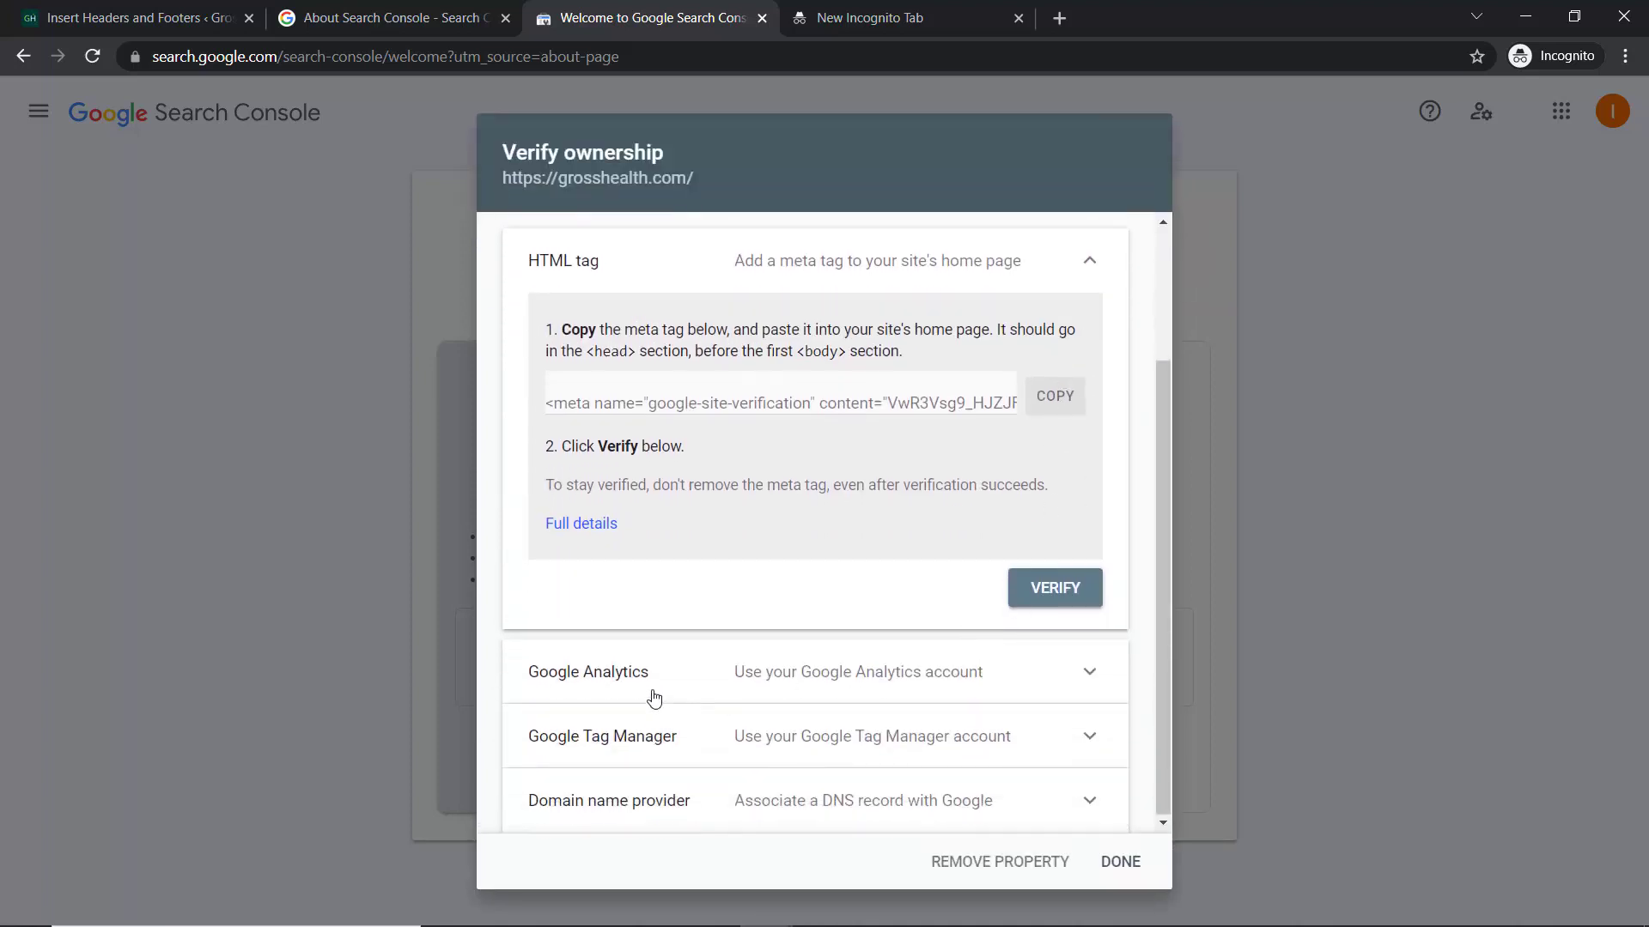
pyautogui.click(1087, 673)
pyautogui.scroll(-4, 1074, 684)
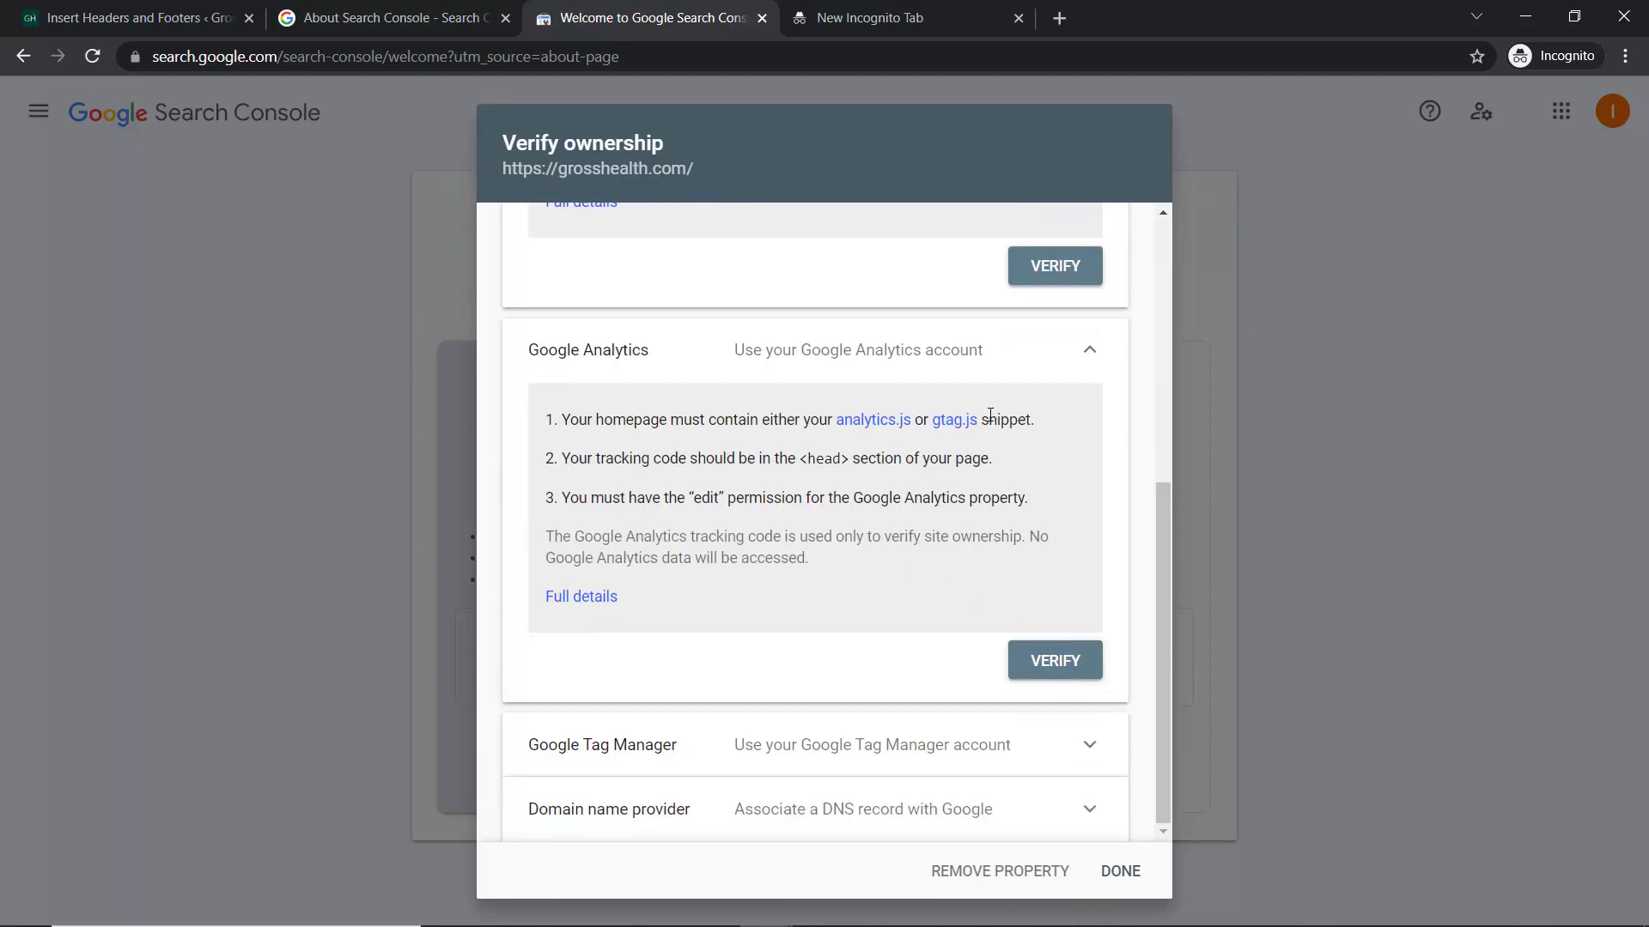
pyautogui.click(1087, 352)
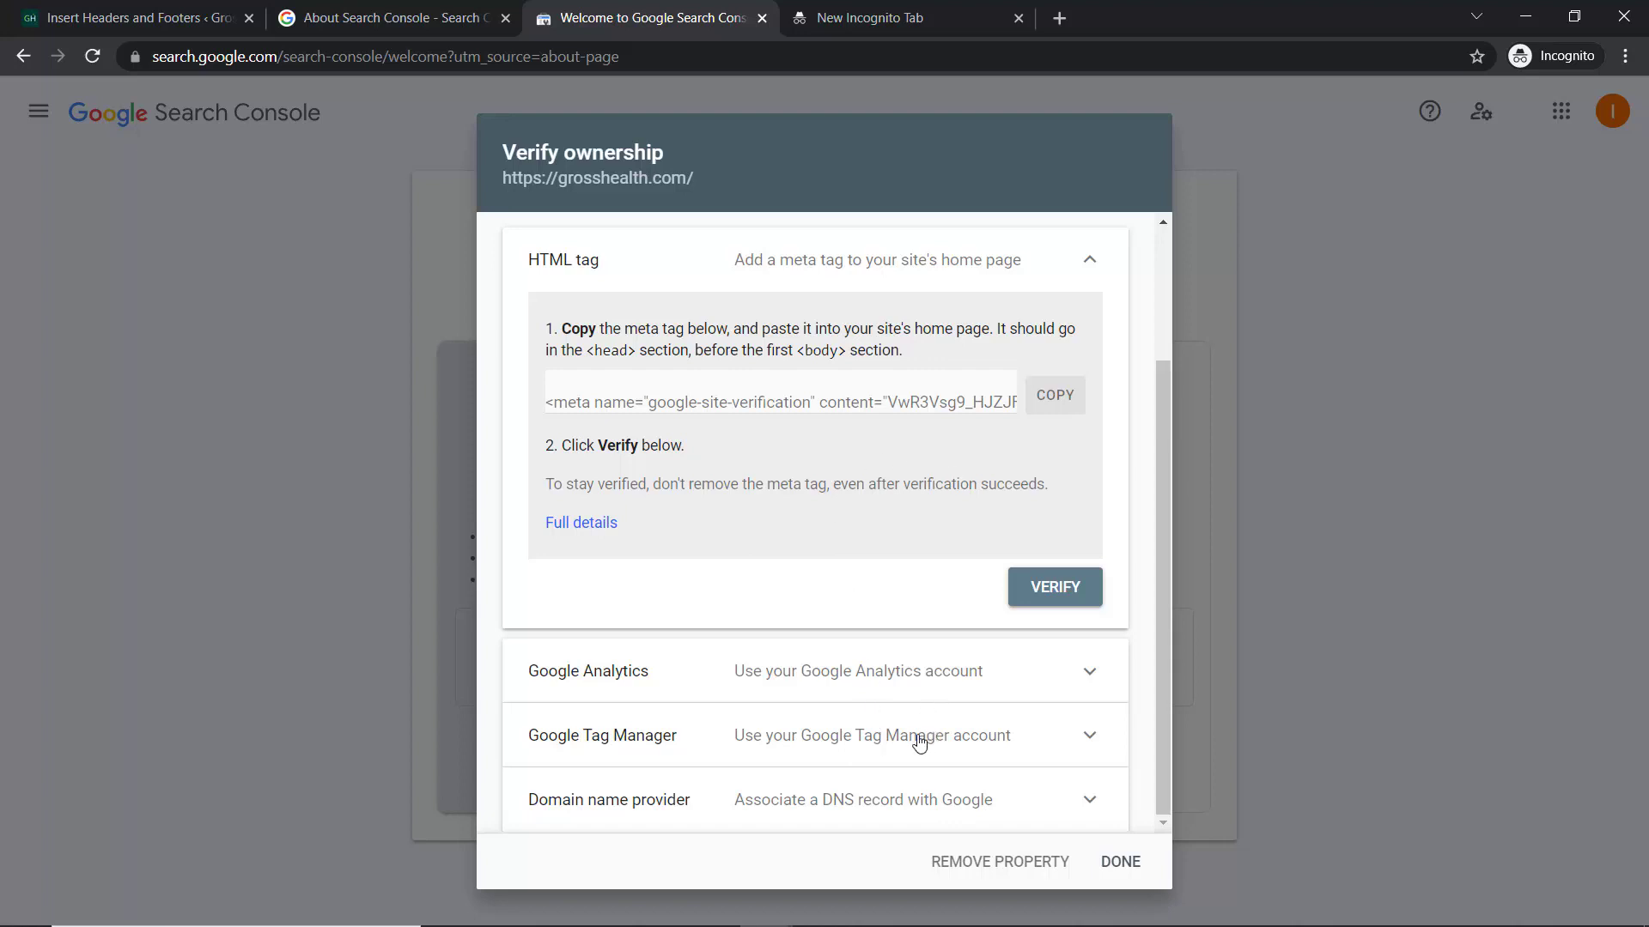
pyautogui.scroll(1, 822, 699)
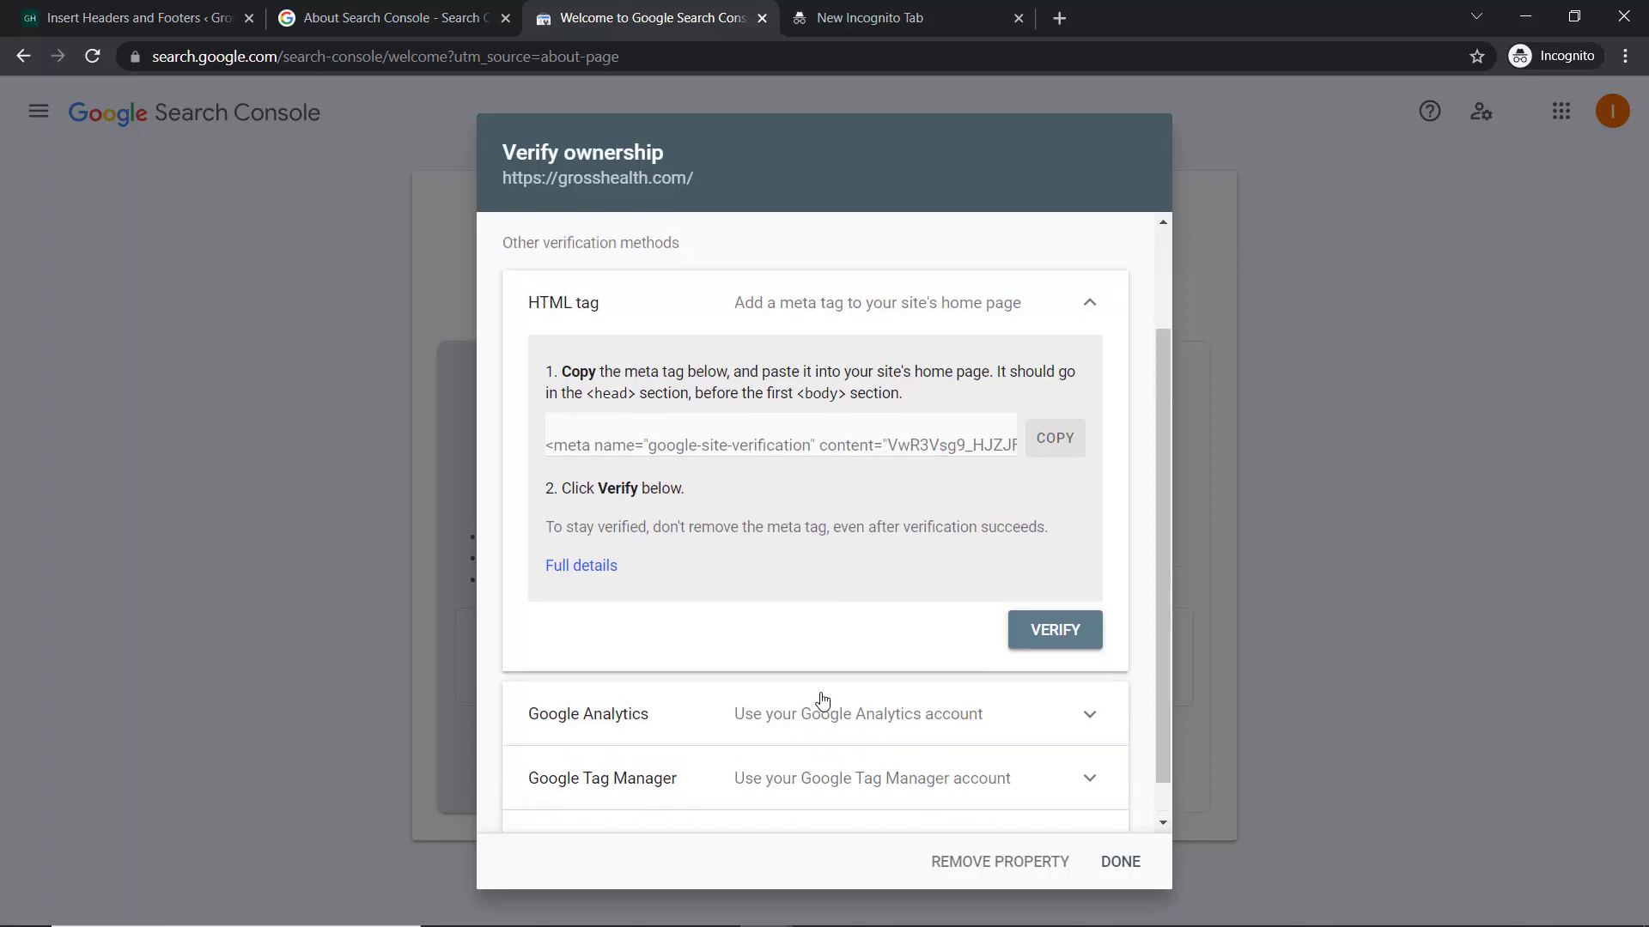
pyautogui.scroll(2, 823, 700)
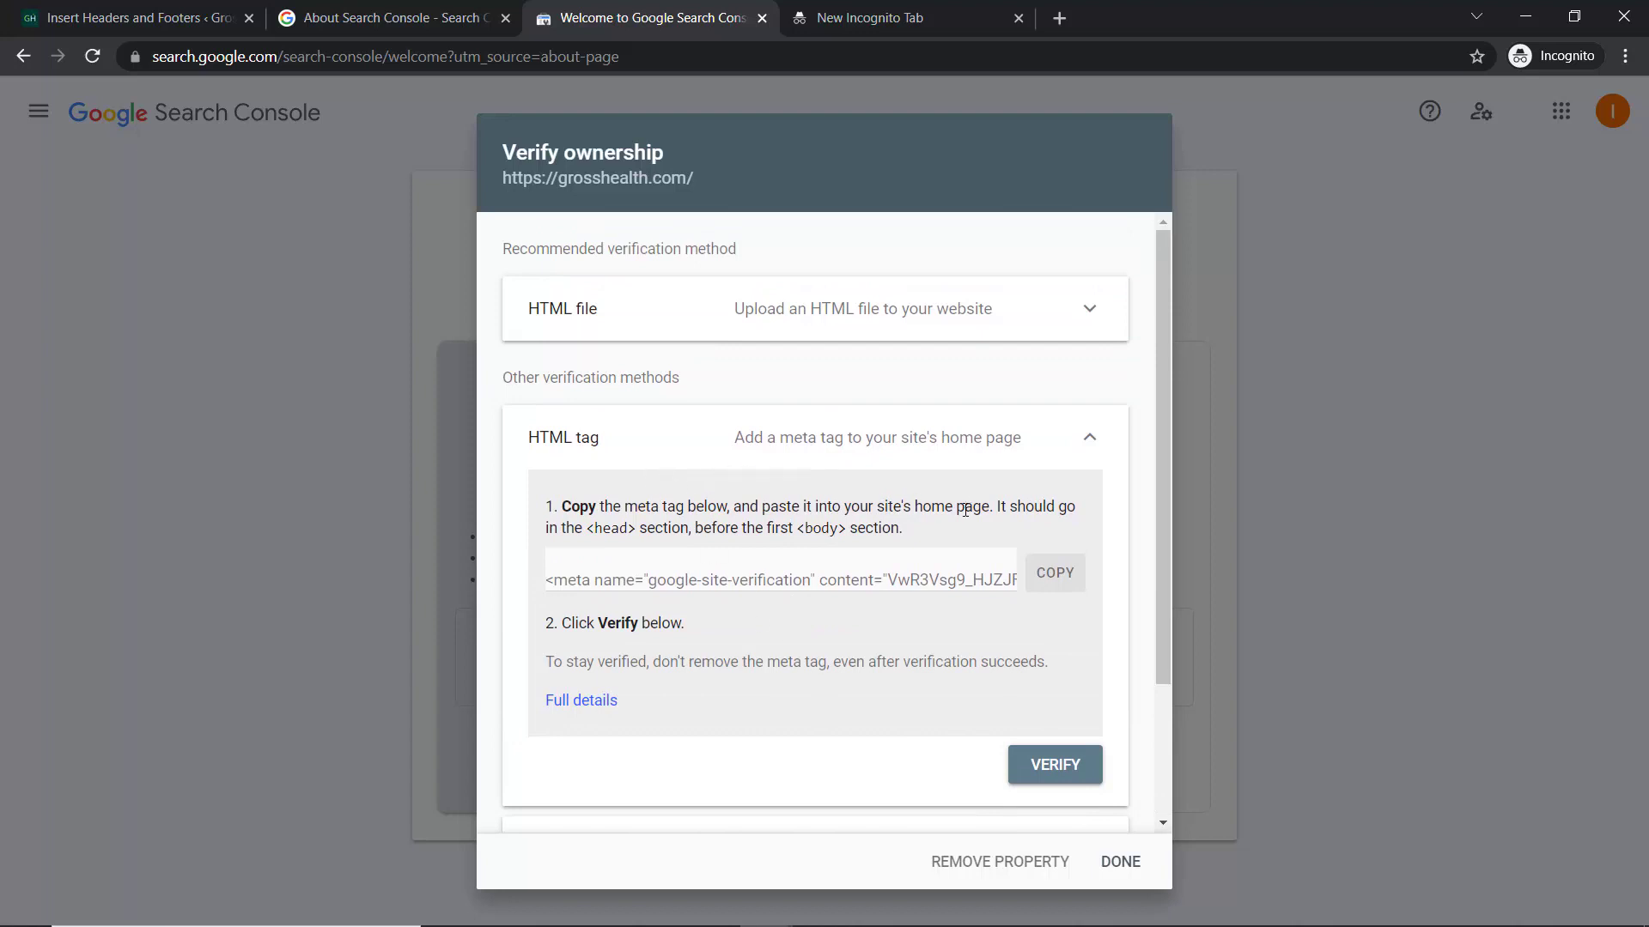
pyautogui.click(583, 440)
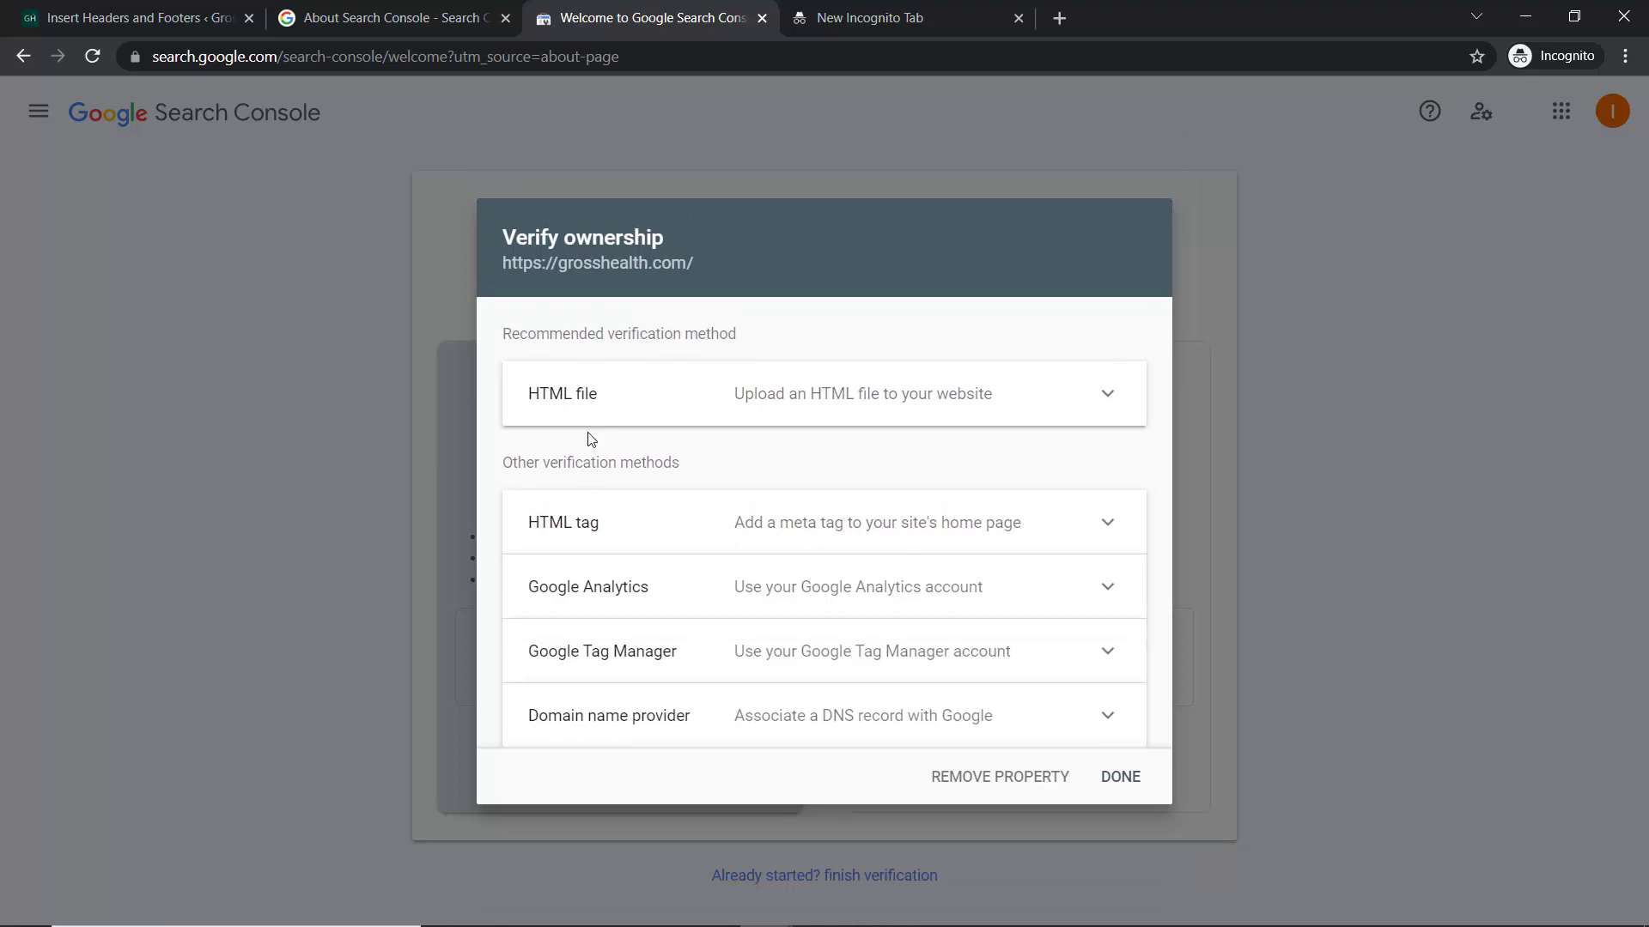
# - Expand the HTML tag verification method and copy its site verification meta tag
pyautogui.click(587, 523)
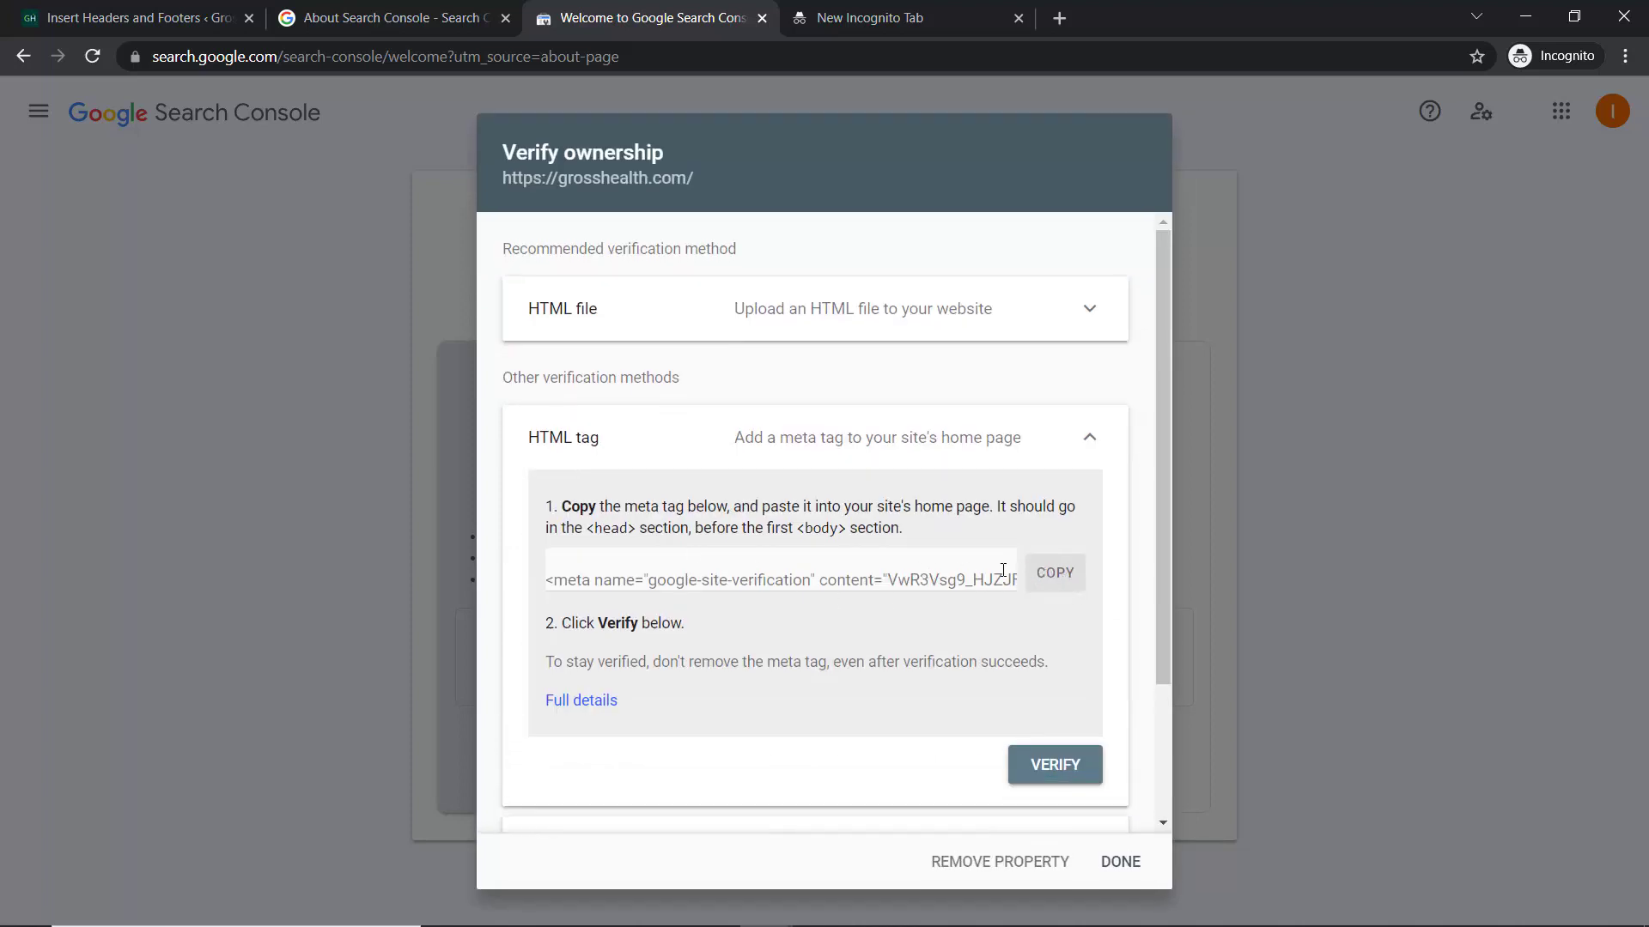
pyautogui.click(755, 578)
pyautogui.click(1048, 576)
# - Switch to the WordPress admin of the Gross Health site and open the list of installed plugins
pyautogui.click(156, 19)
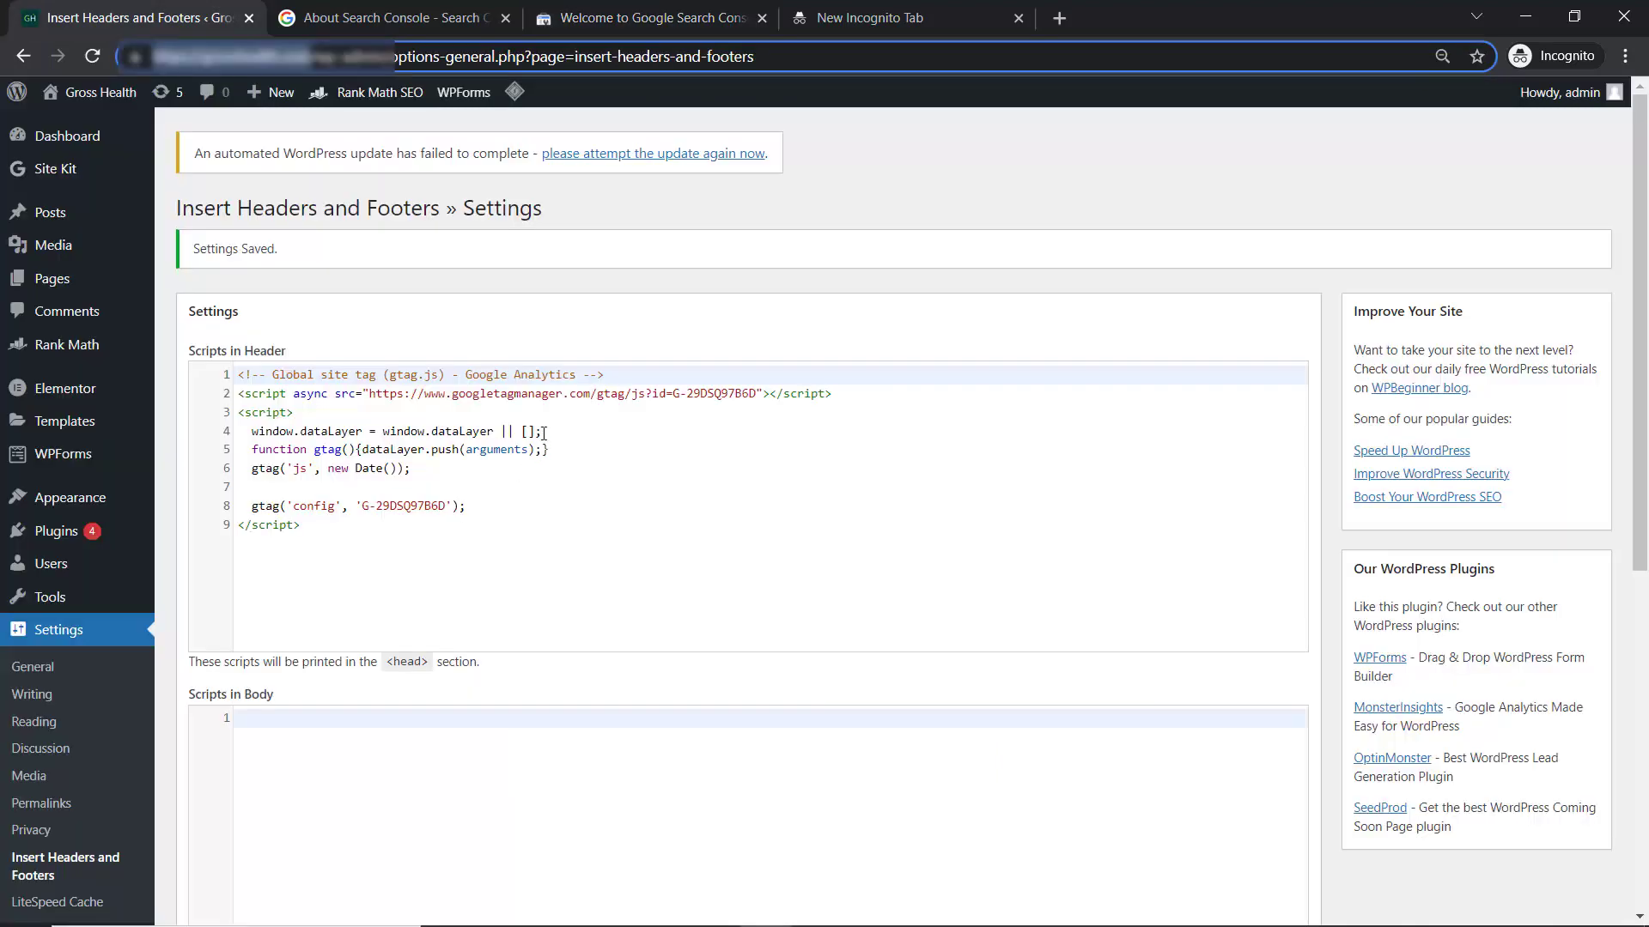
pyautogui.moveTo(81, 532)
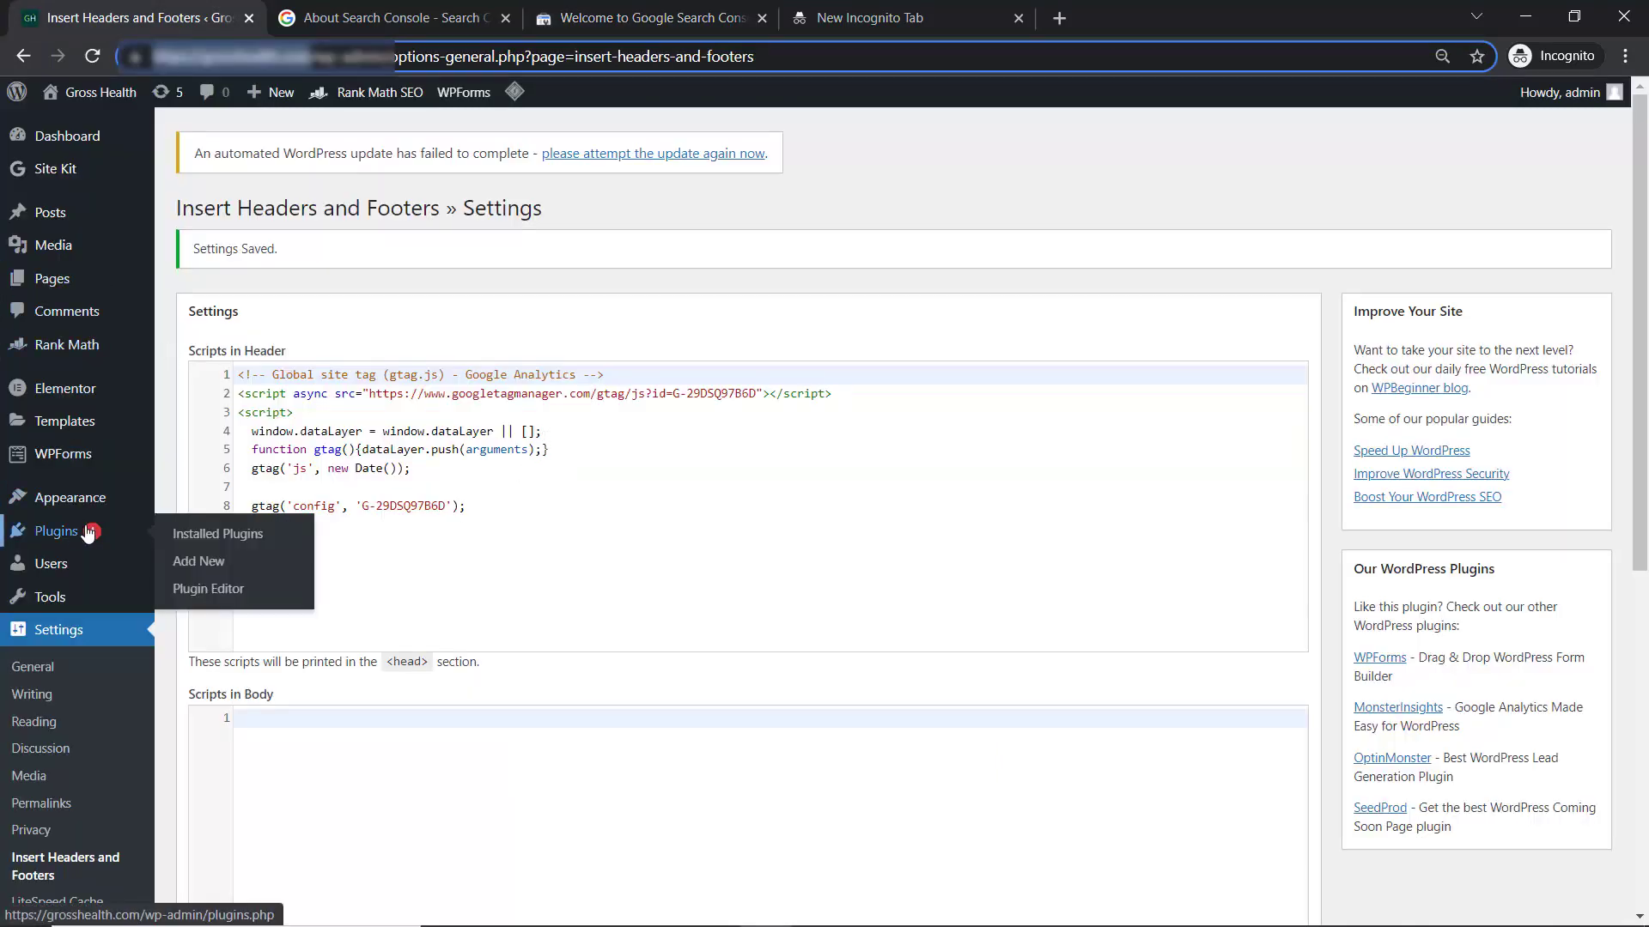
pyautogui.click(207, 538)
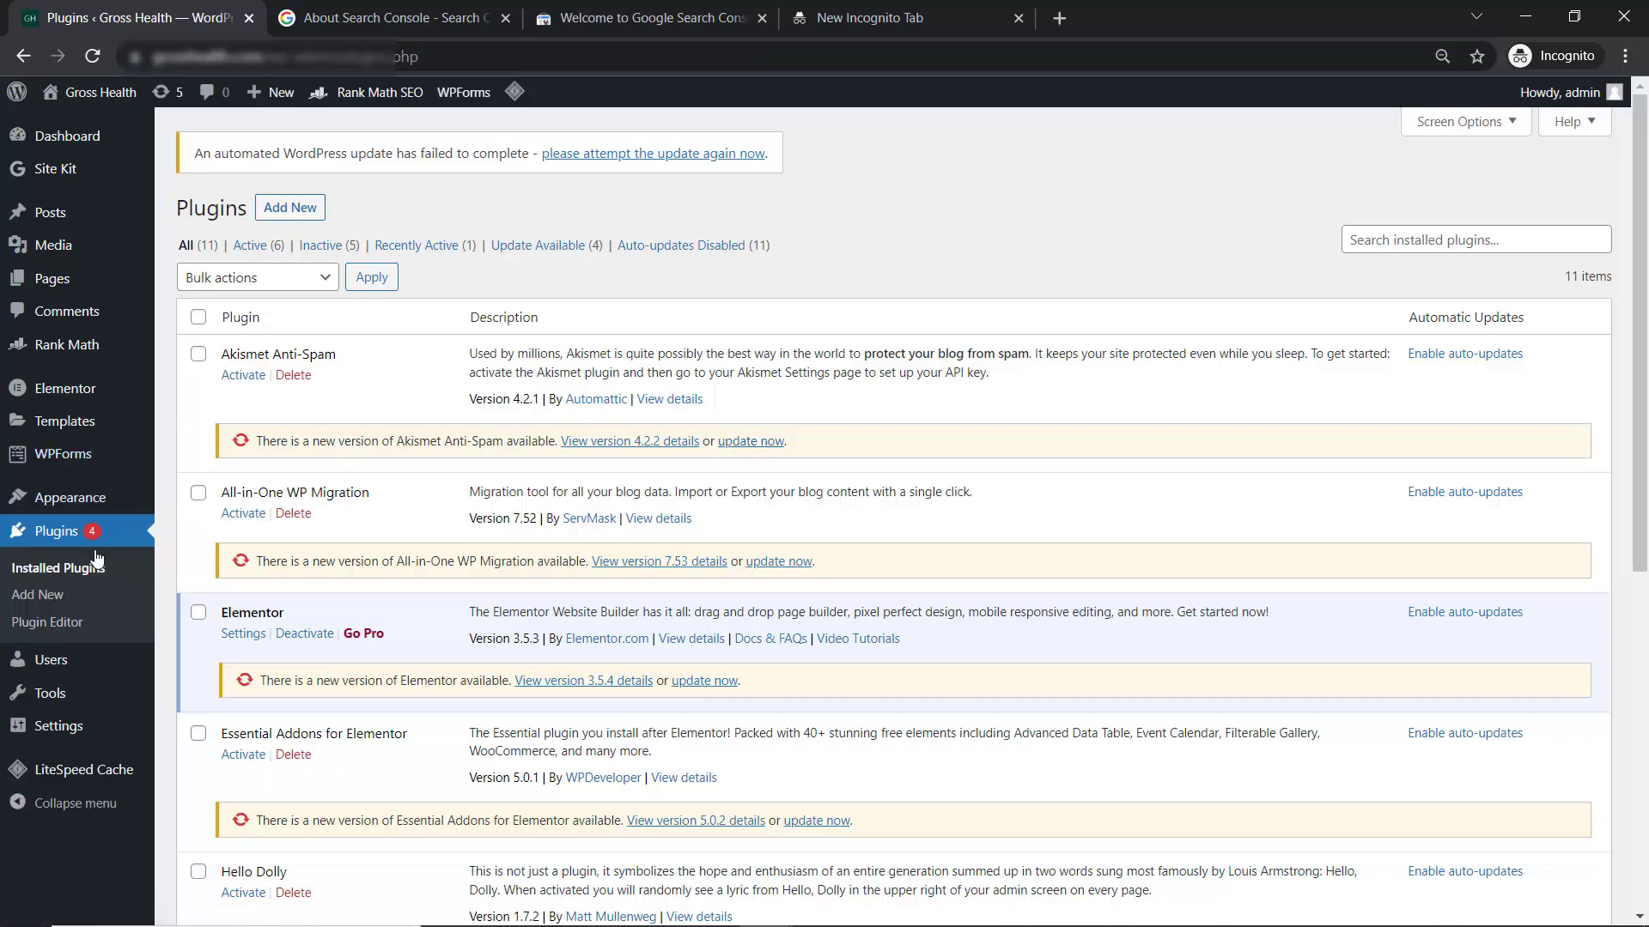
# - Open the Neve theme's header.php file in the Theme Editor
pyautogui.moveTo(93, 507)
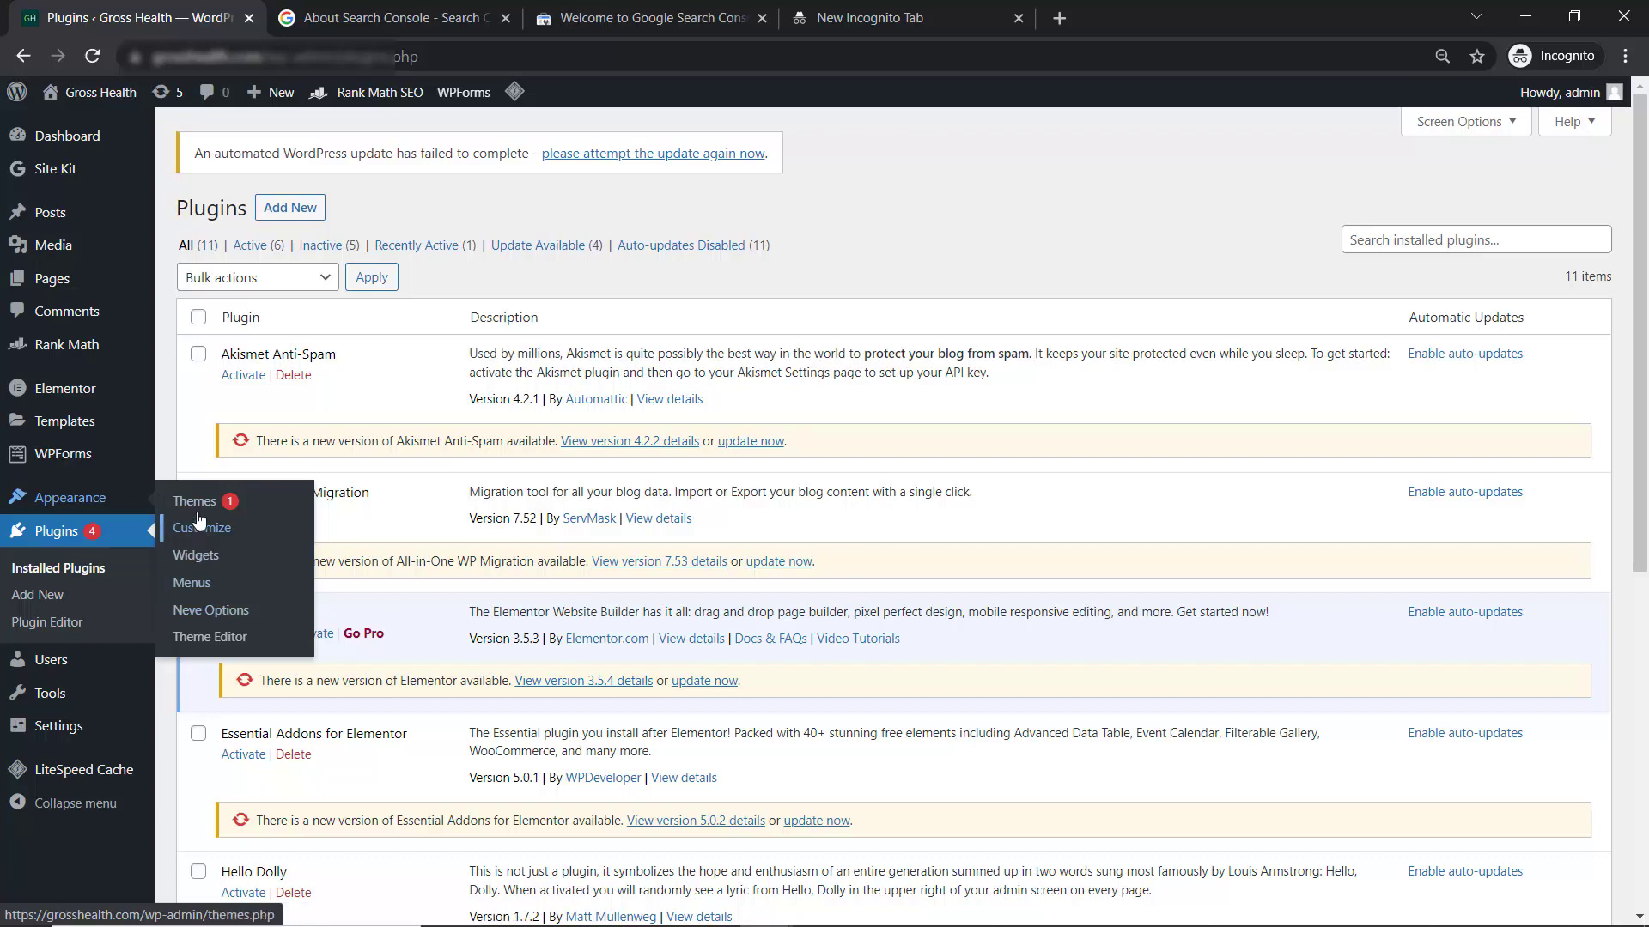
pyautogui.click(210, 638)
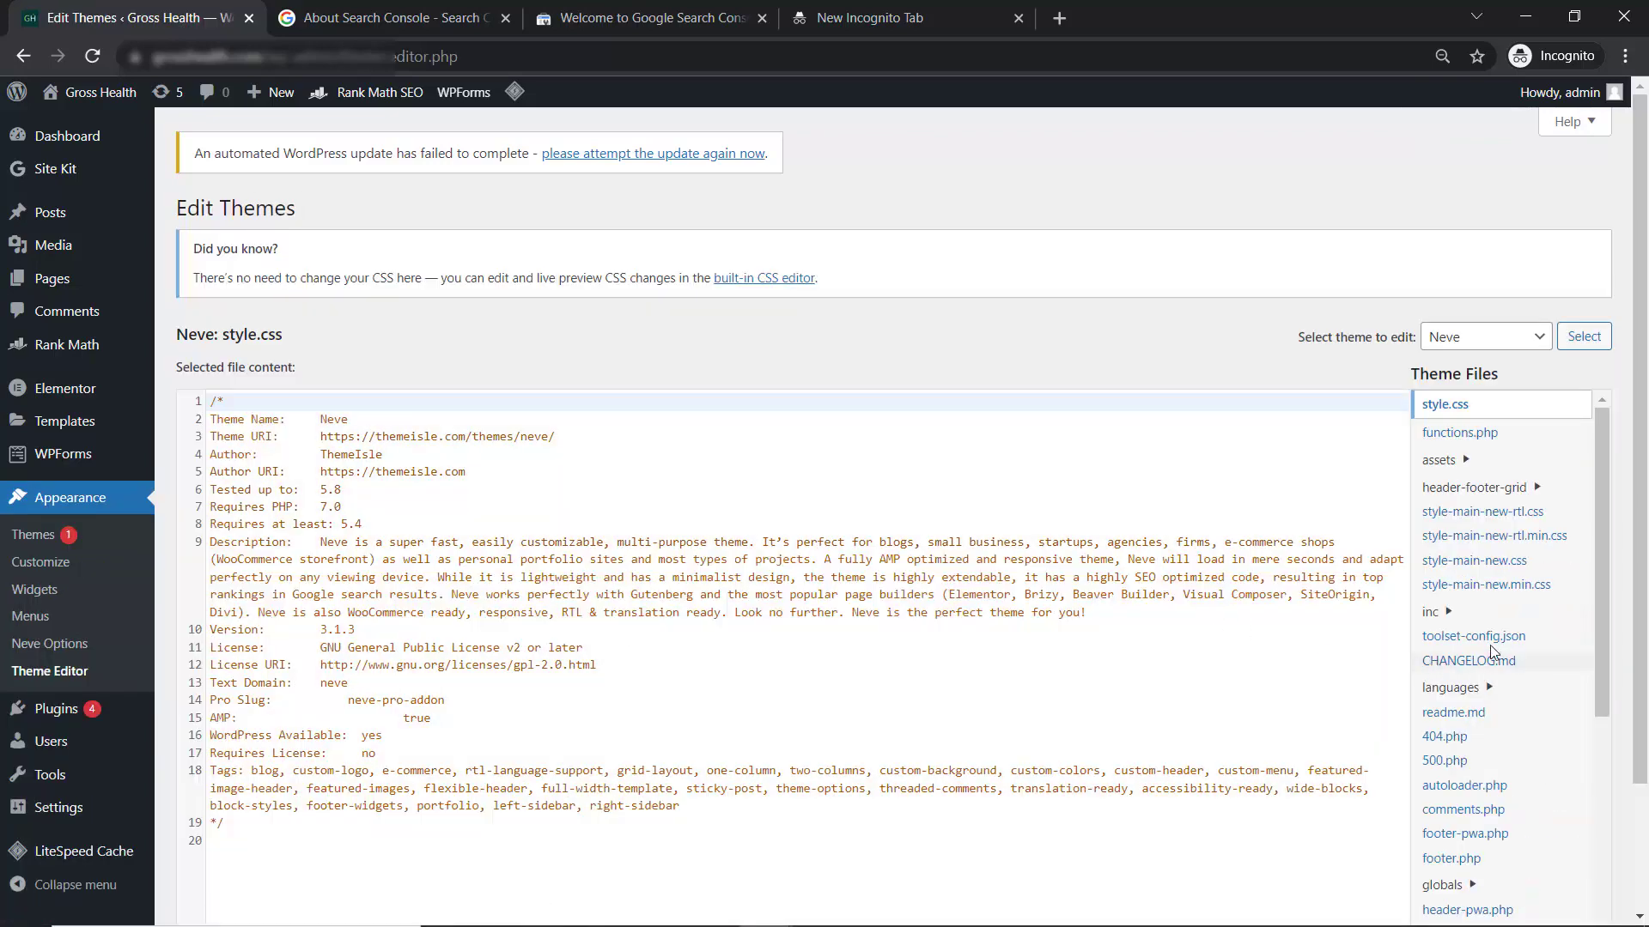
pyautogui.scroll(-3, 1524, 635)
pyautogui.scroll(-2, 1531, 632)
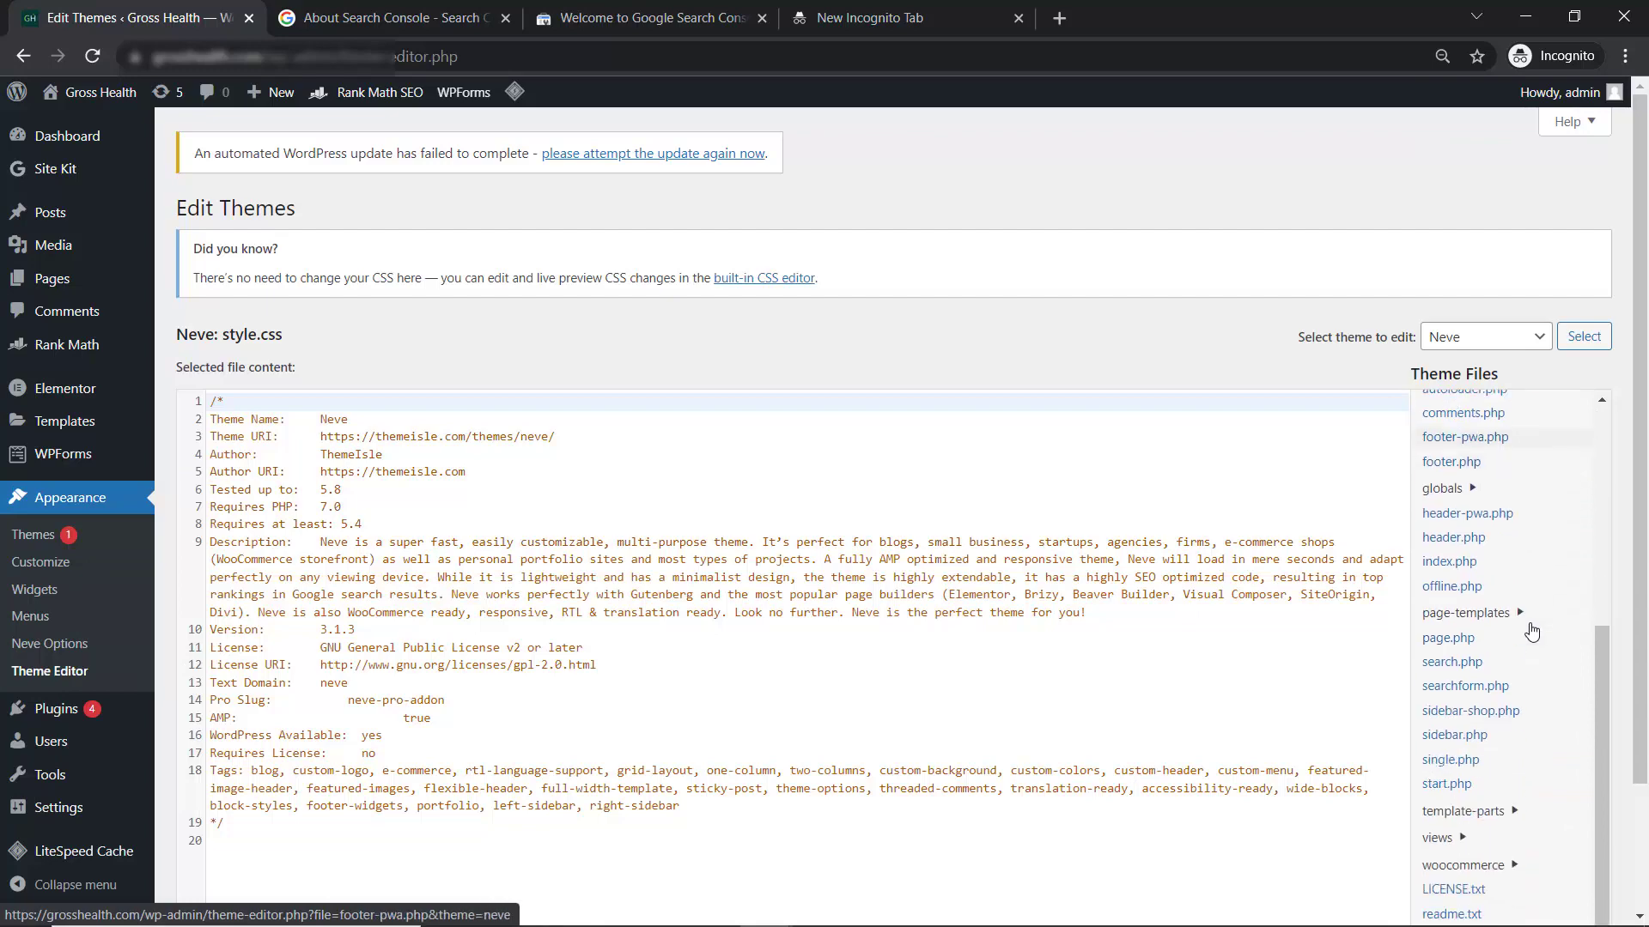
pyautogui.click(1455, 538)
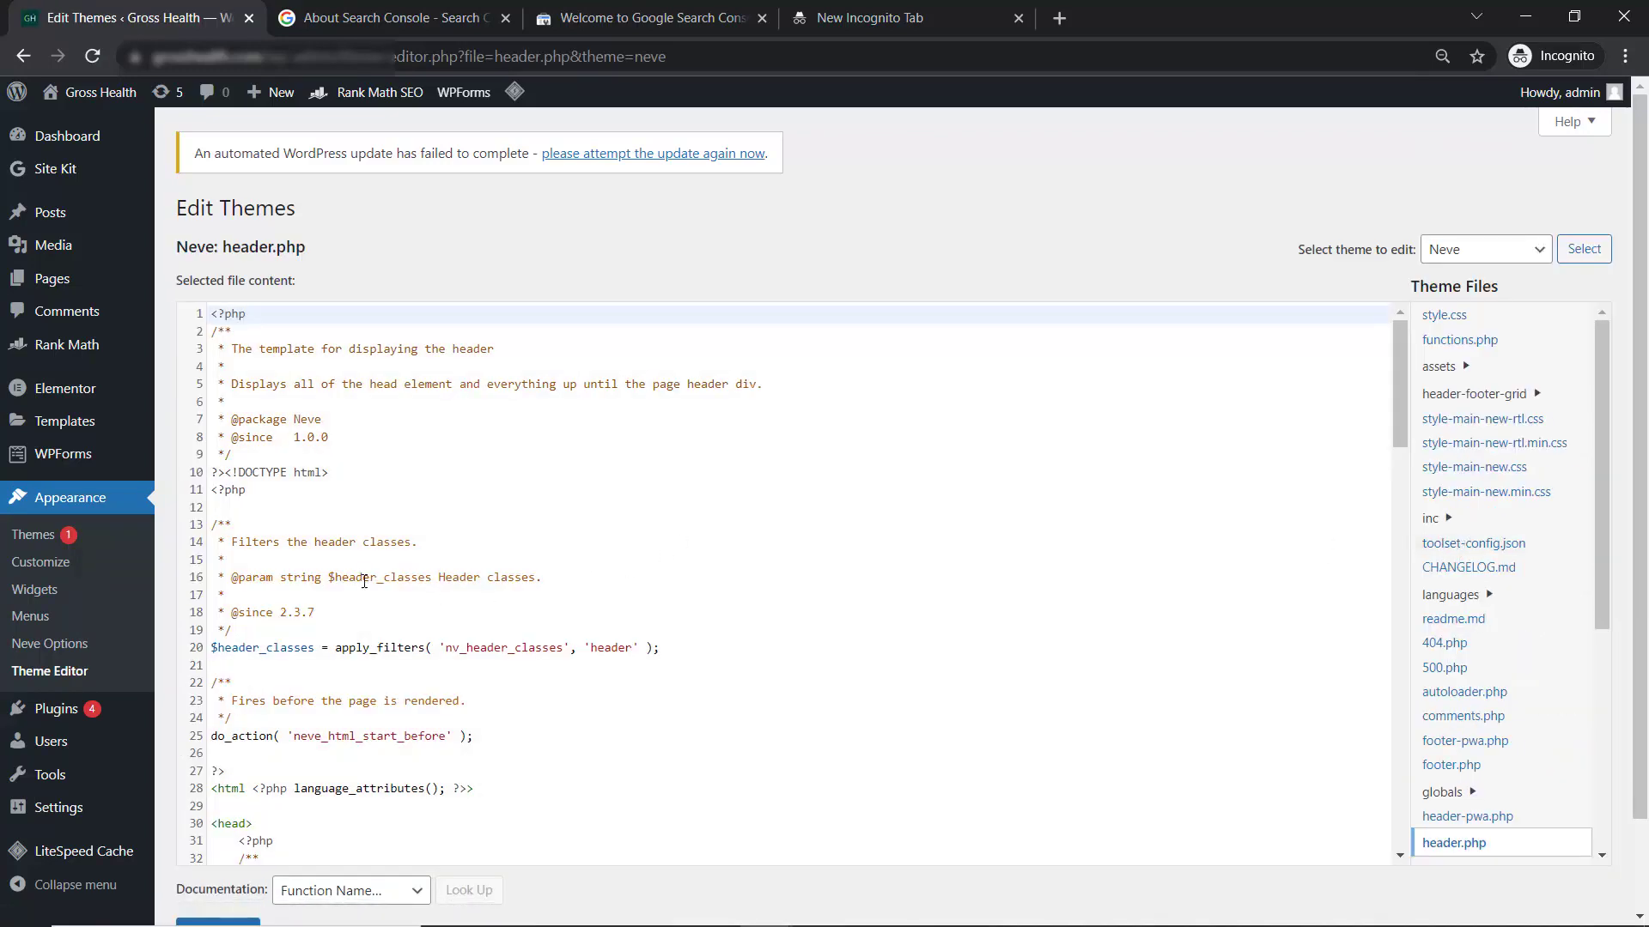
# - Insert the Google site verification meta tag on a new line directly below the opening <head> tag, and copy the inserted line
pyautogui.scroll(-3, 303, 568)
pyautogui.click(258, 612)
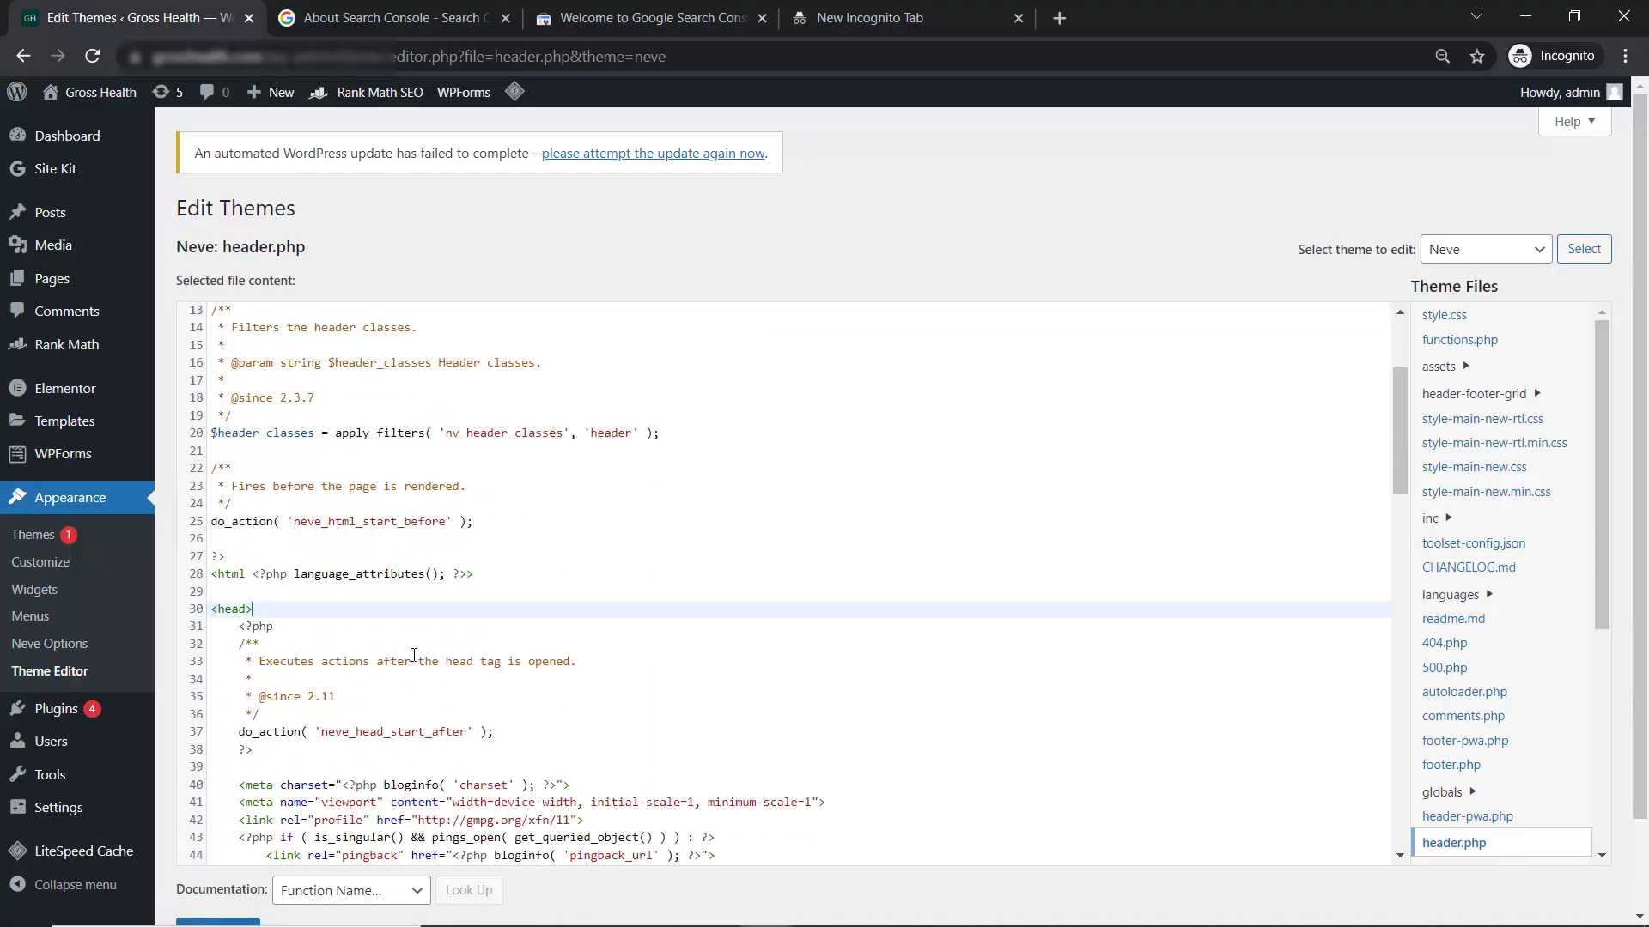
pyautogui.press('Return')
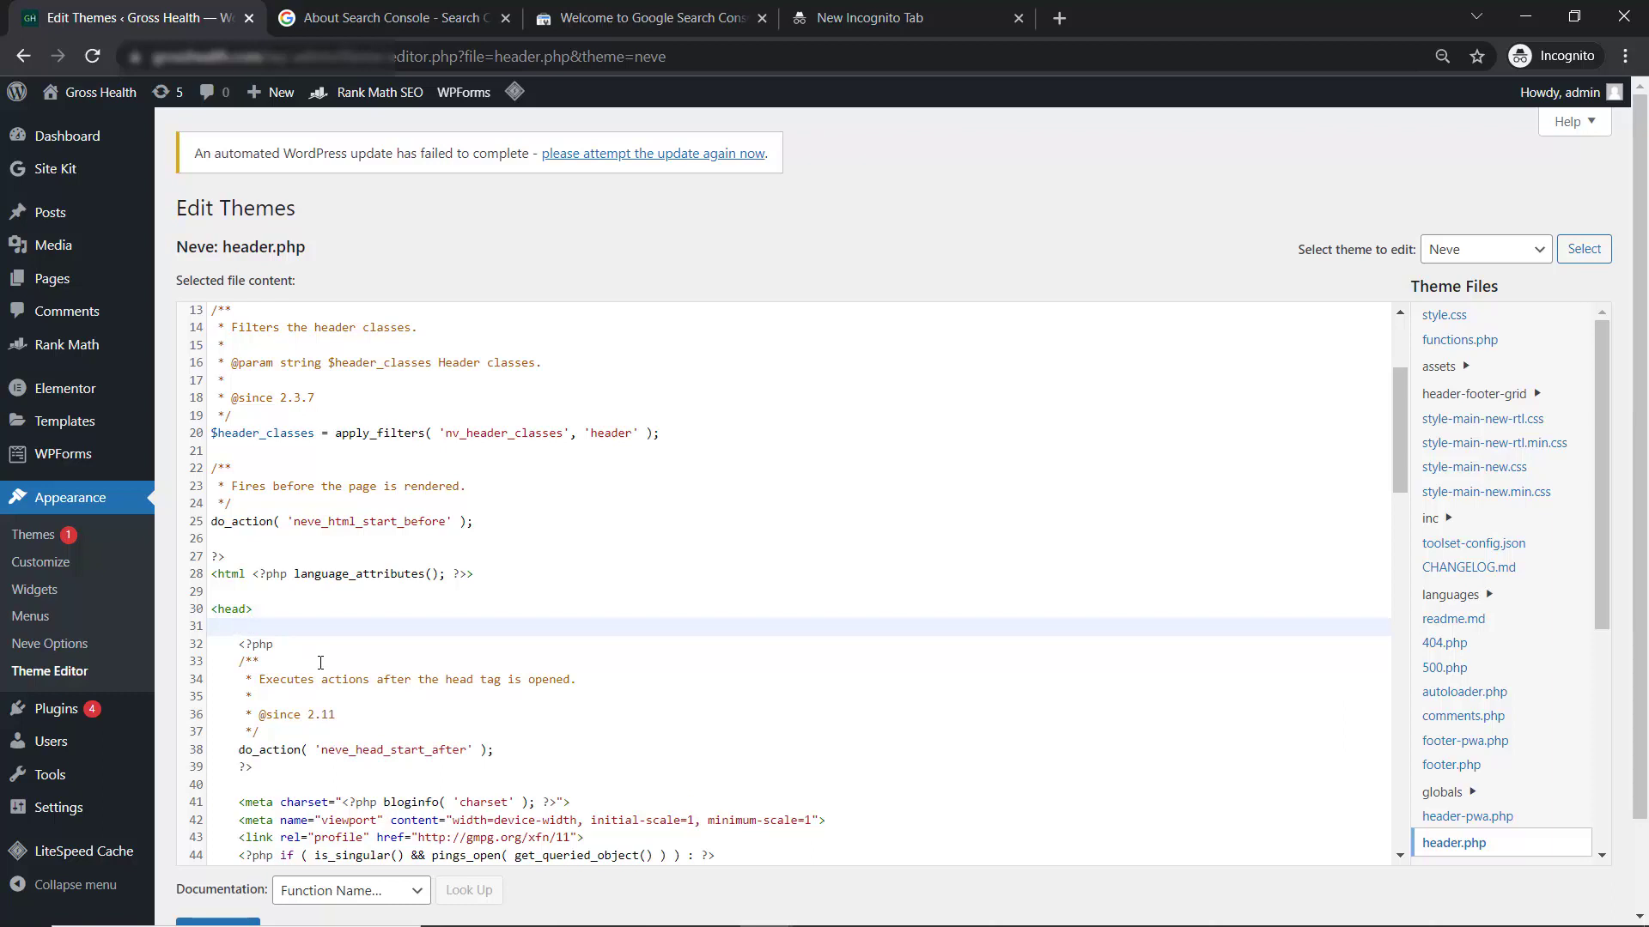
pyautogui.hotkey('ctrl', 'v')
pyautogui.moveTo(229, 627); pyautogui.dragTo(932, 626)
pyautogui.hotkey('ctrl', 'c')
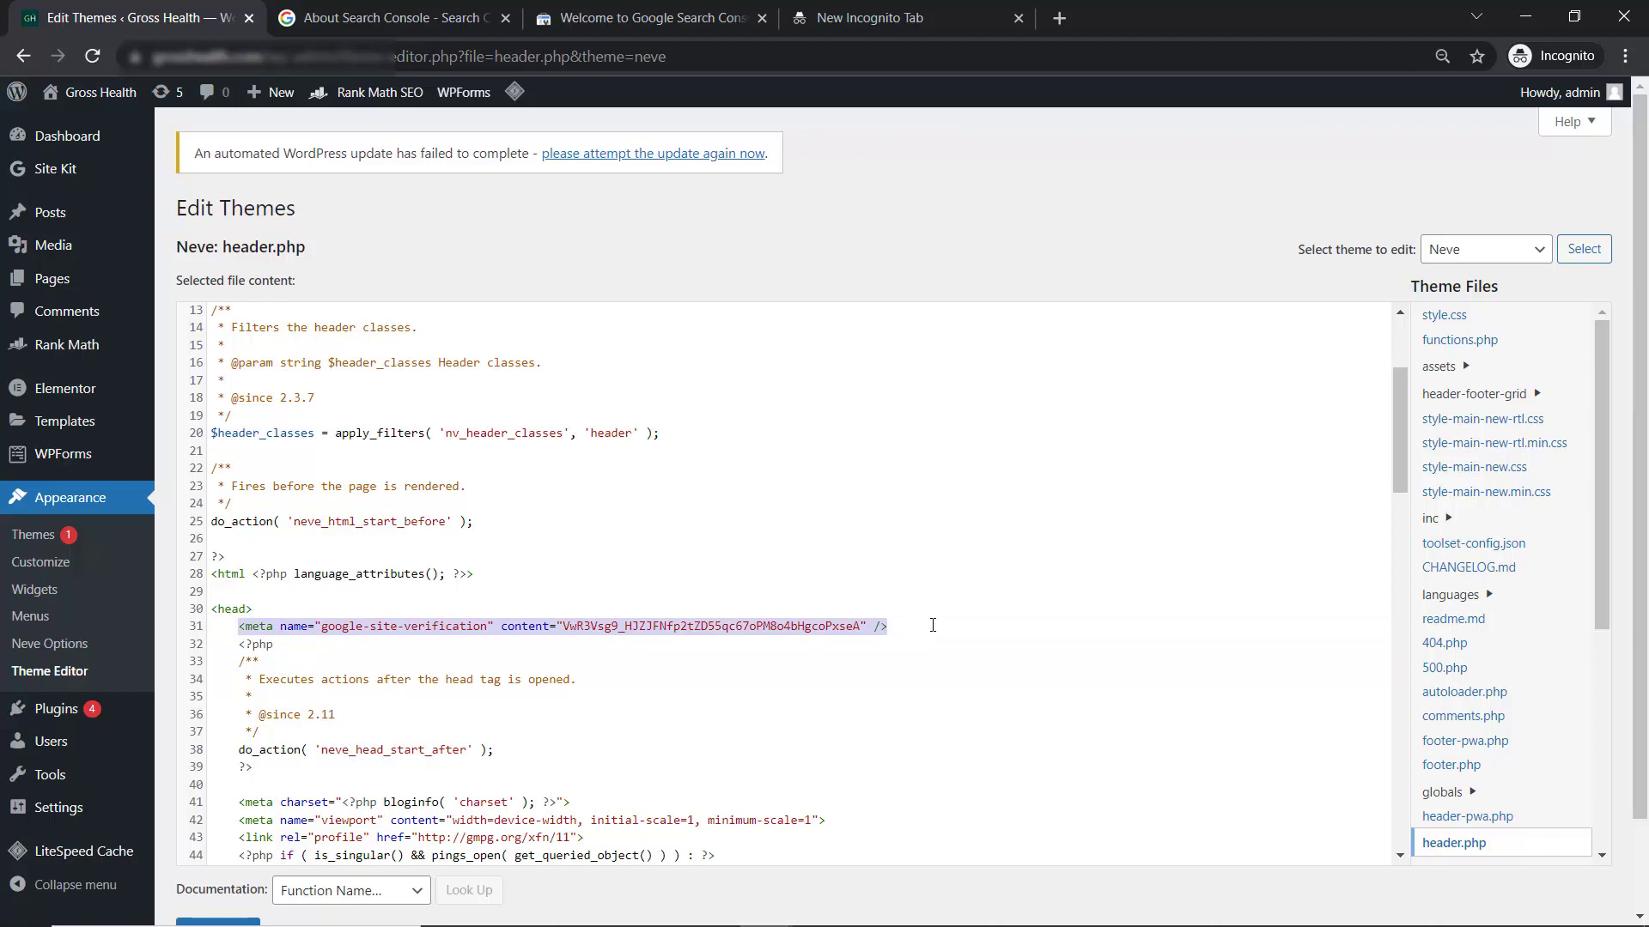
# - Leave the header.php editor without saving the changes and open the page for adding new plugins
pyautogui.scroll(-1, 1364, 638)
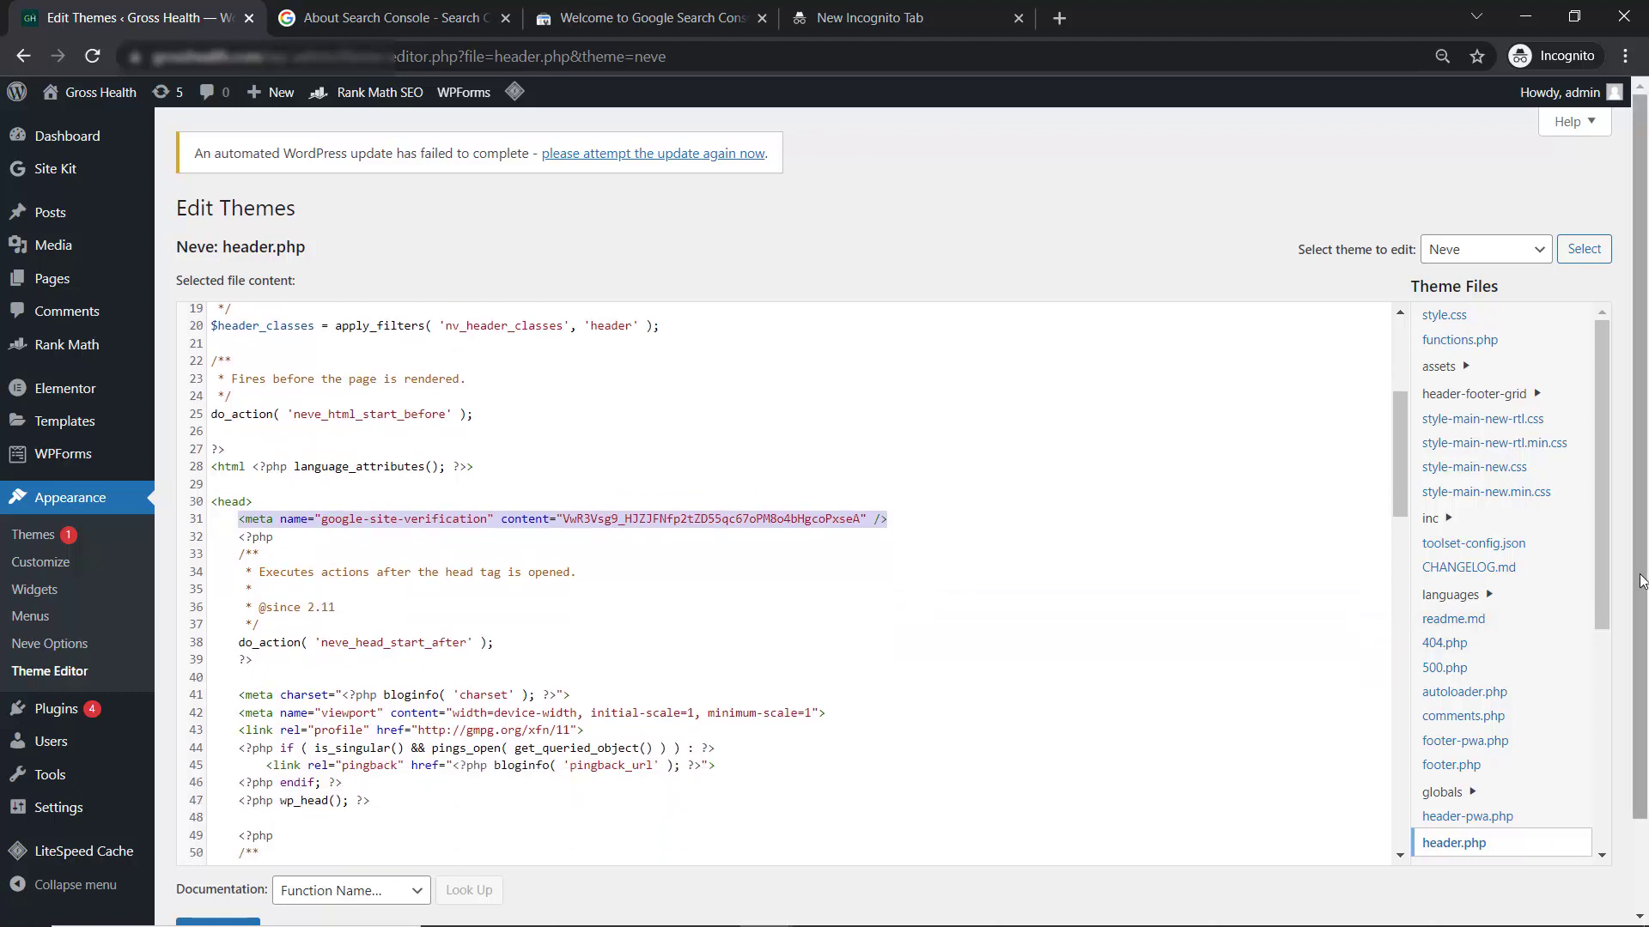
pyautogui.scroll(-1, 37, 889)
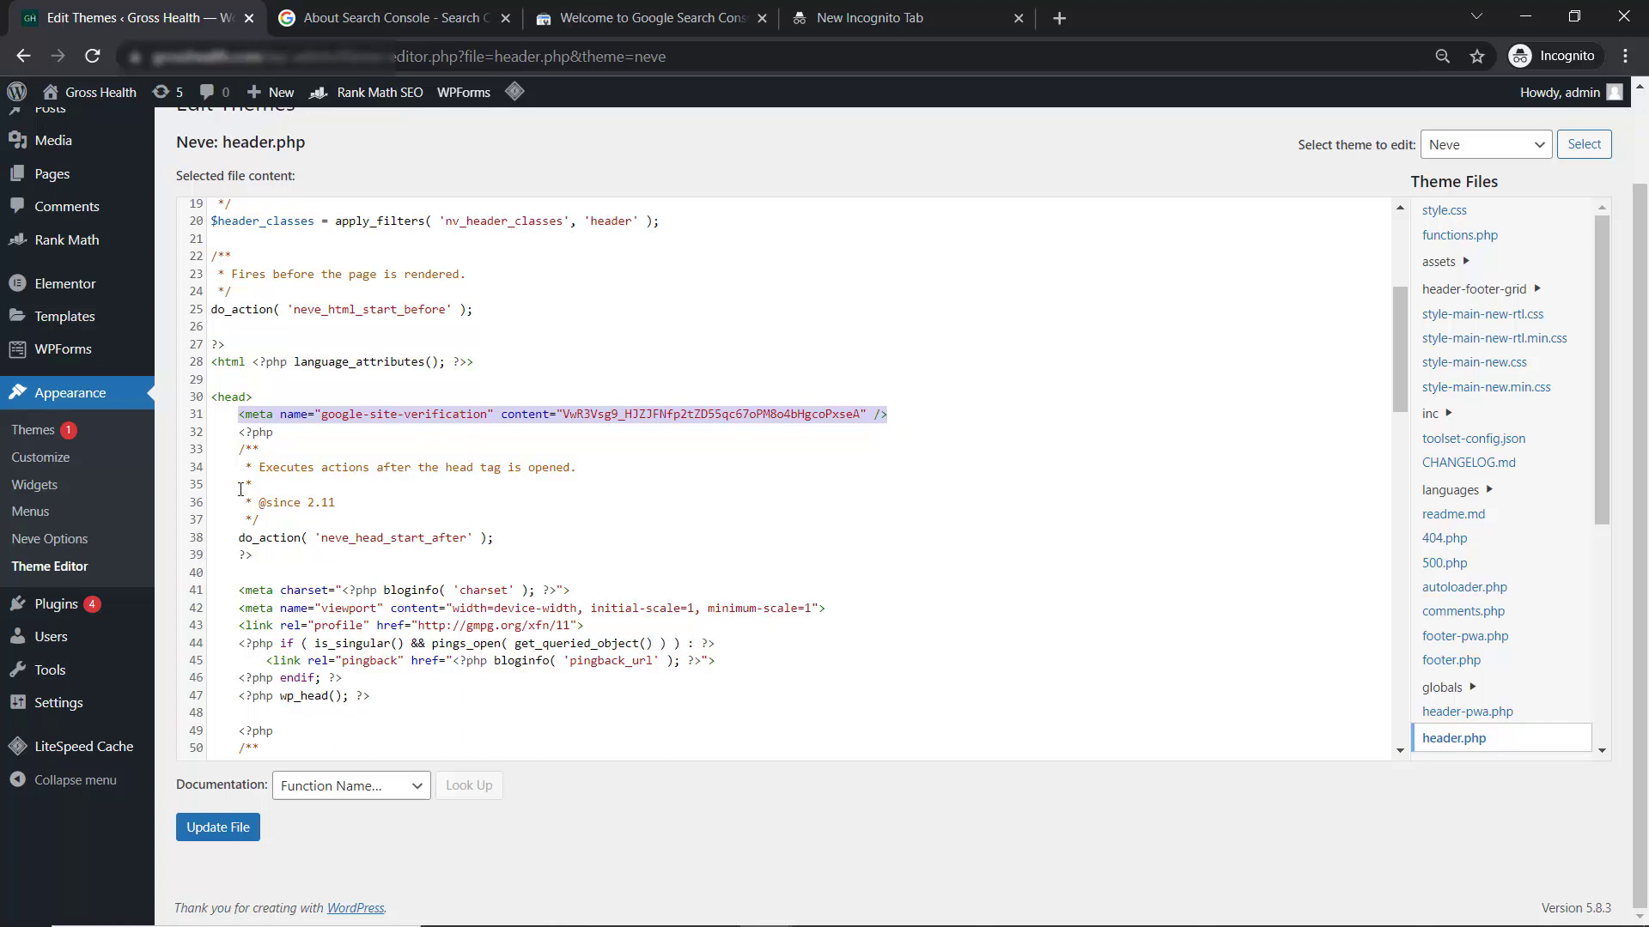
pyautogui.moveTo(64, 611)
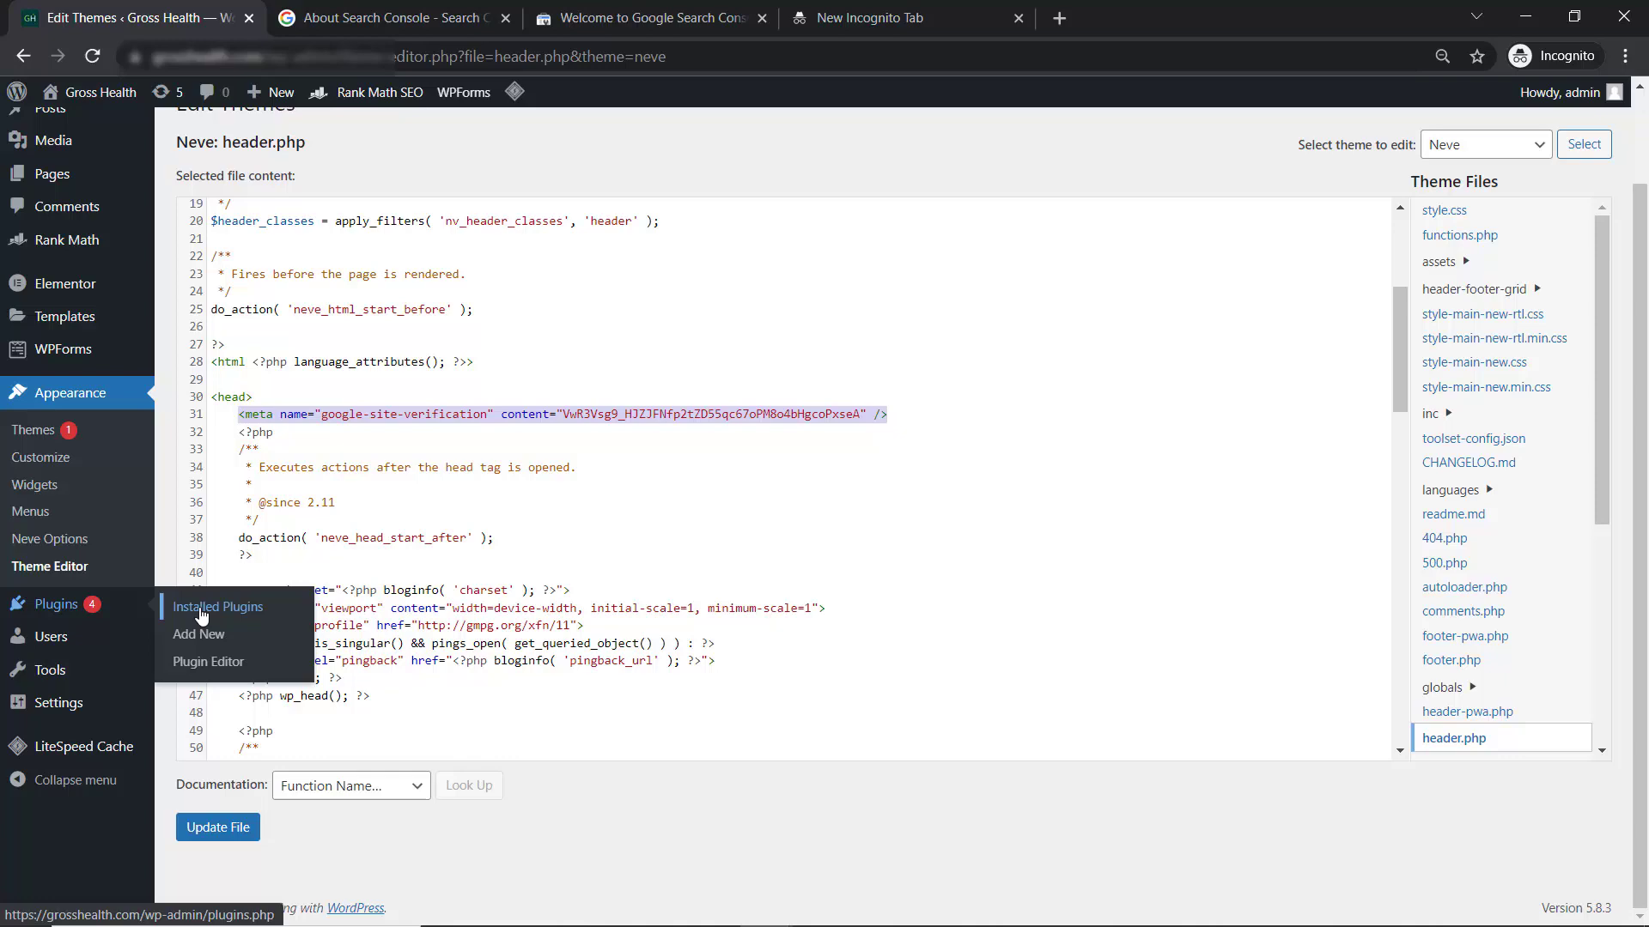
pyautogui.click(199, 635)
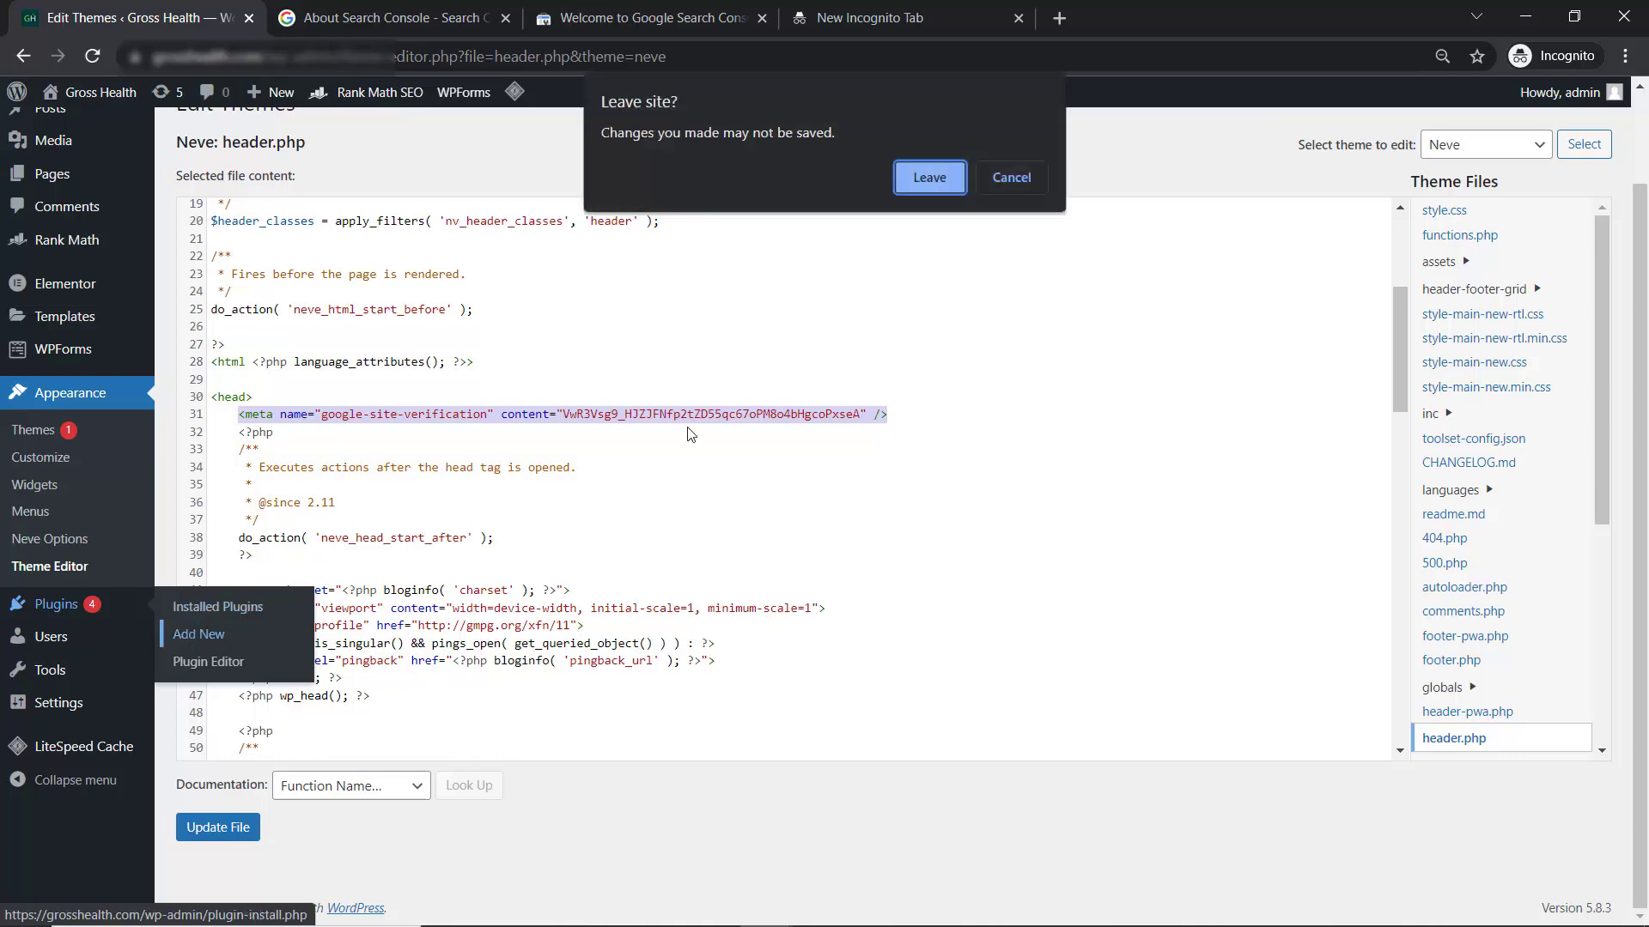
pyautogui.click(929, 180)
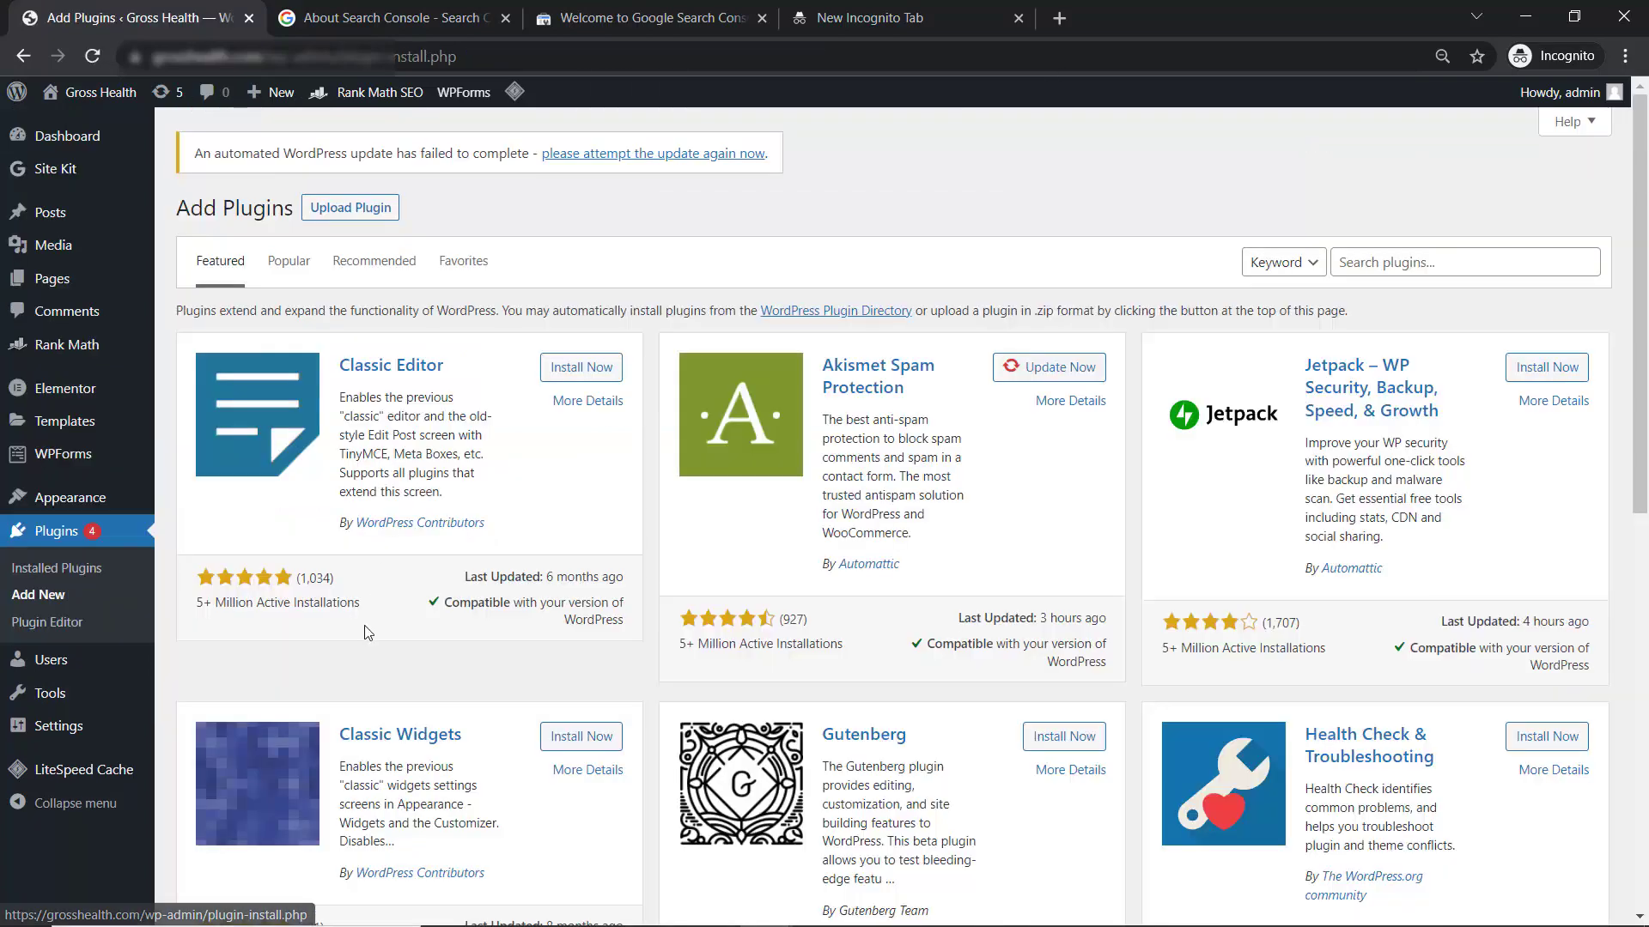
# - Search the plugin directory for "insert header"
pyautogui.click(1397, 266)
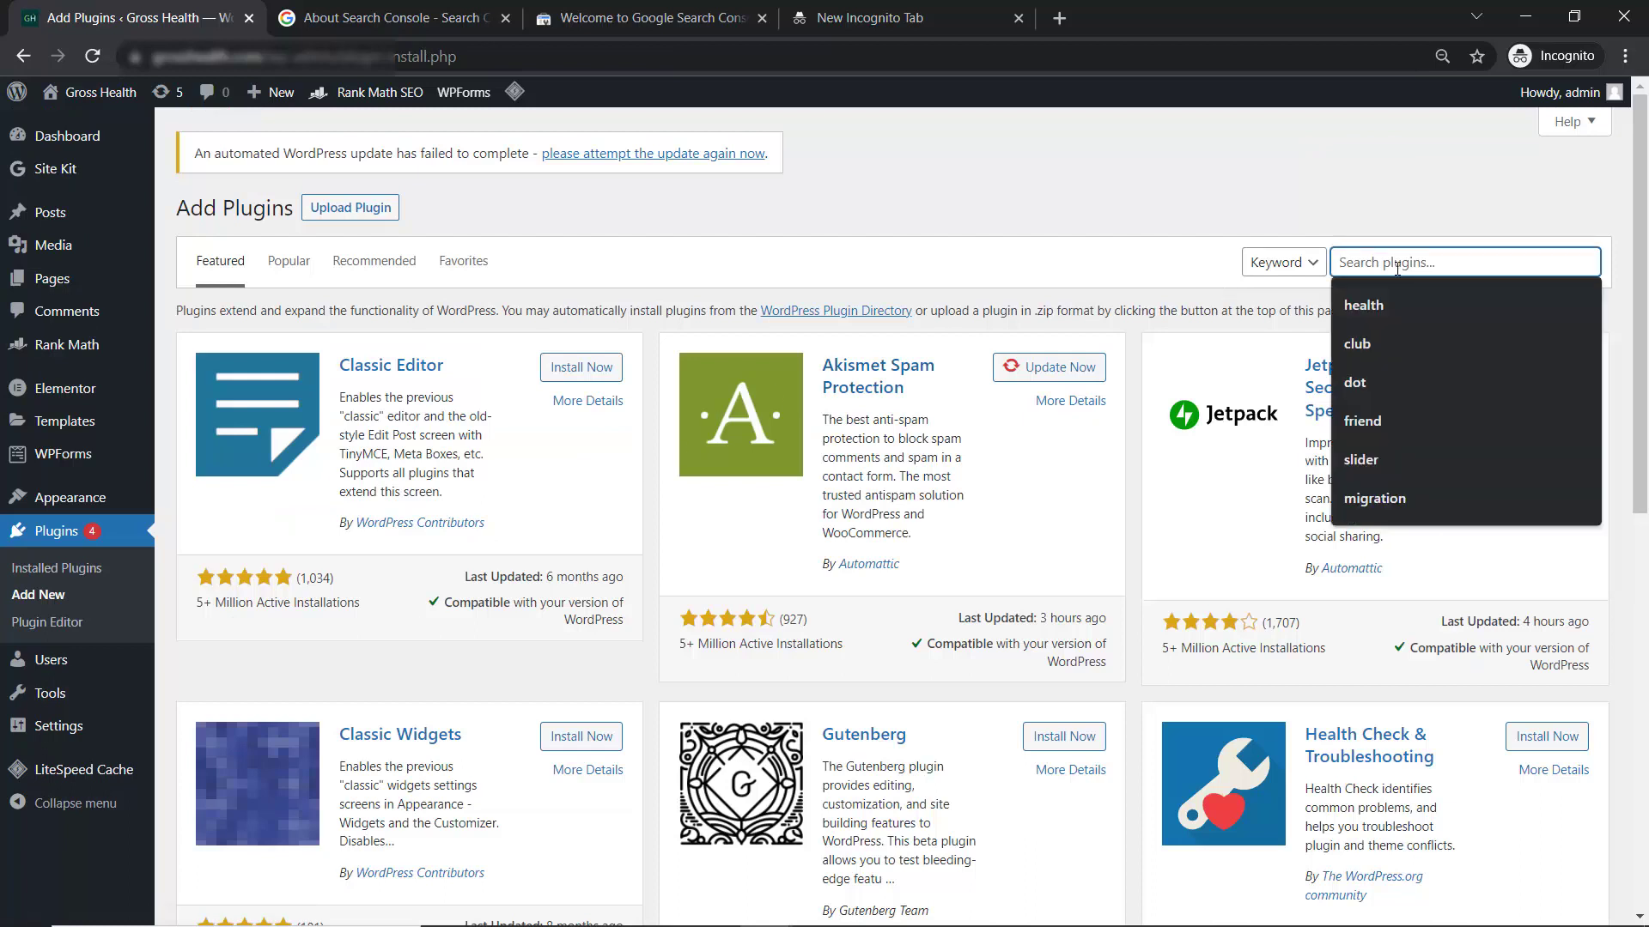
pyautogui.write('inseer')
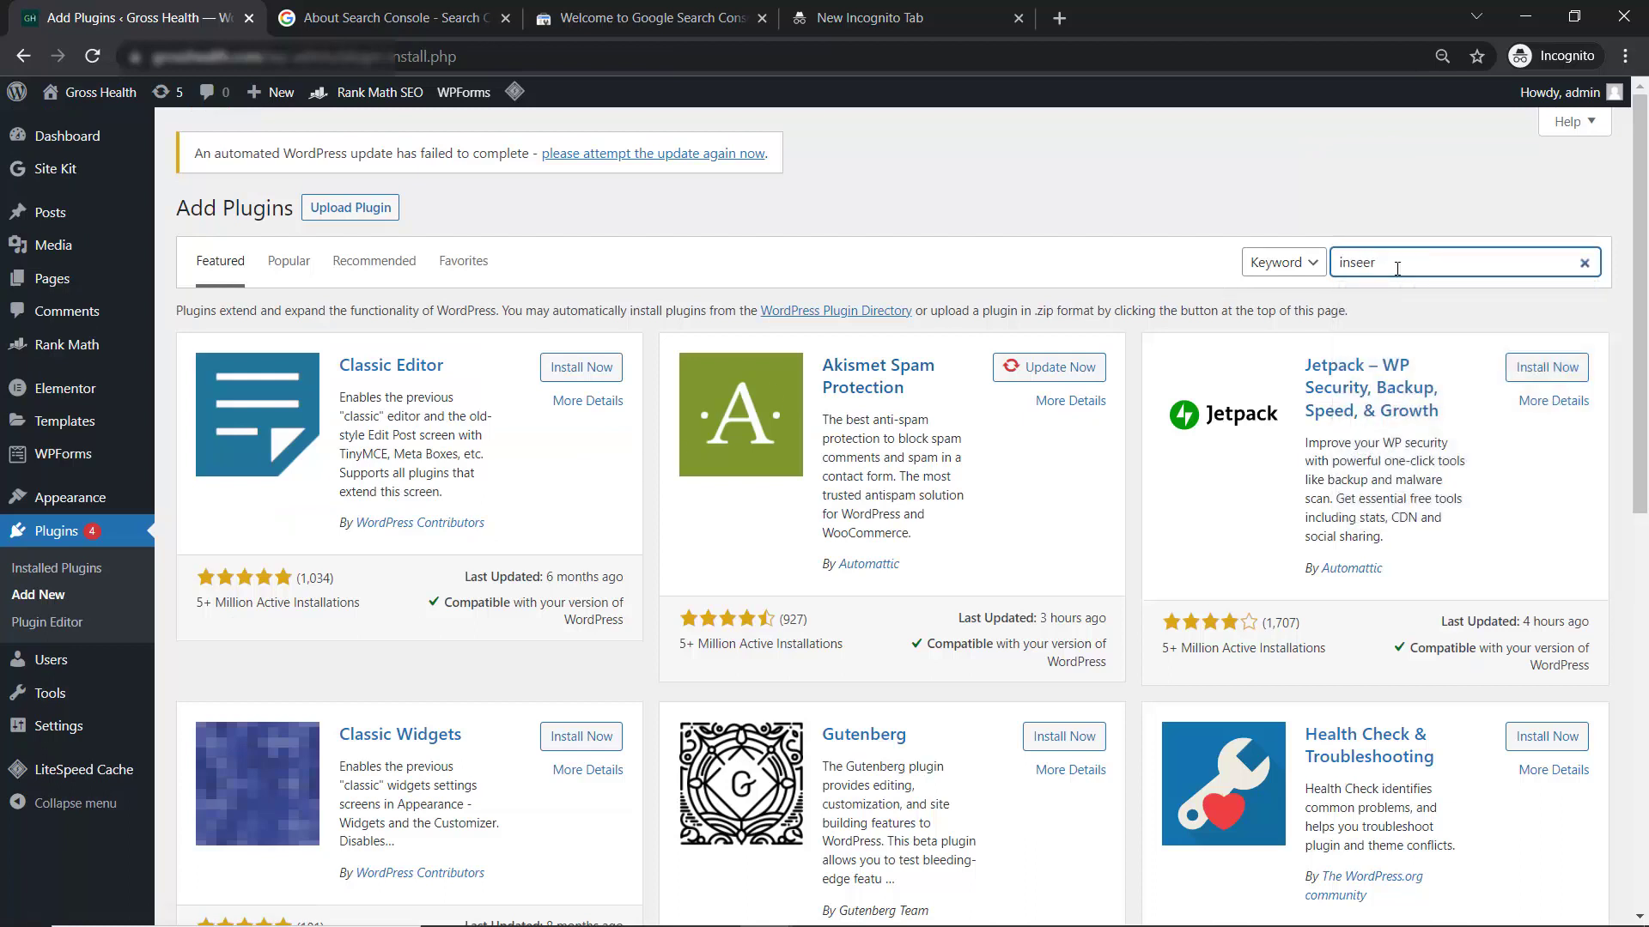
pyautogui.press('BackSpace')
pyautogui.press('BackSpace')
pyautogui.write('rt head')
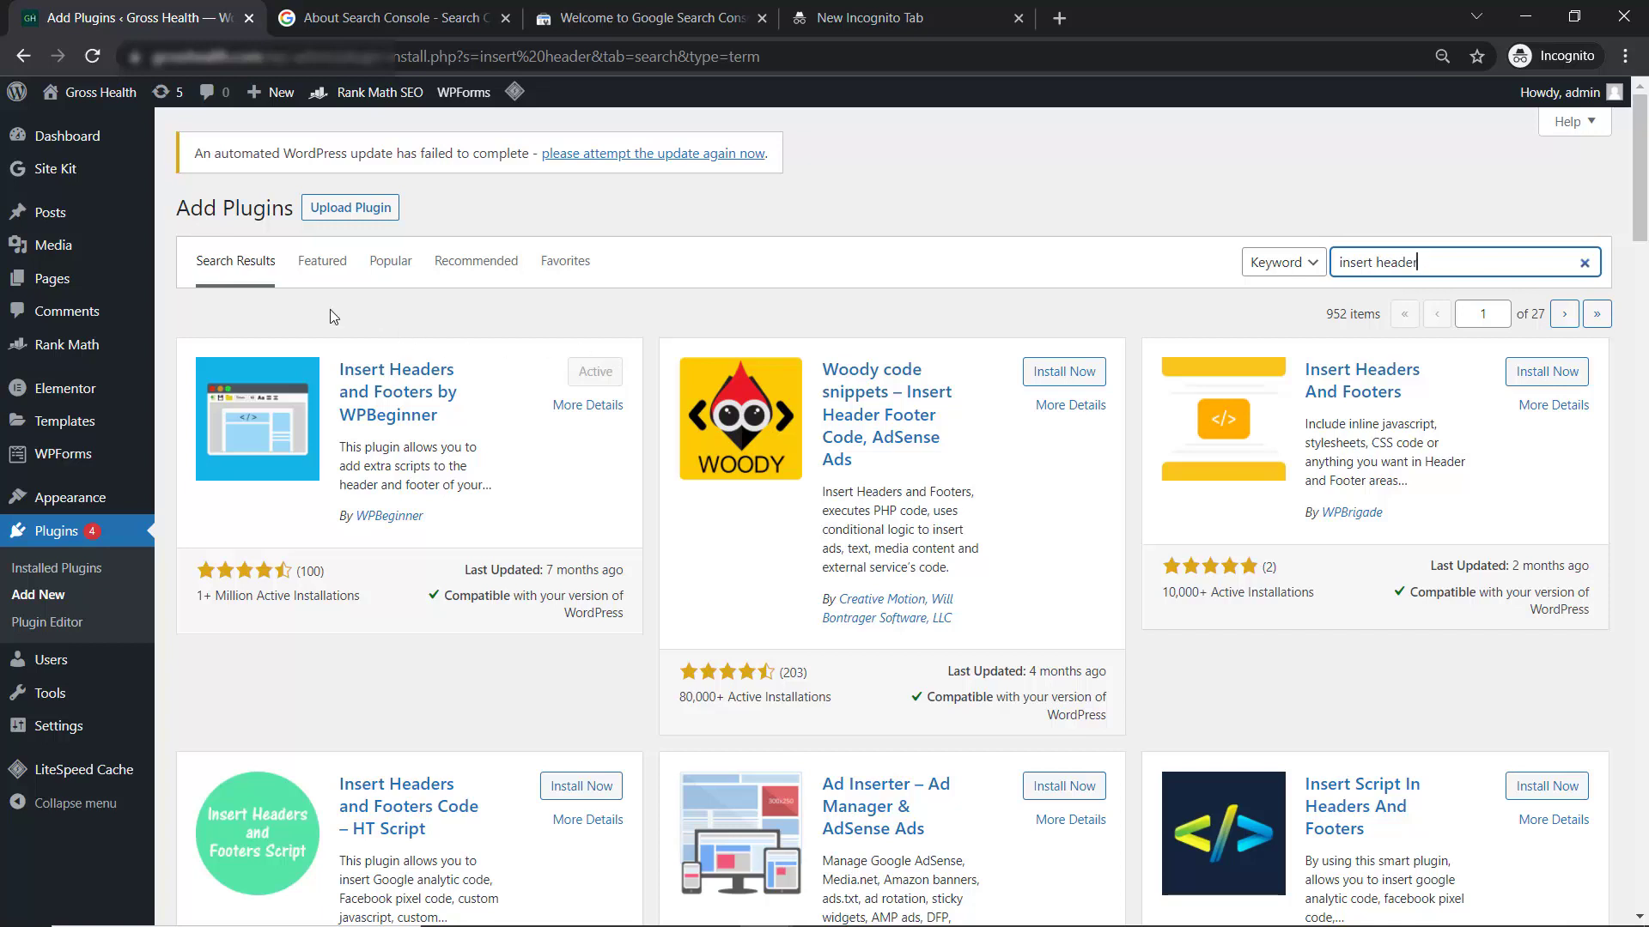
# - In the Insert Headers and Footers settings, paste the copied Google site verification meta tag below the Analytics script in the header scripts and save
pyautogui.moveTo(79, 730)
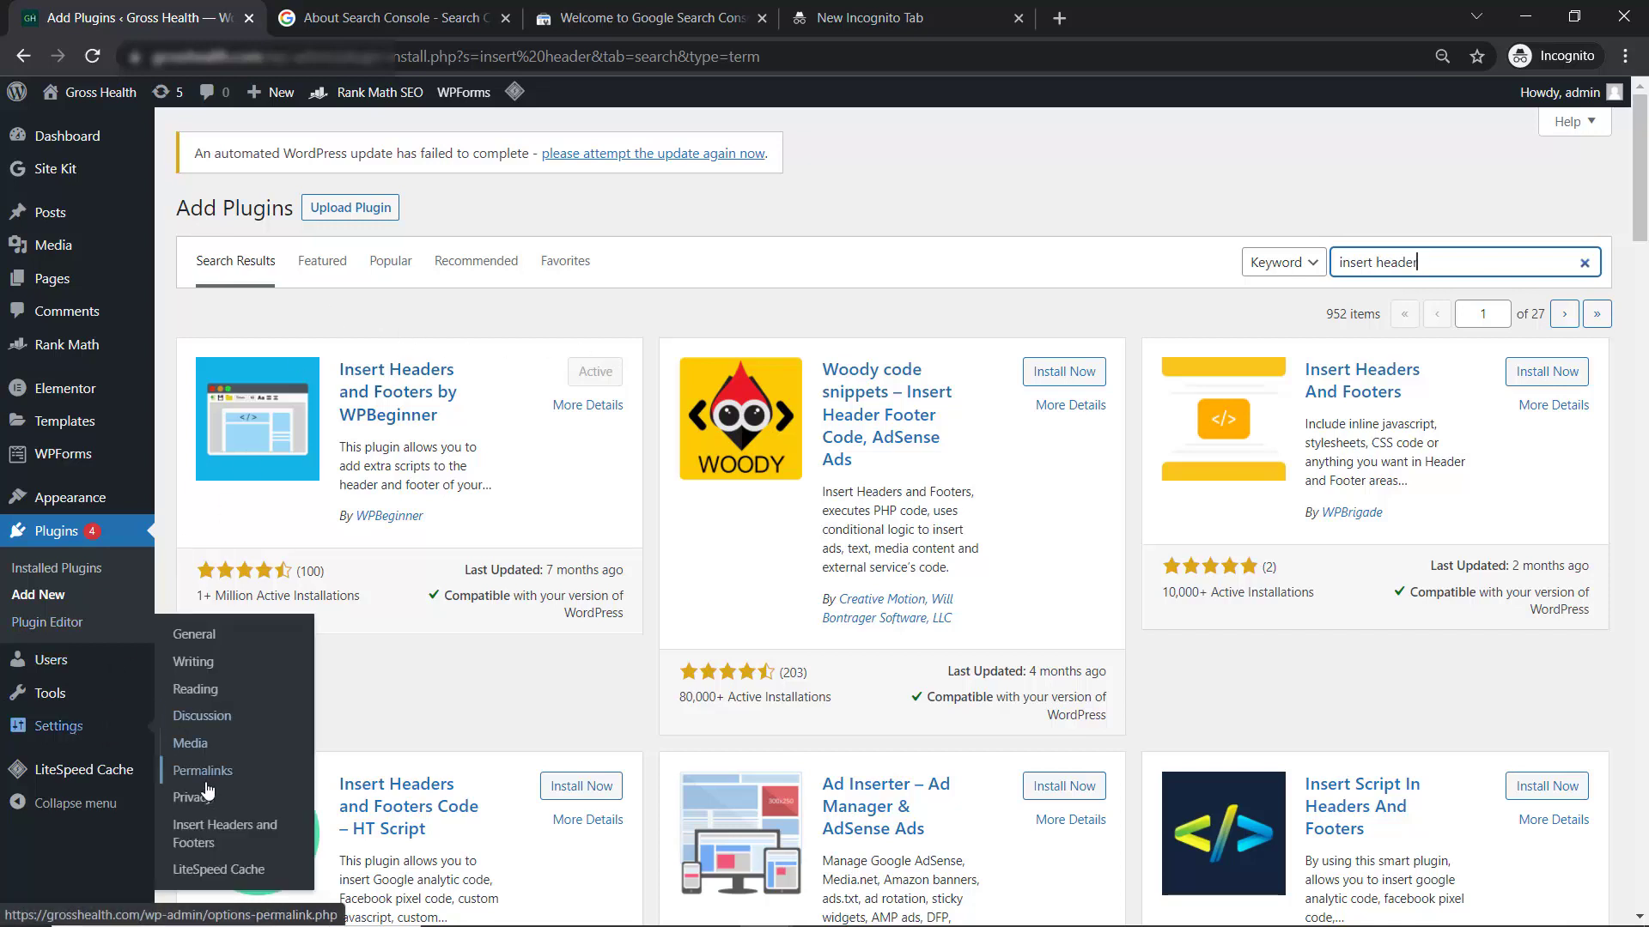
pyautogui.click(225, 837)
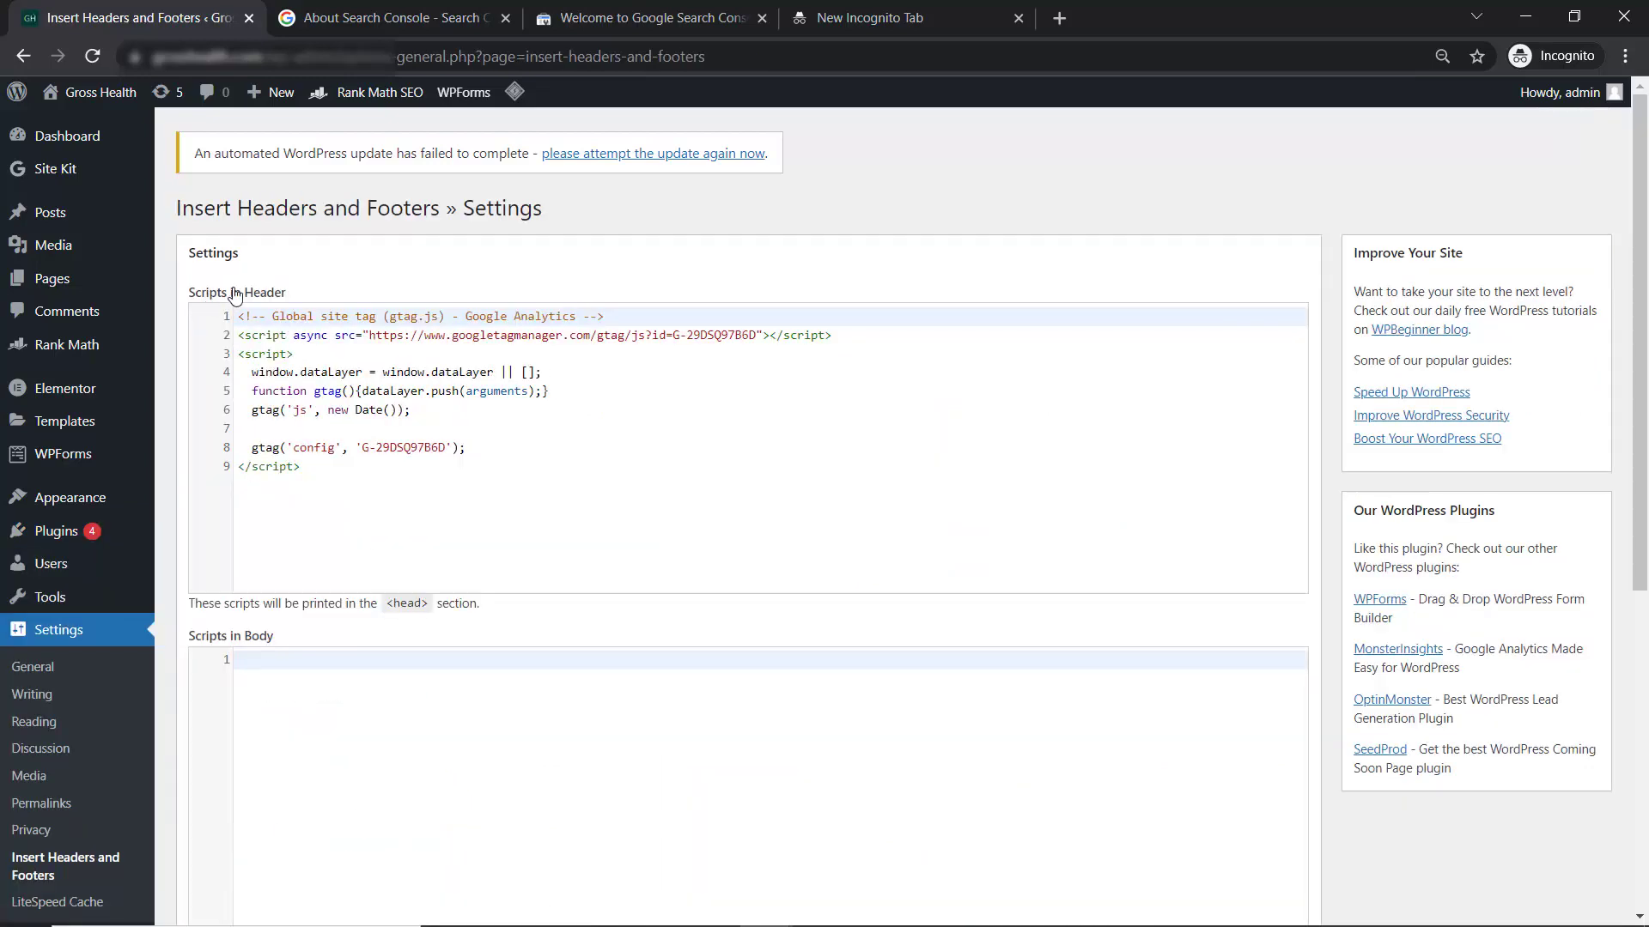
pyautogui.click(320, 475)
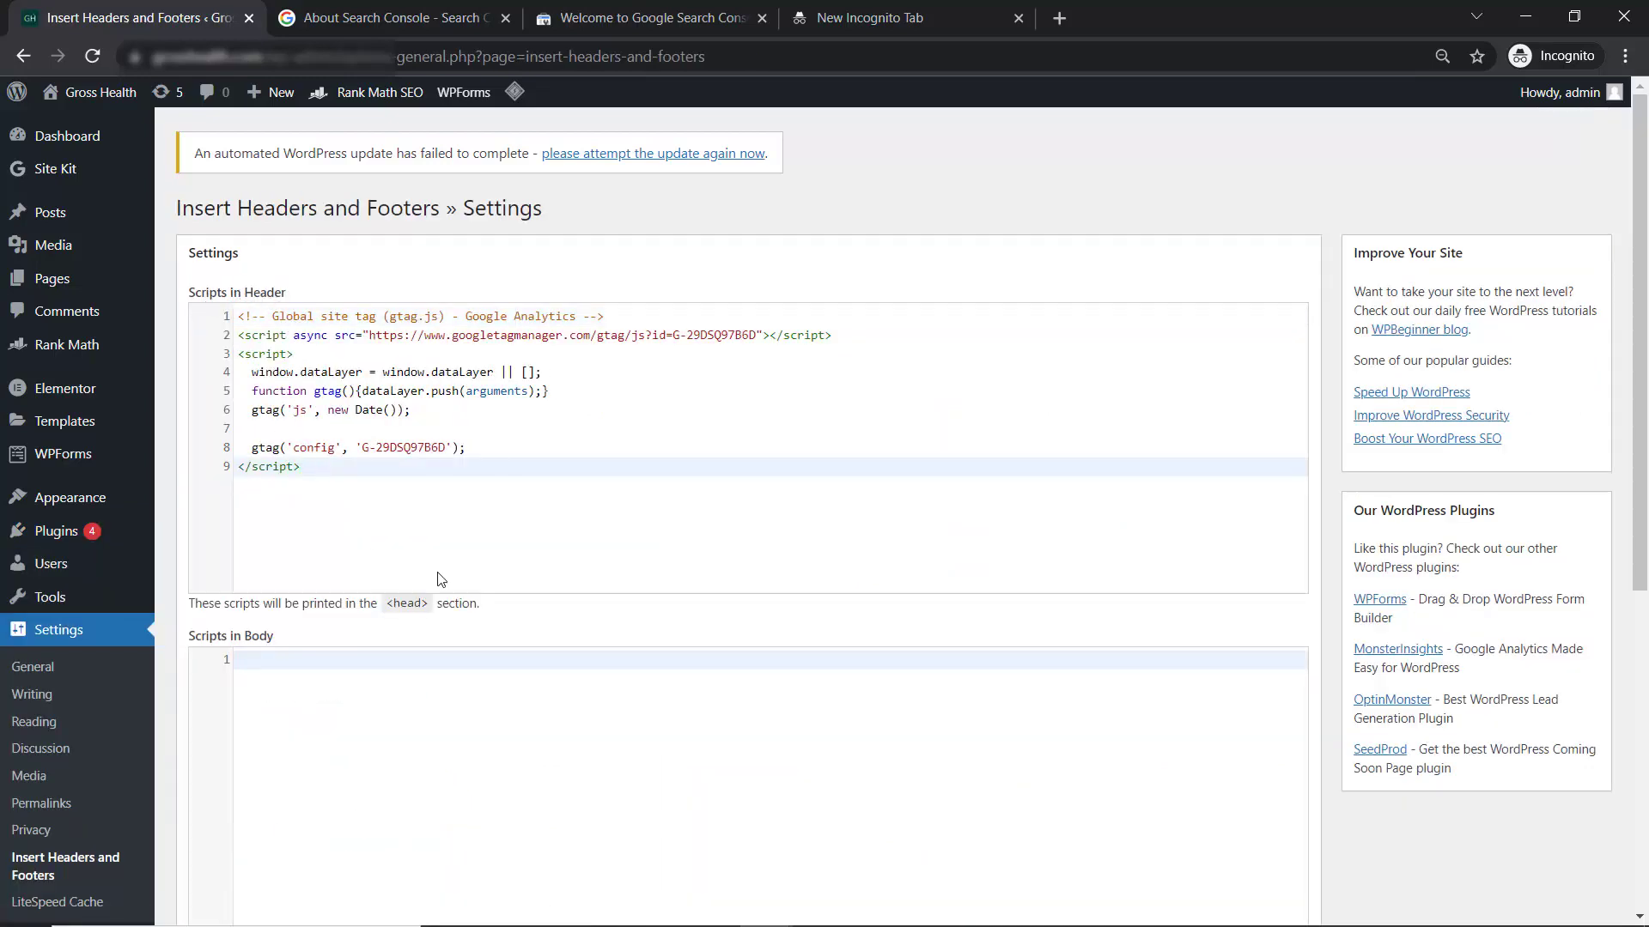
pyautogui.press('Return')
pyautogui.hotkey('ctrl', 'v')
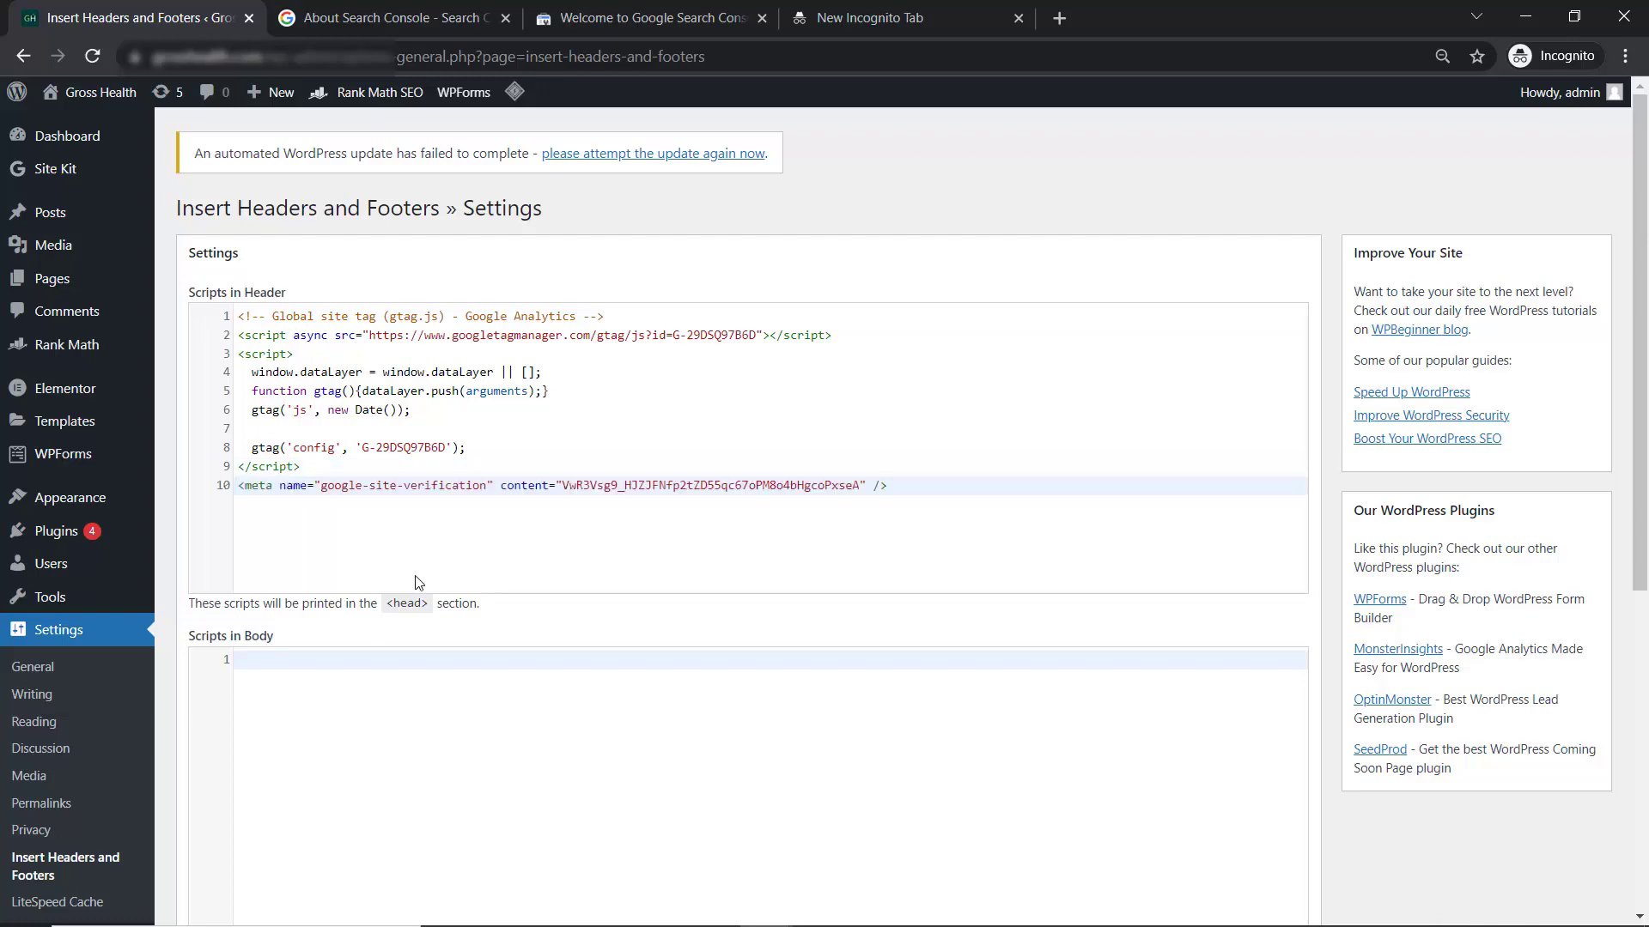
pyautogui.scroll(-6, 987, 615)
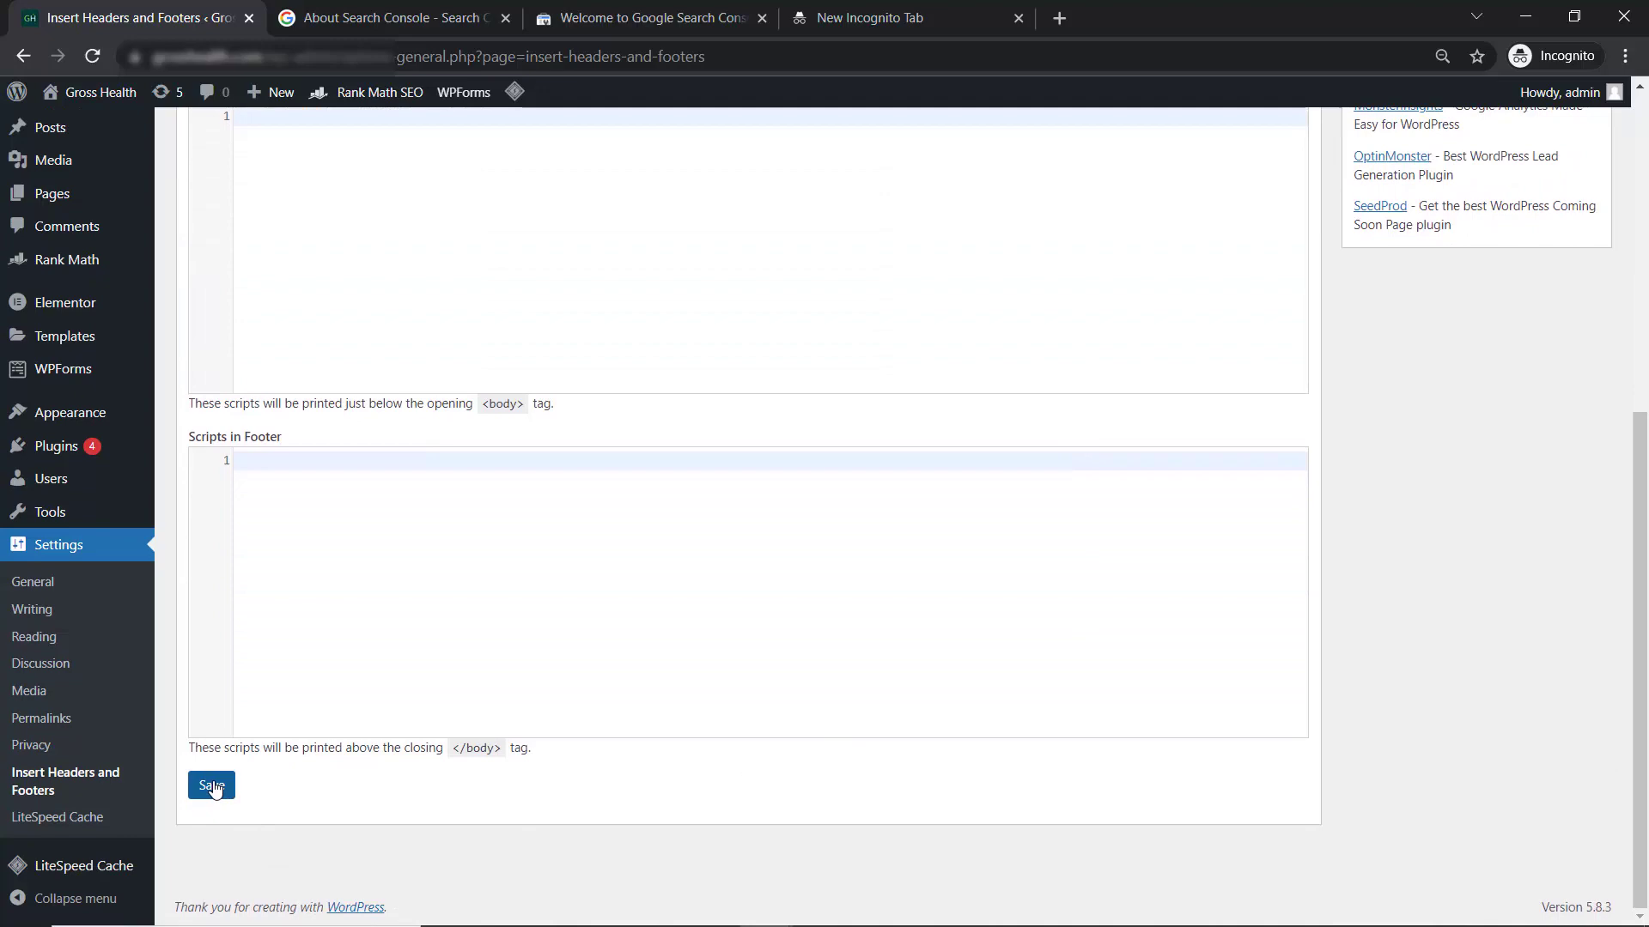
pyautogui.click(212, 786)
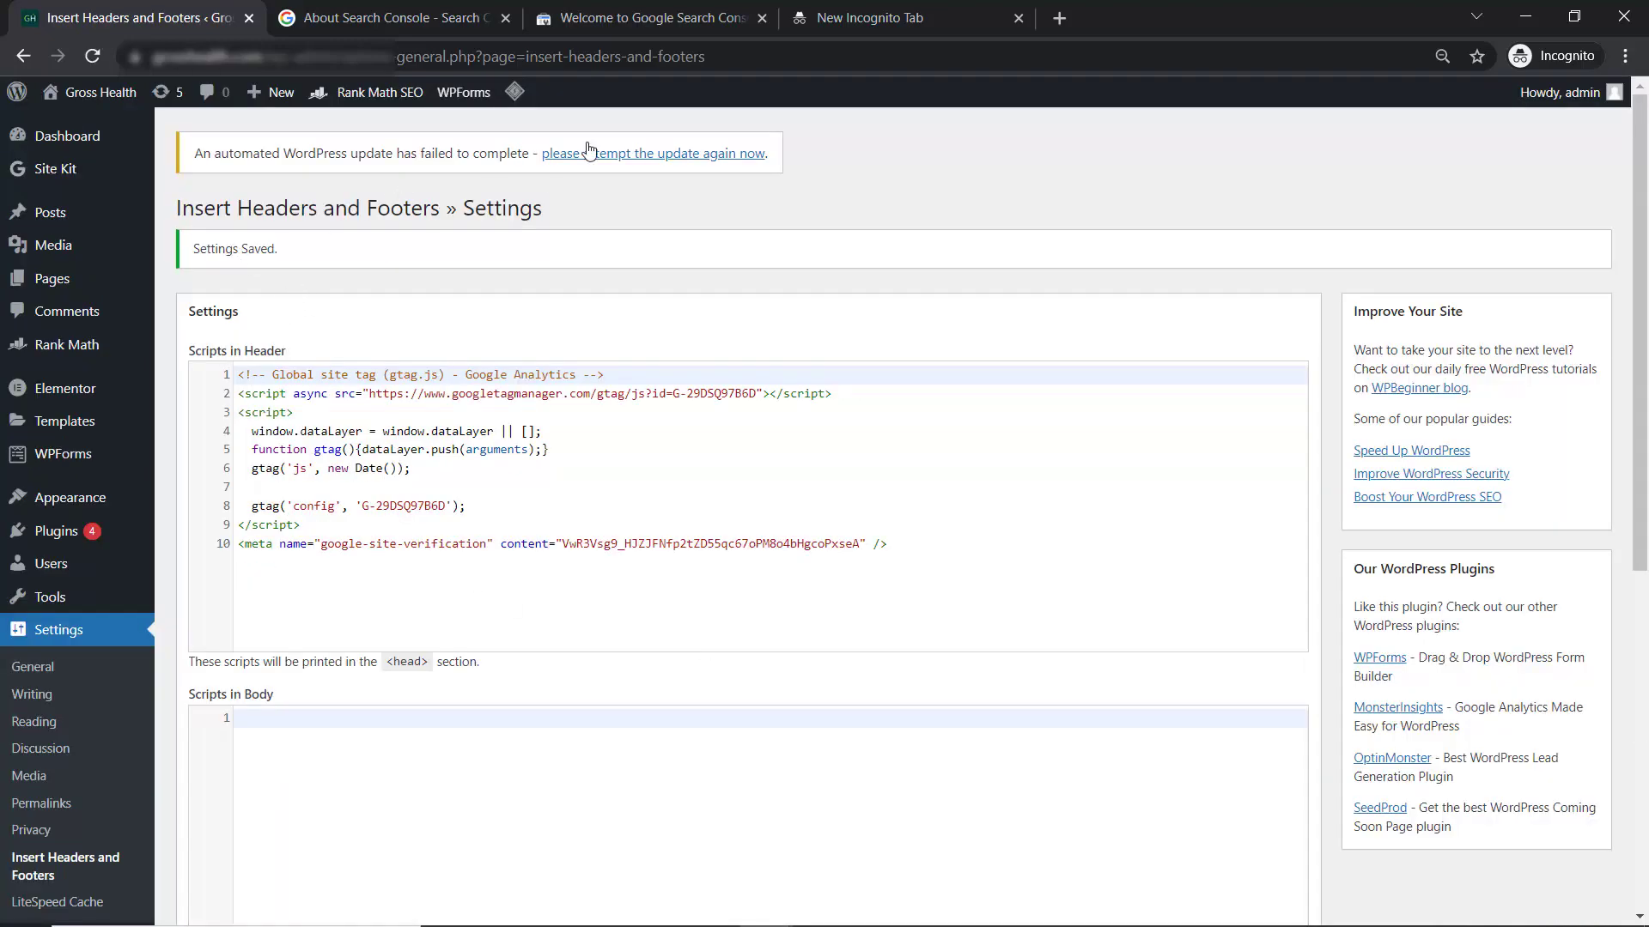
pyautogui.click(622, 33)
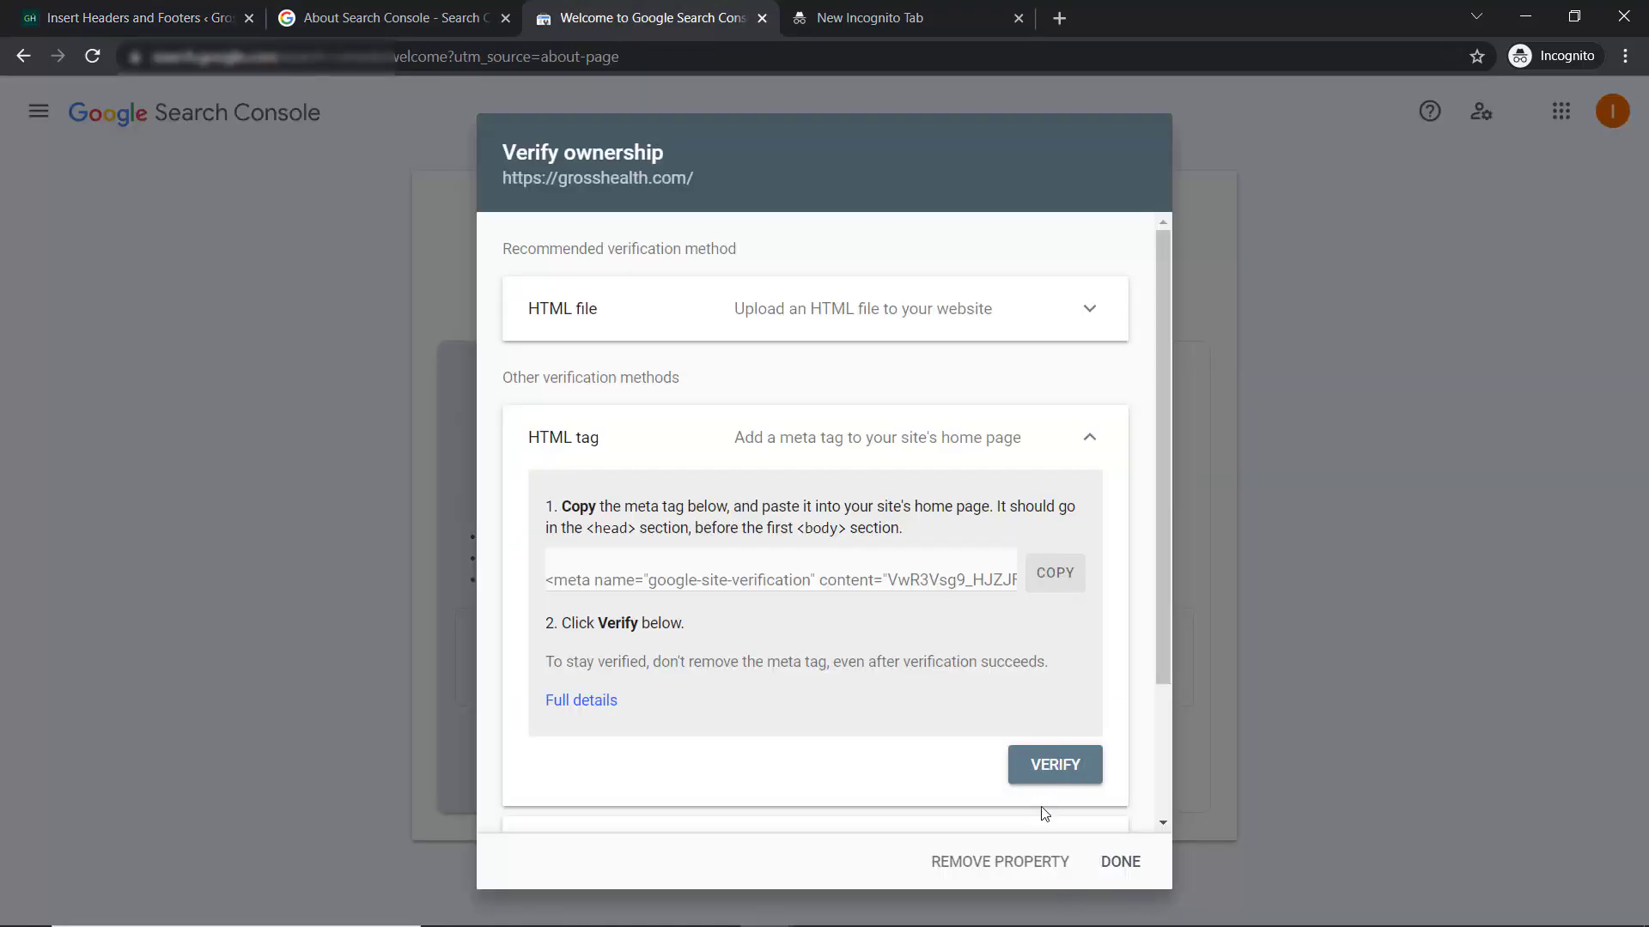
pyautogui.click(1058, 766)
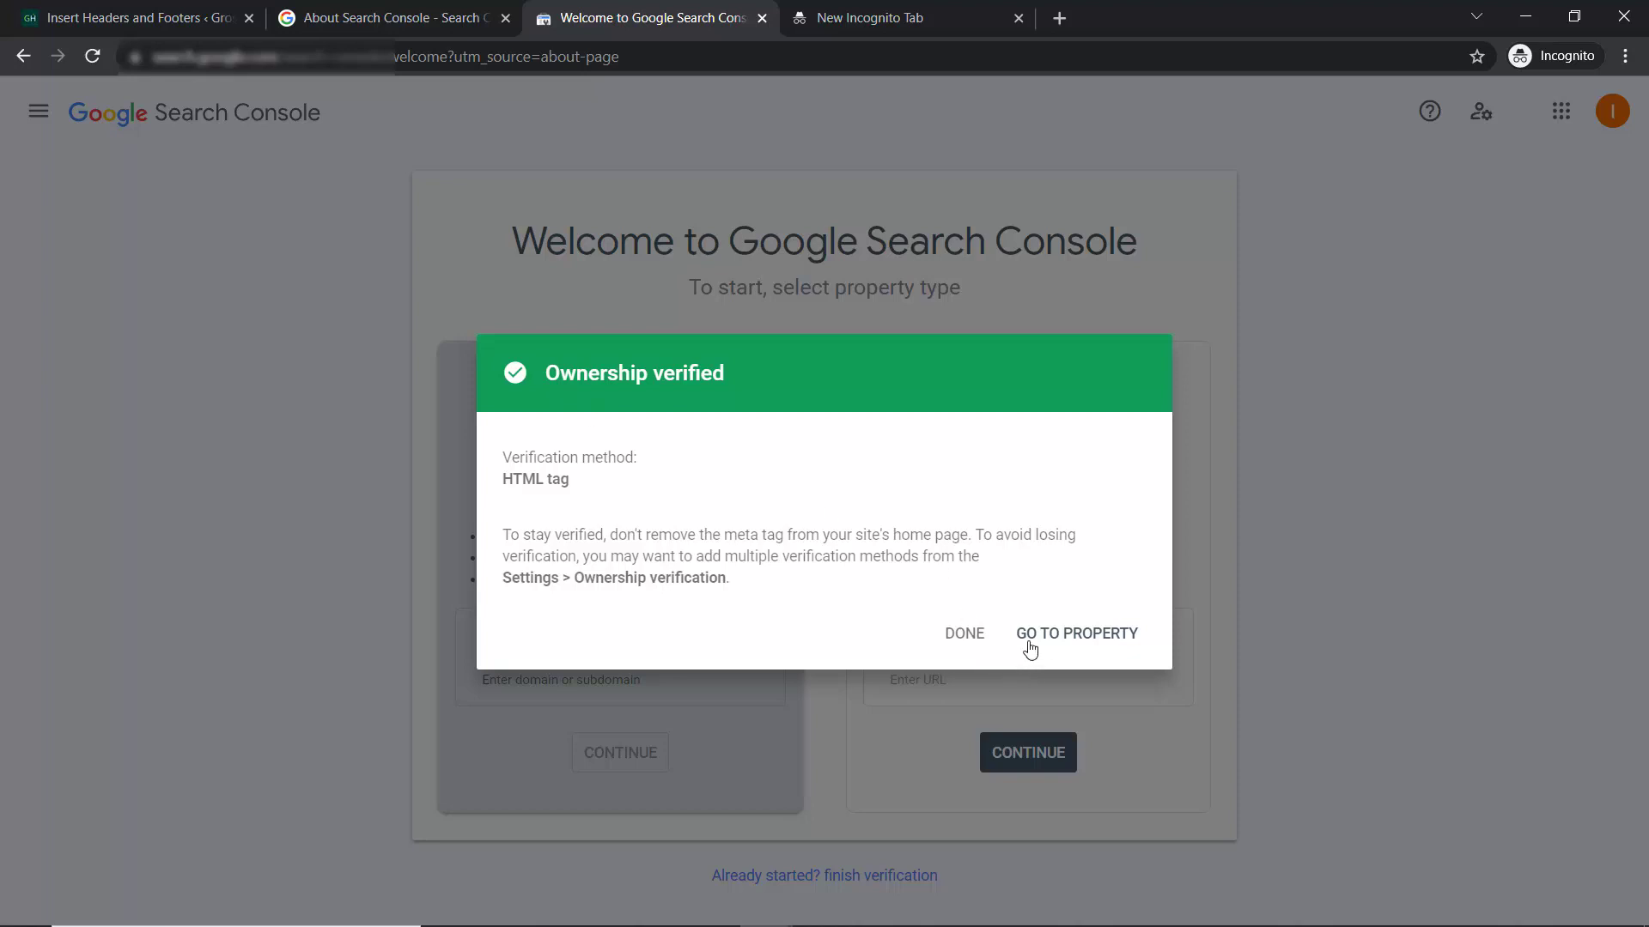
pyautogui.click(965, 635)
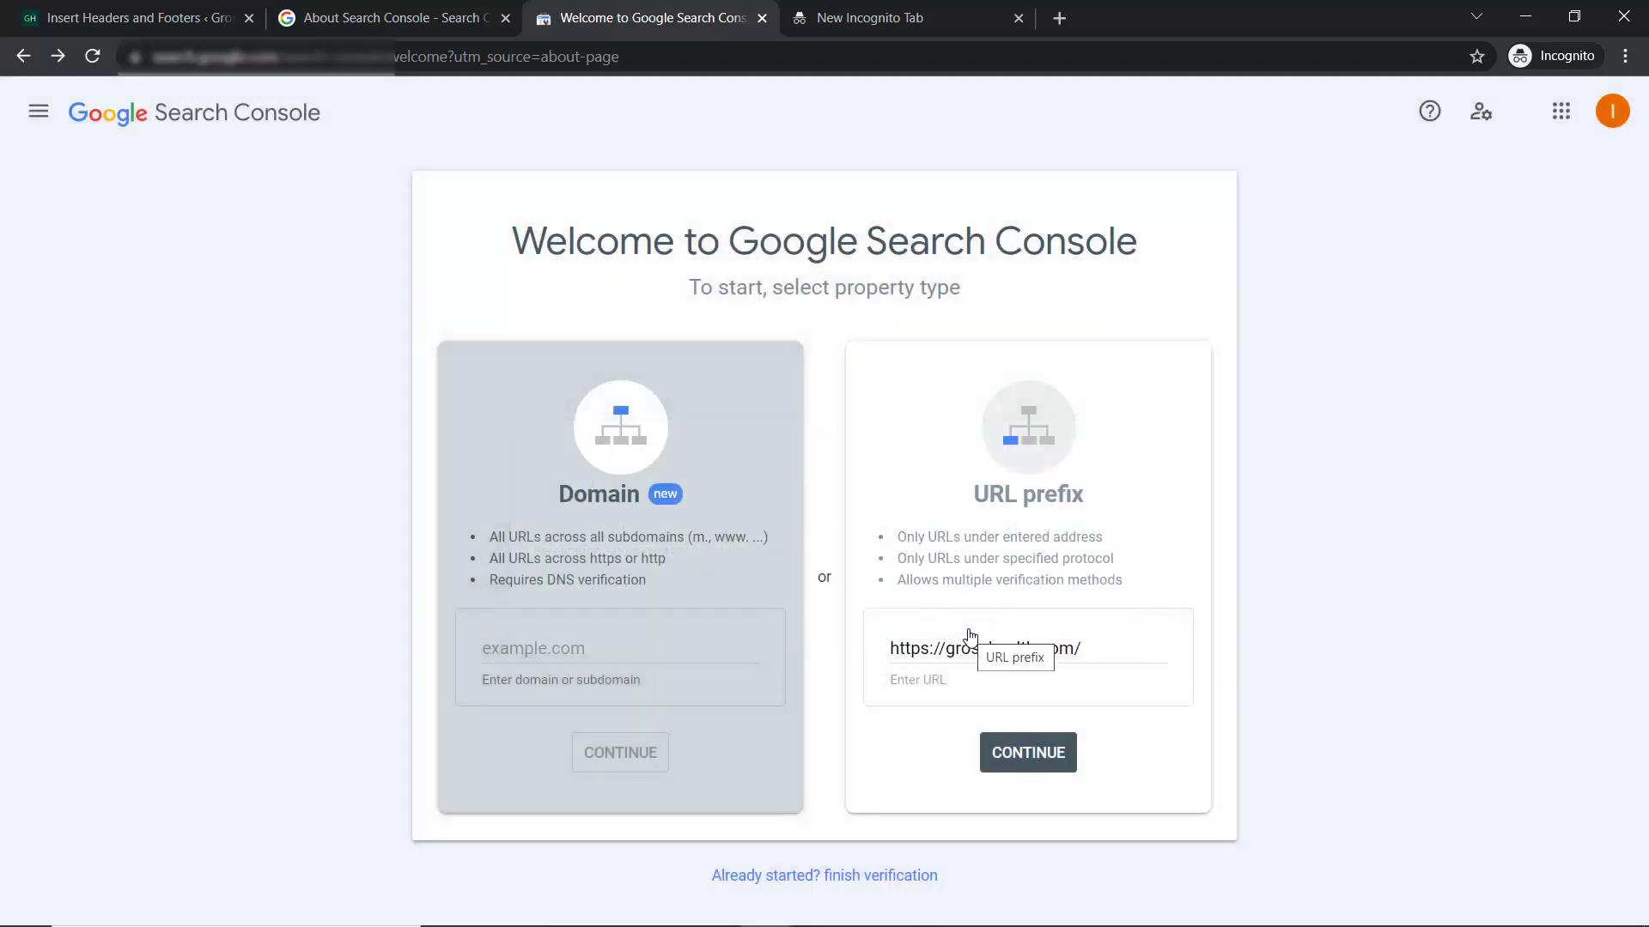
pyautogui.click(1020, 757)
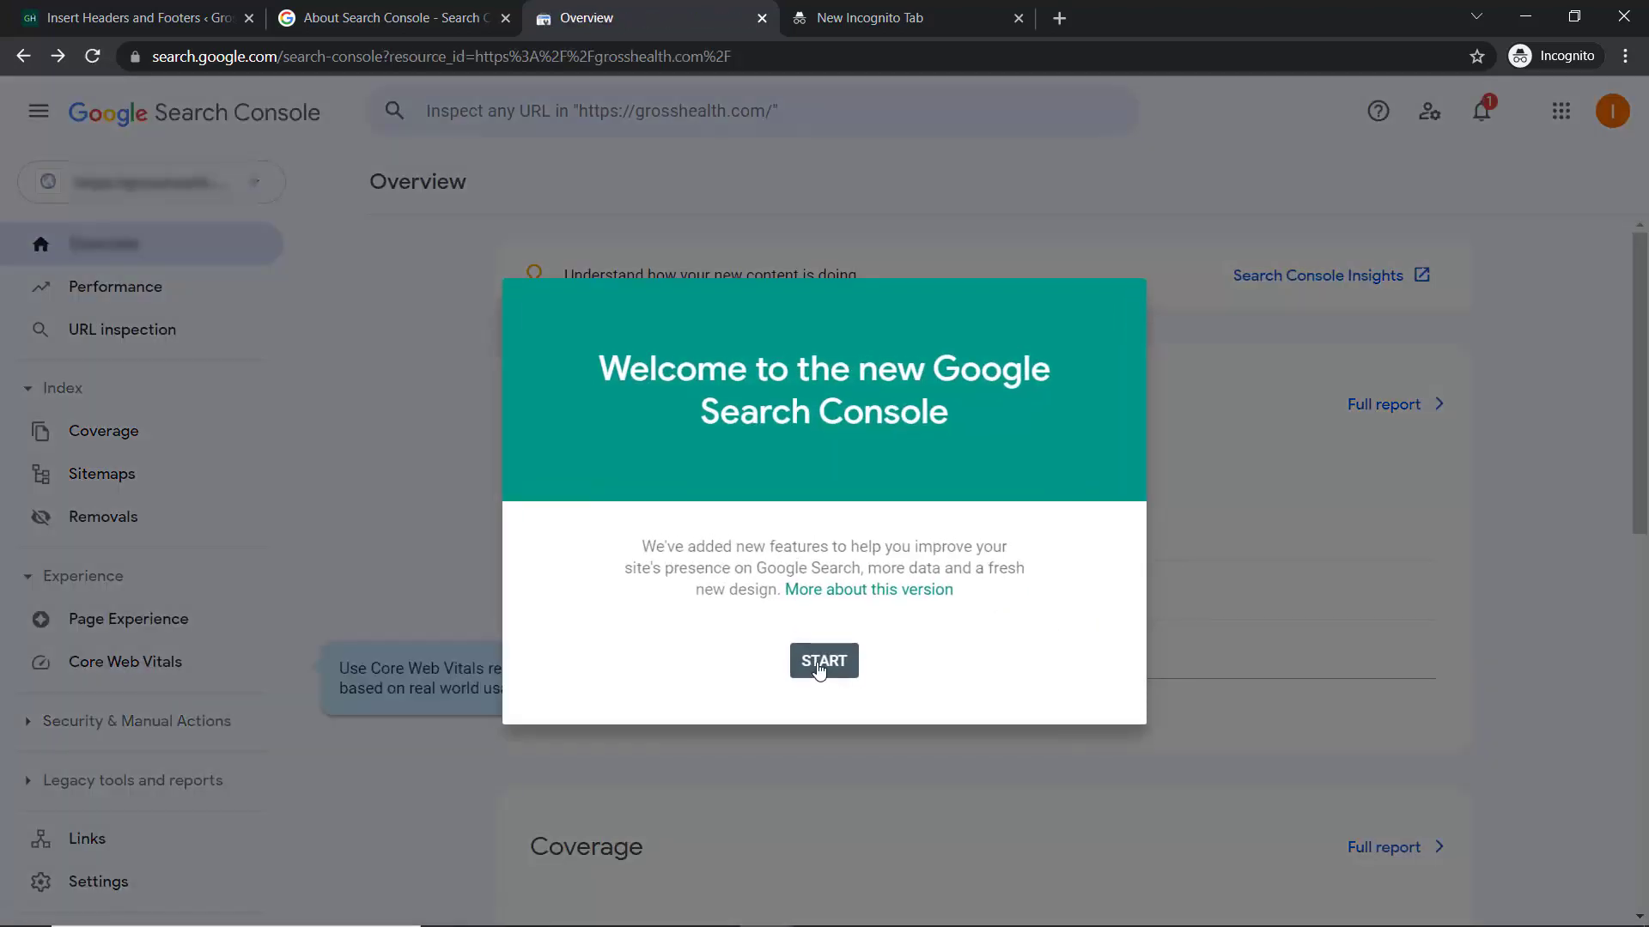
# - Dismiss the Search Console welcome message, the Core Web Vitals tip and the Overview introduction
pyautogui.click(819, 670)
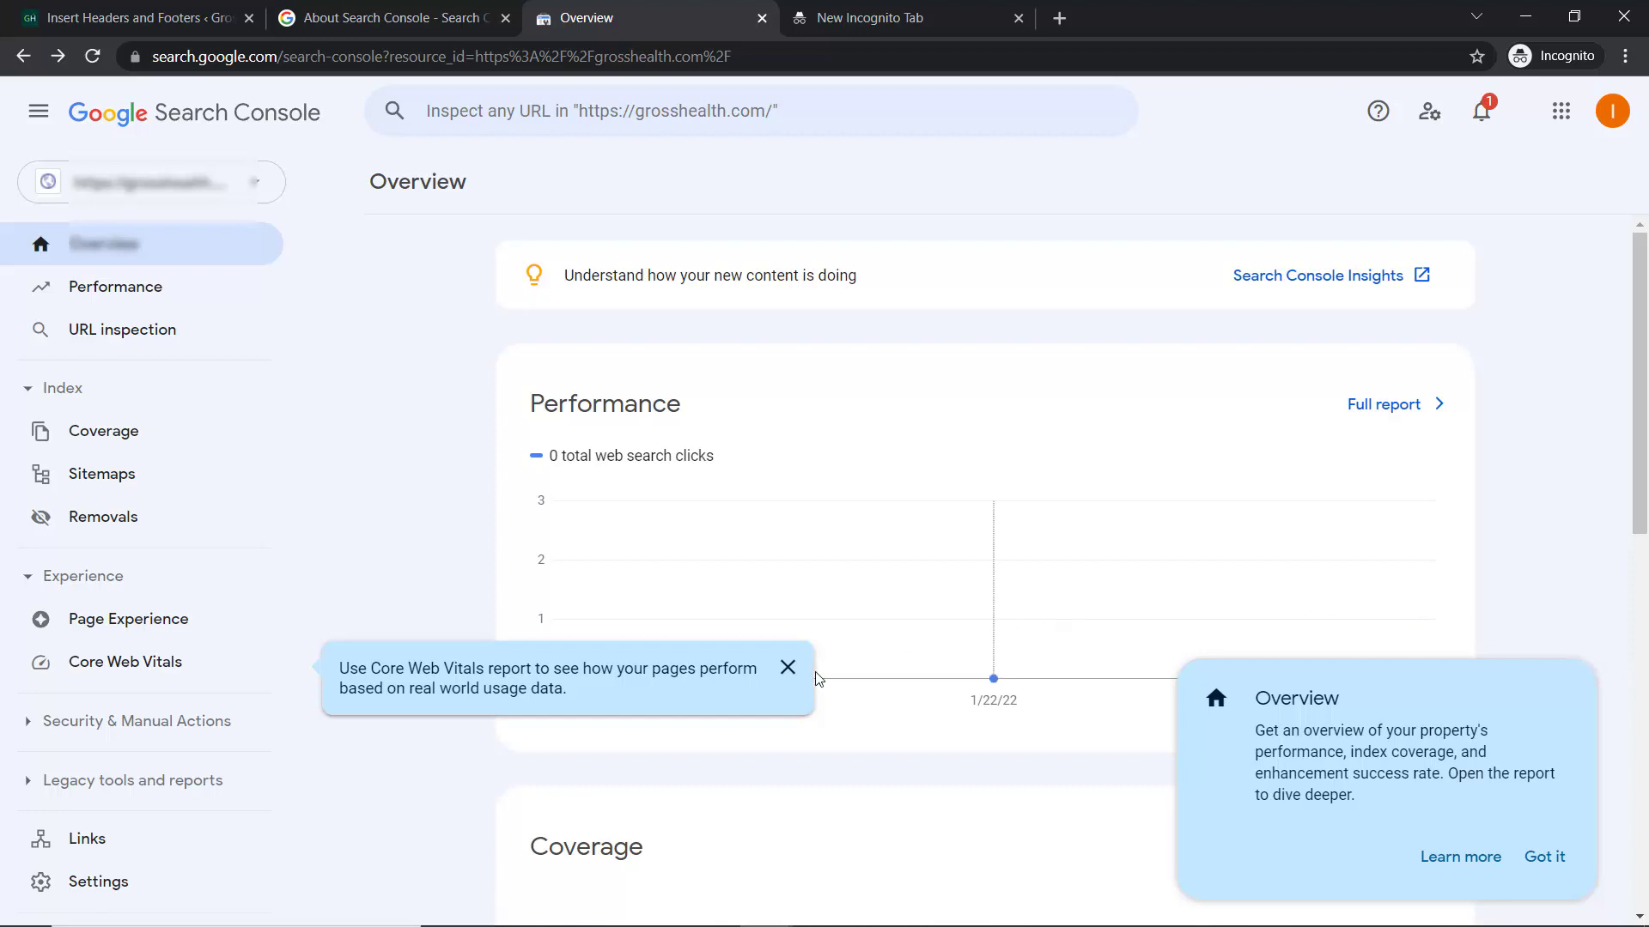
pyautogui.click(788, 668)
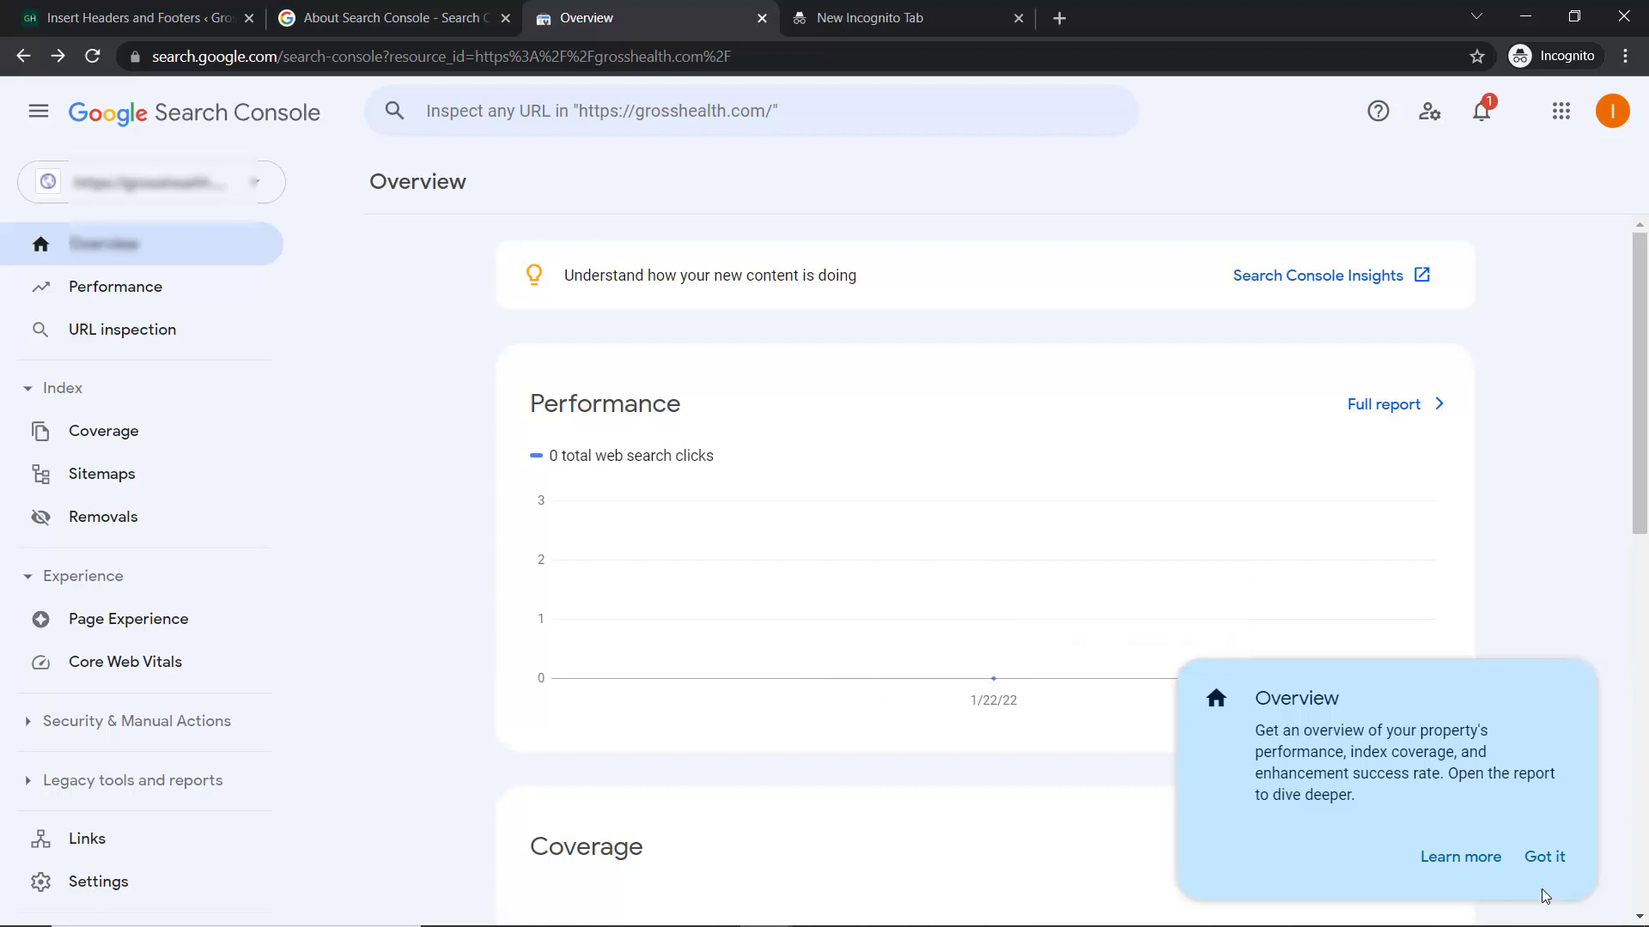
pyautogui.click(1544, 855)
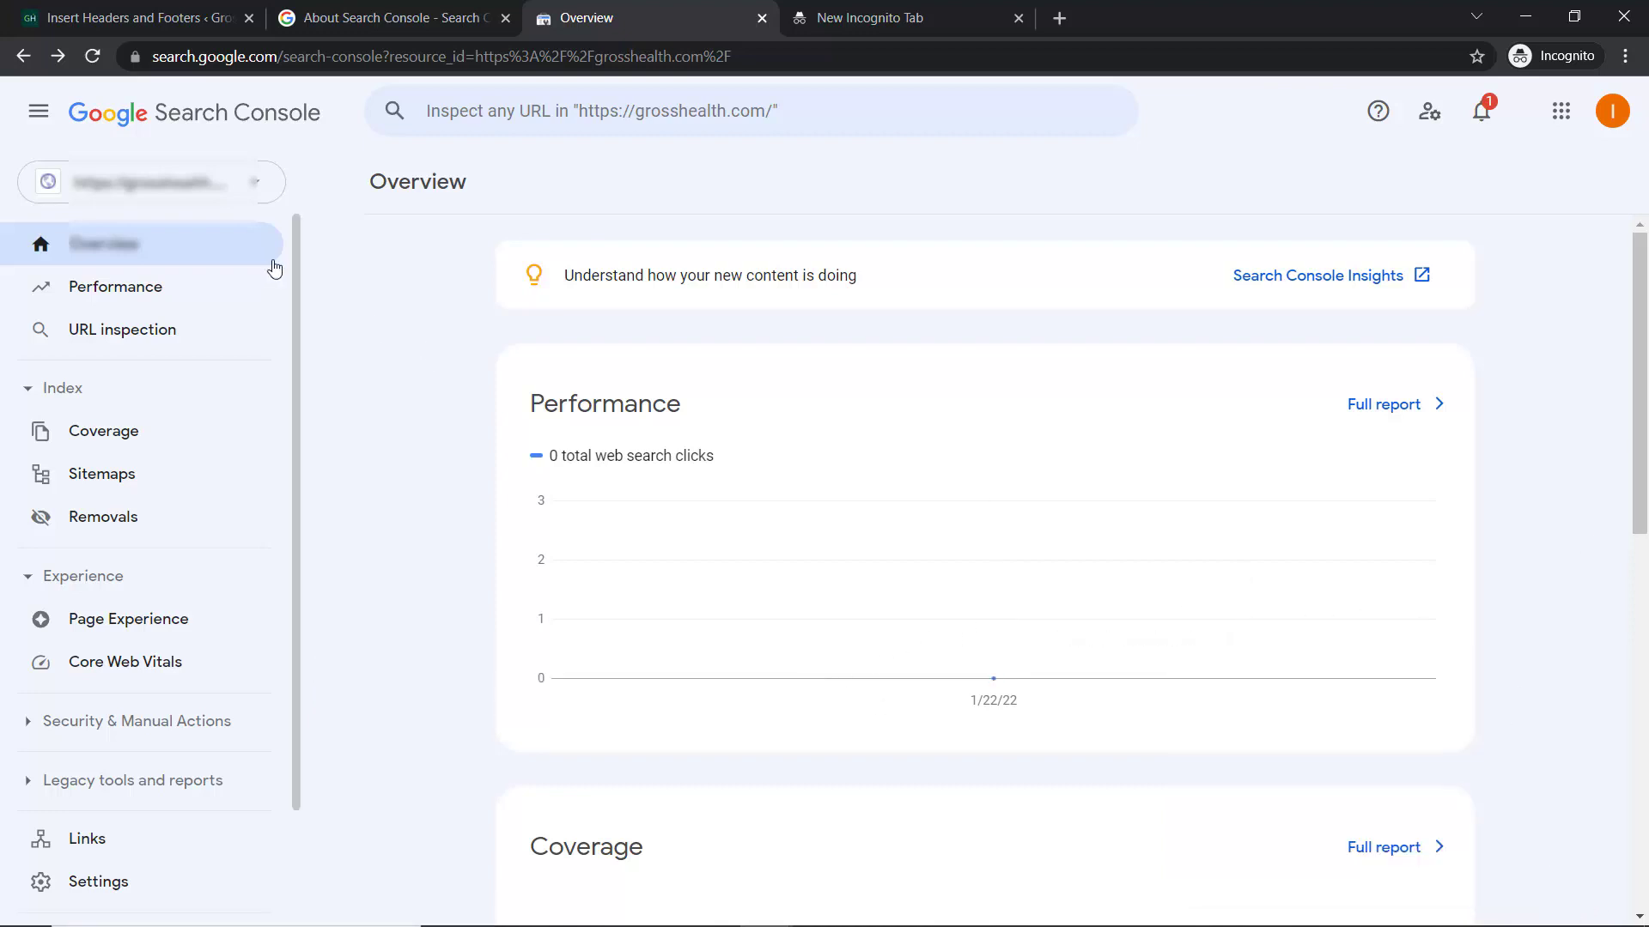
# - View the property type options for adding another property from the property selector, and cancel without adding one
pyautogui.click(51, 182)
pyautogui.click(340, 181)
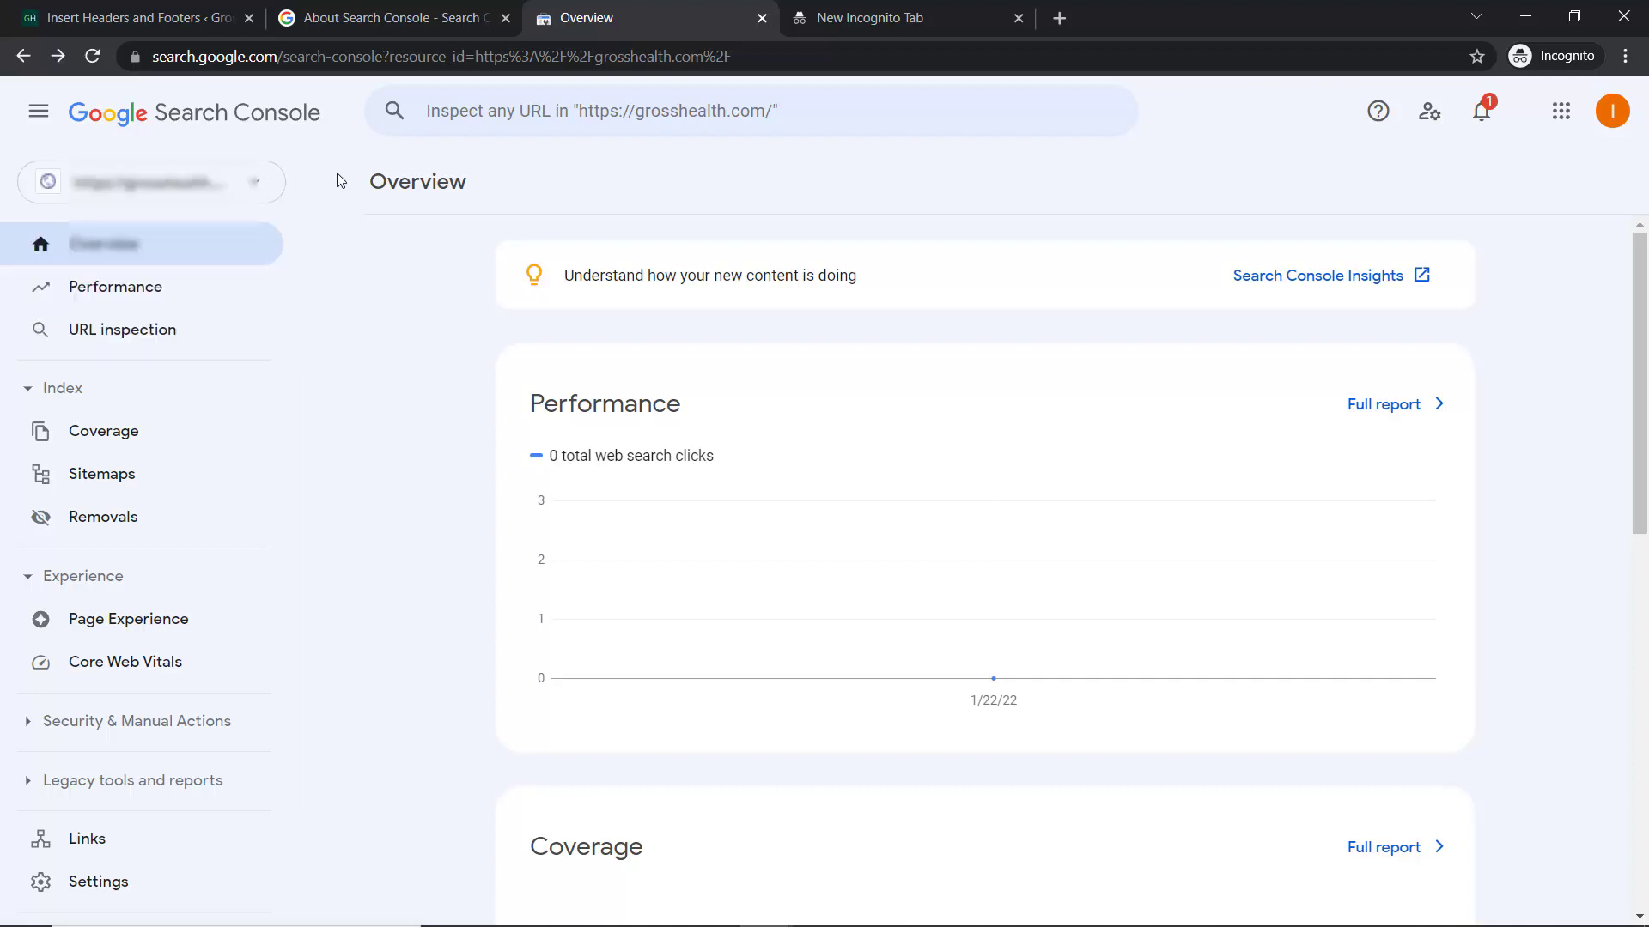
pyautogui.click(250, 183)
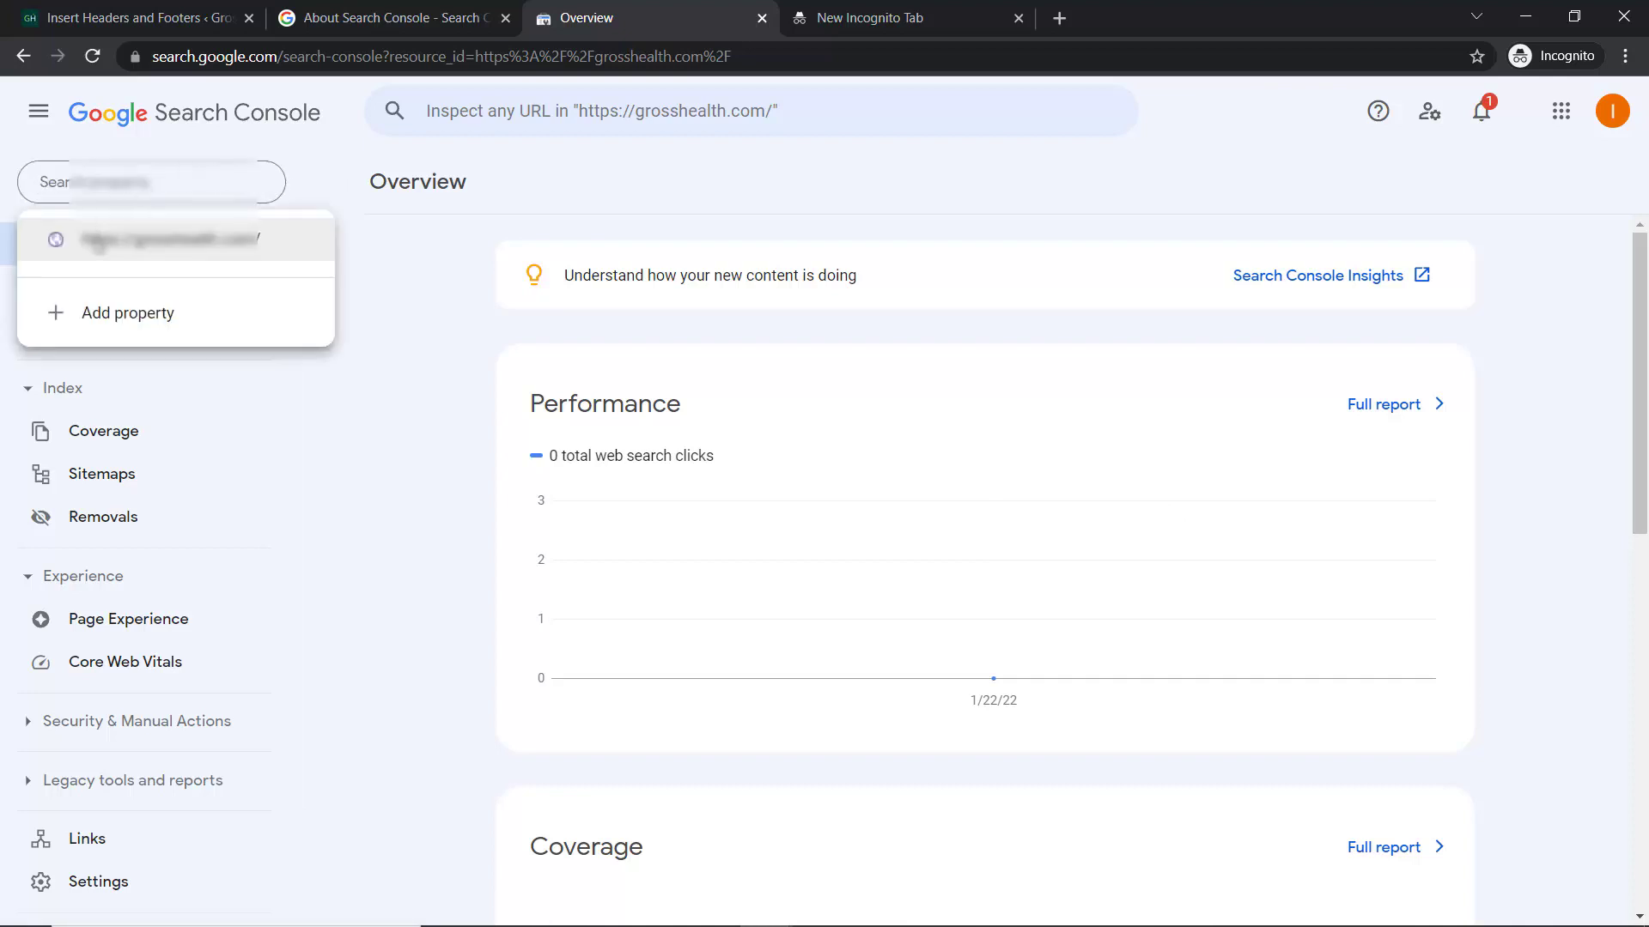
pyautogui.click(110, 316)
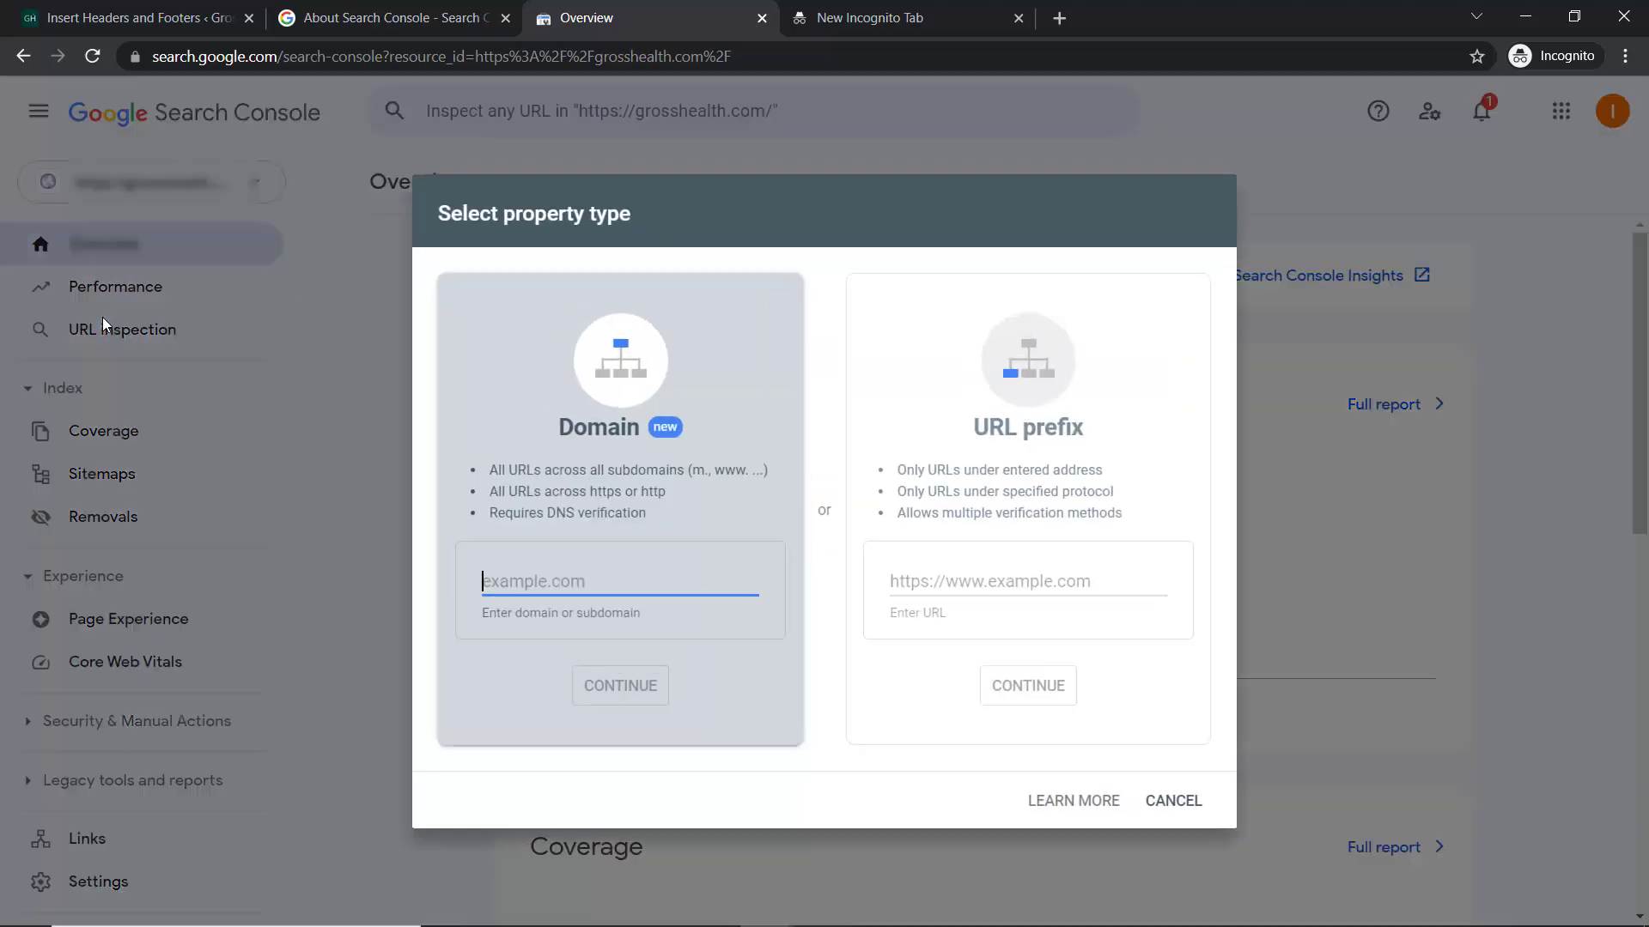
pyautogui.click(955, 582)
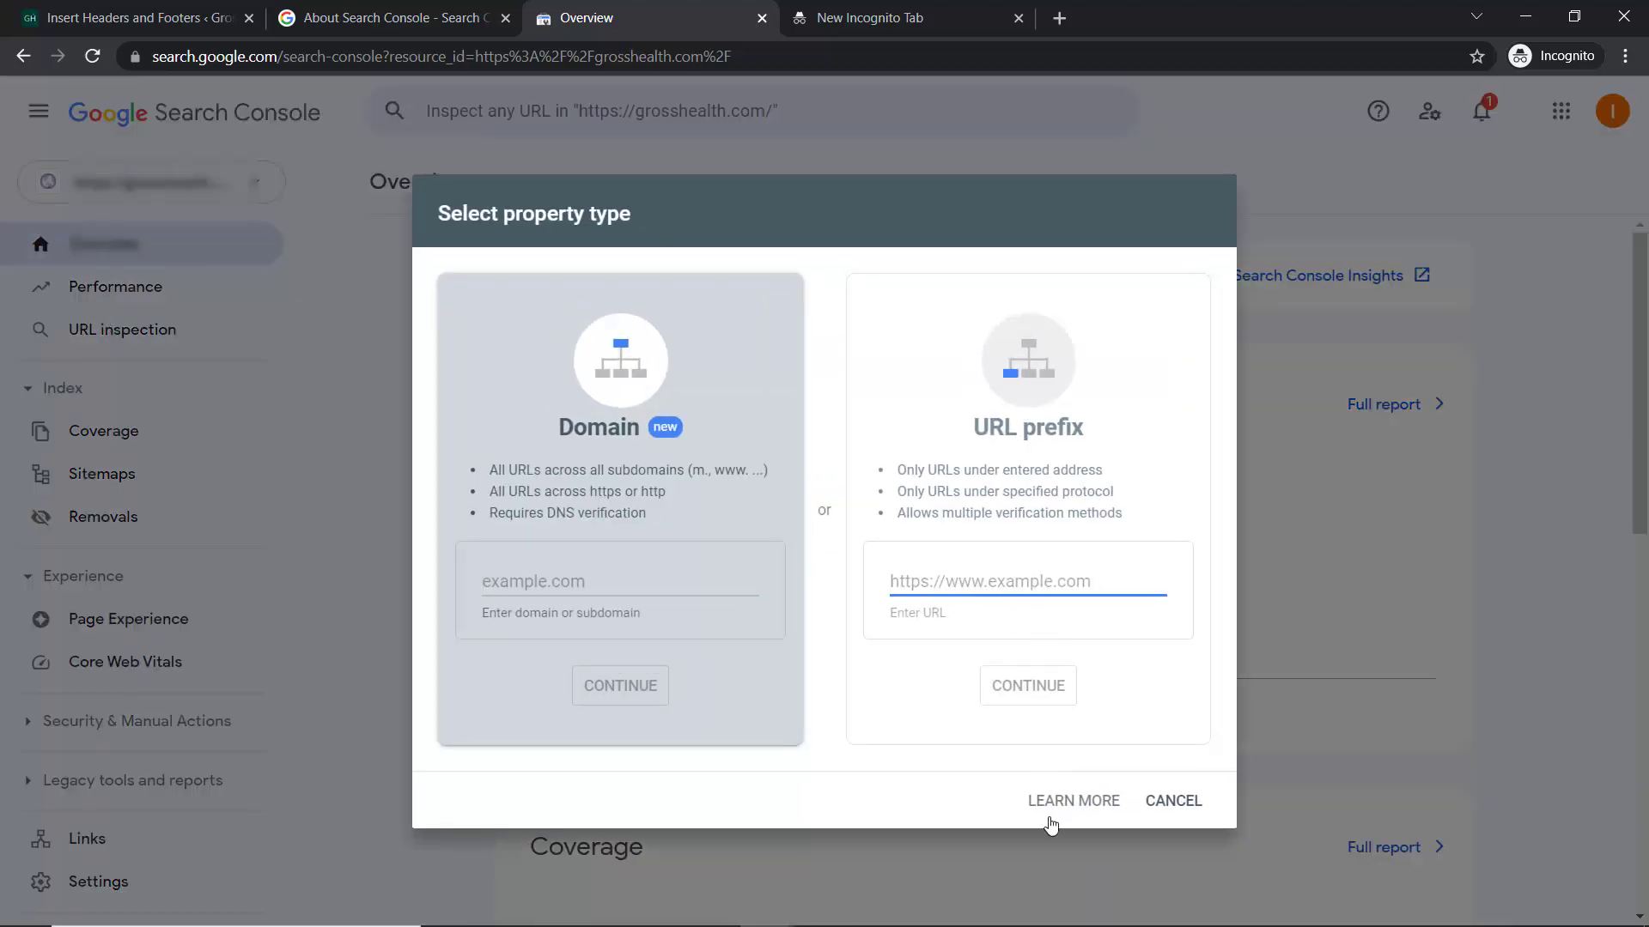
pyautogui.click(1173, 802)
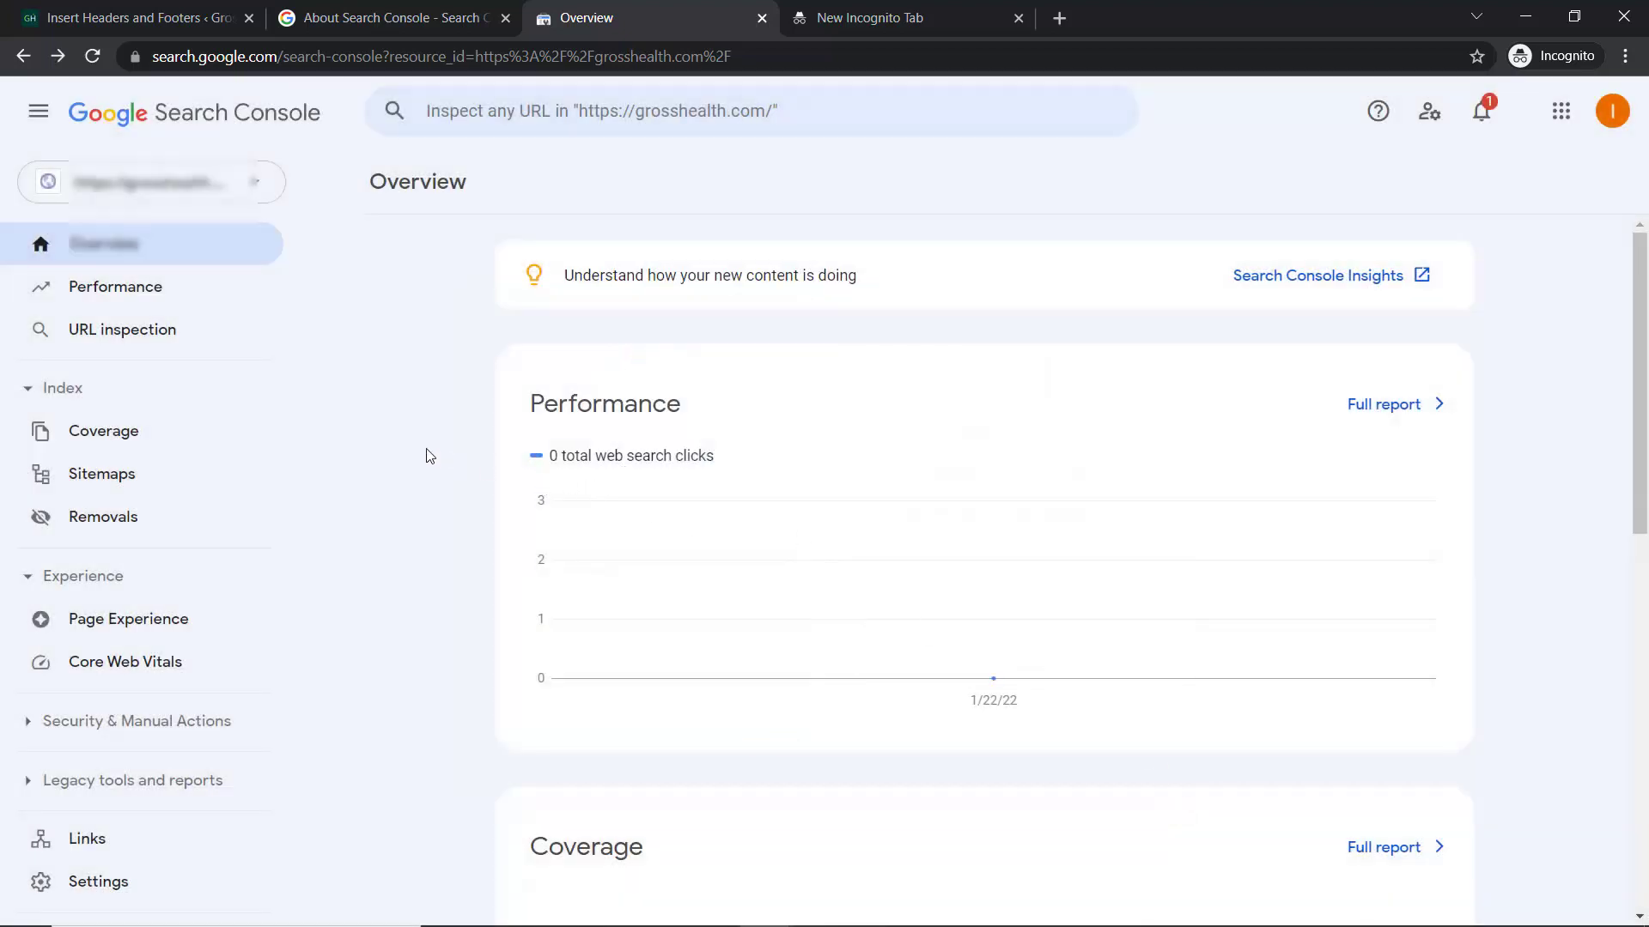
# - Examine the Performance, Coverage, Experience and Enhancements sections of the property's Overview
pyautogui.scroll(-3, 407, 434)
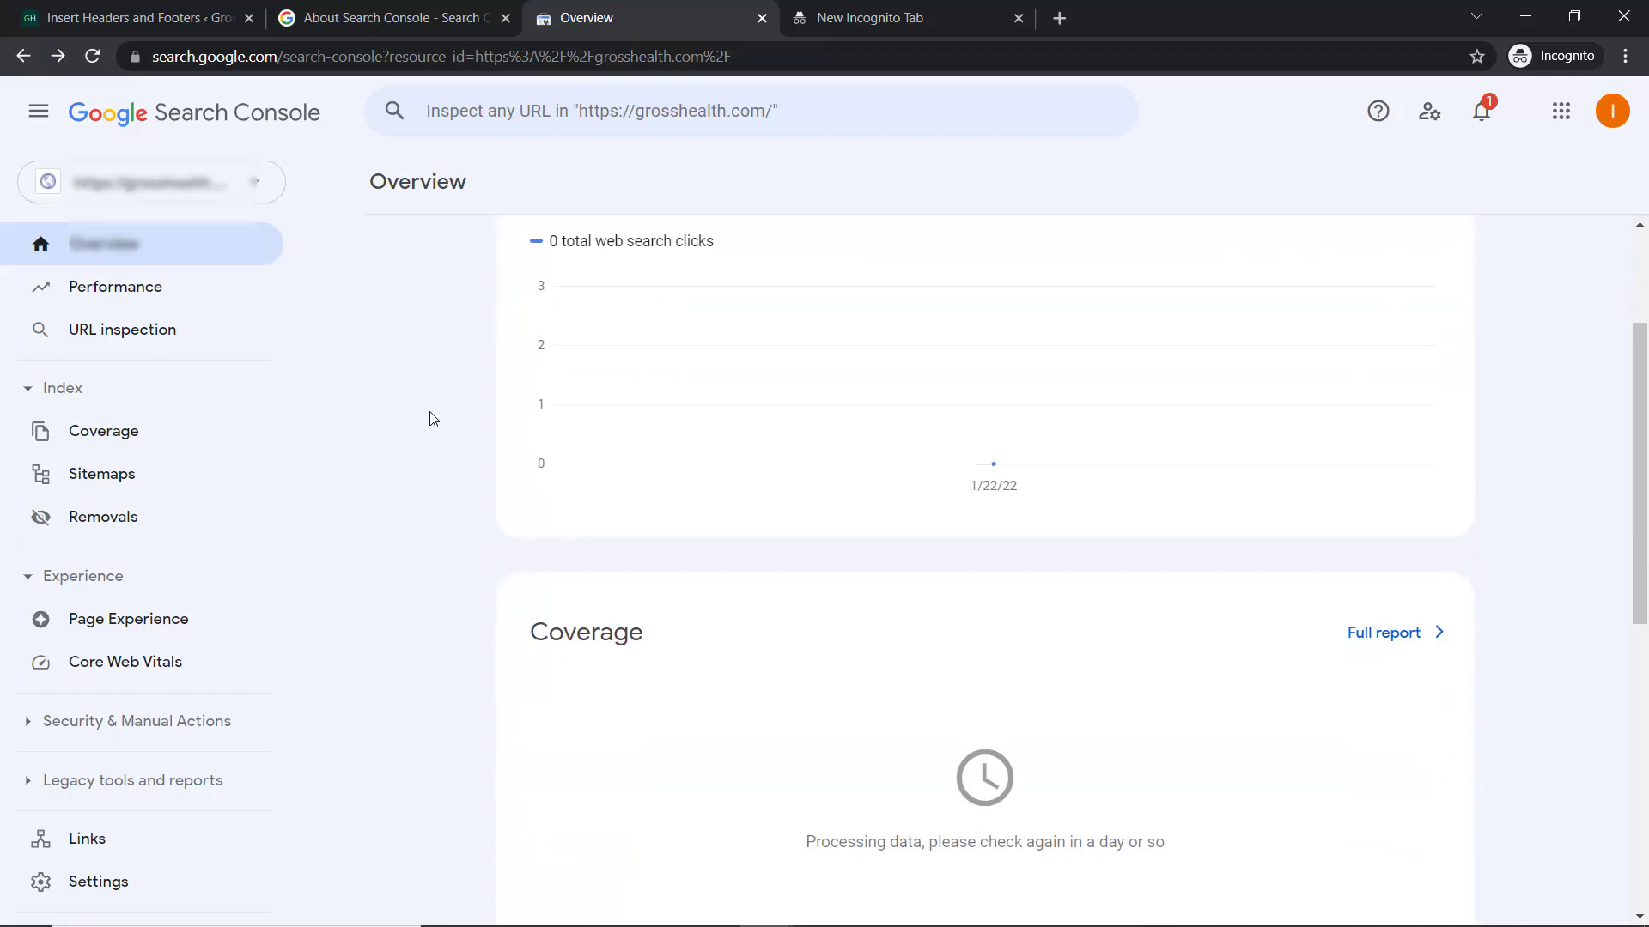
pyautogui.scroll(3, 489, 440)
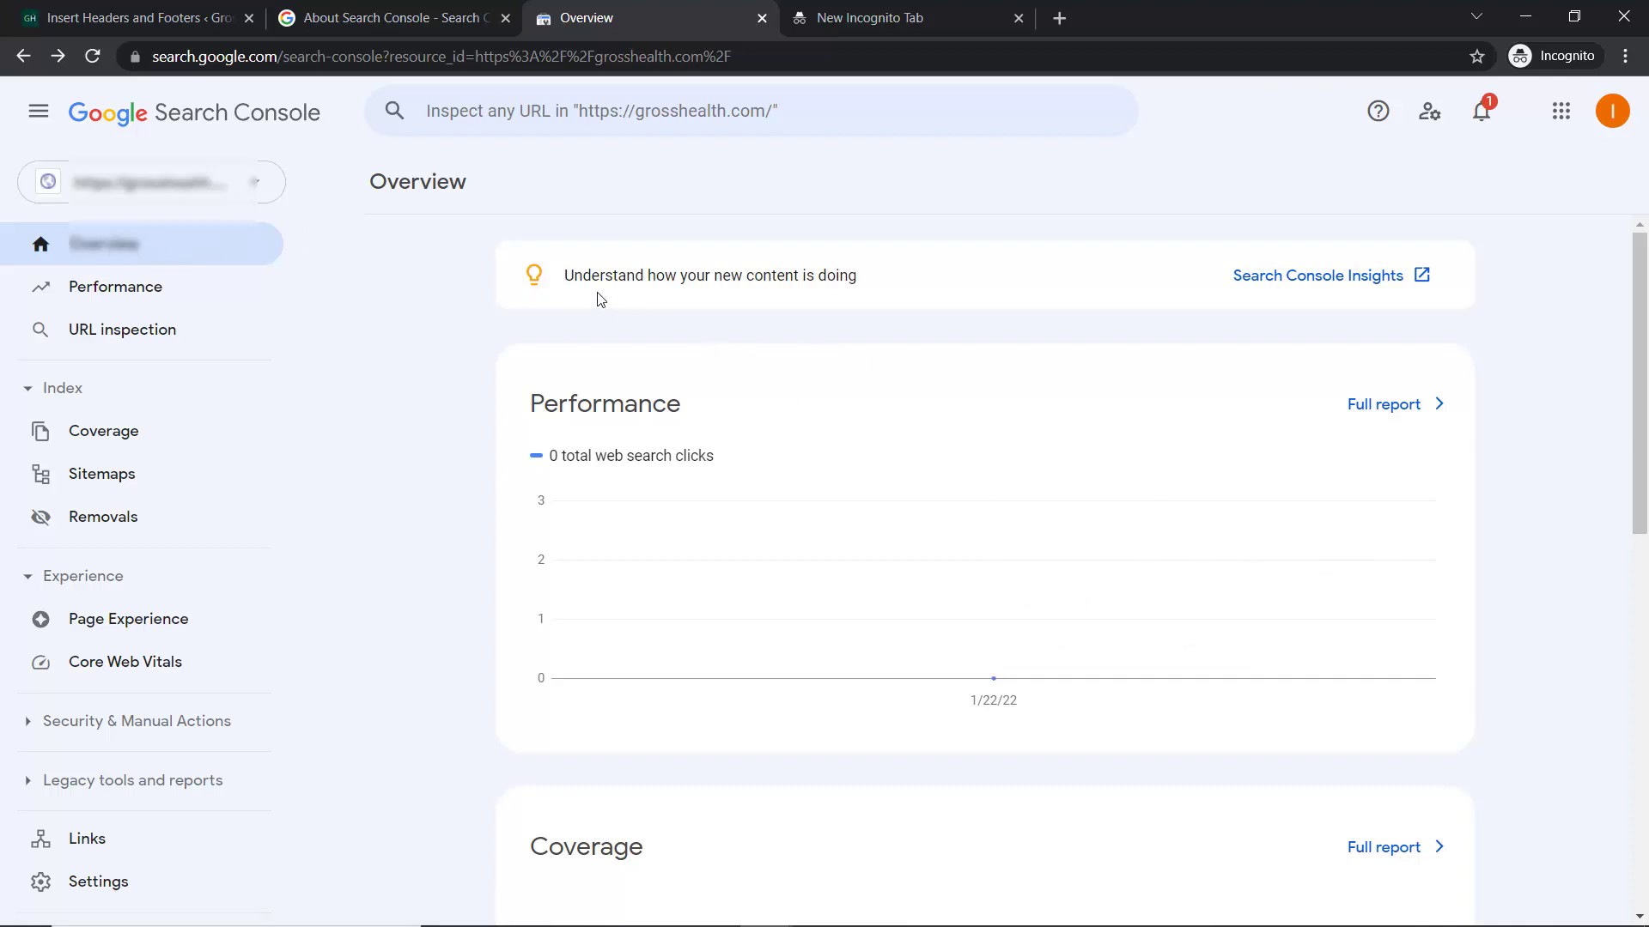
pyautogui.scroll(-3, 1073, 504)
pyautogui.scroll(3, 1074, 502)
pyautogui.scroll(-8, 680, 707)
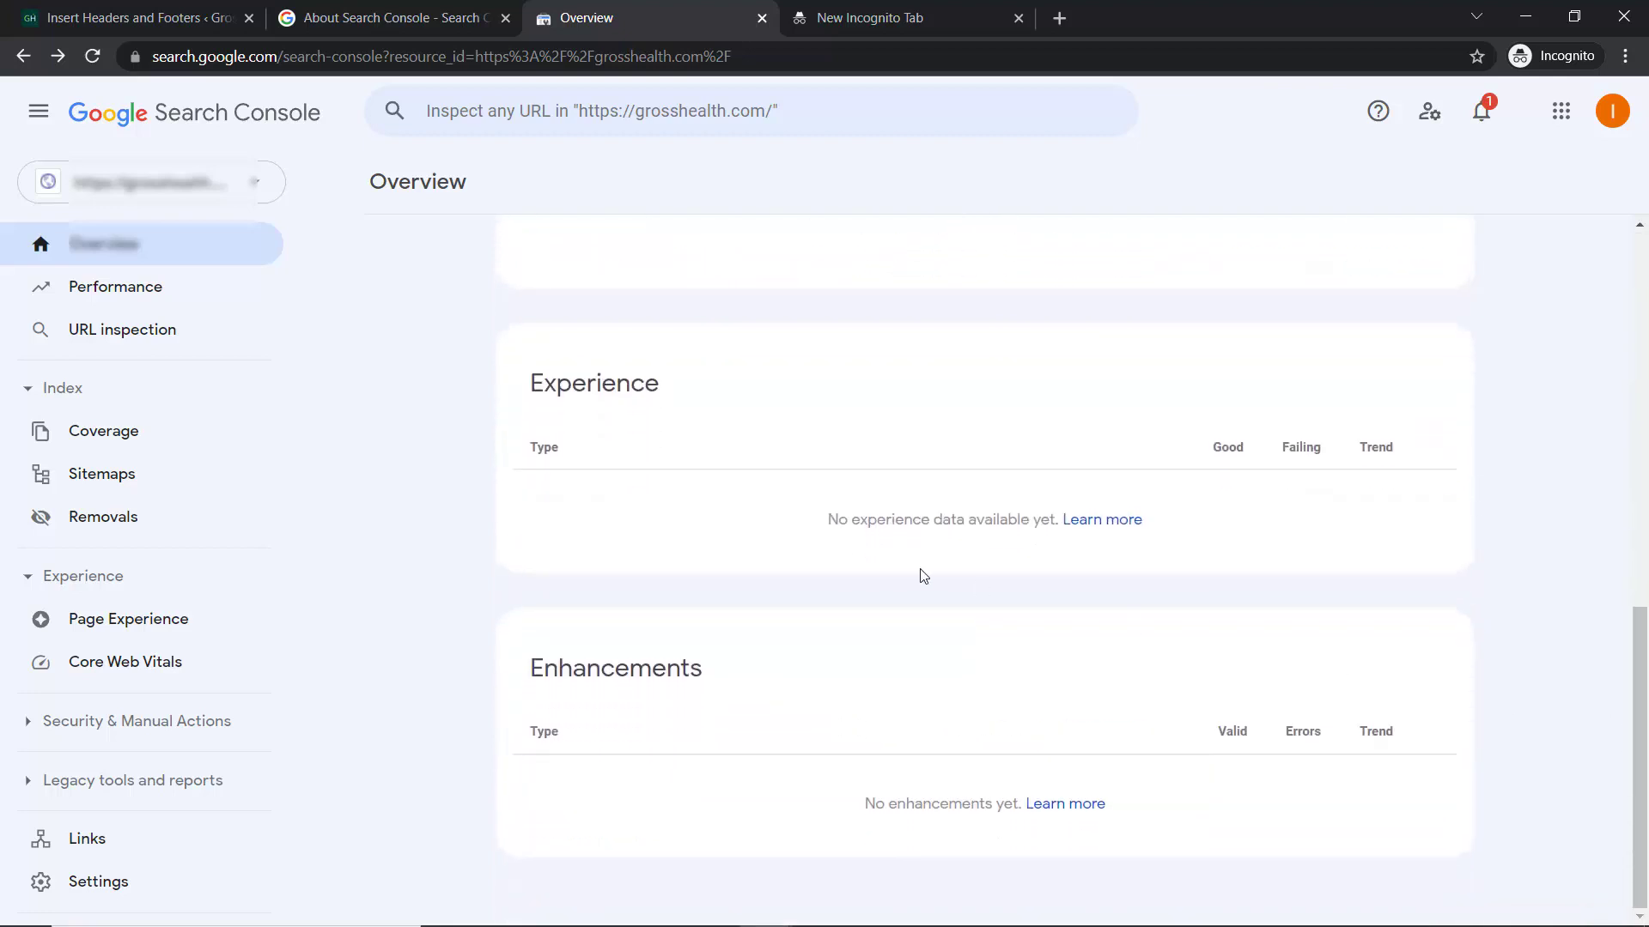
pyautogui.scroll(4, 772, 500)
pyautogui.scroll(5, 773, 500)
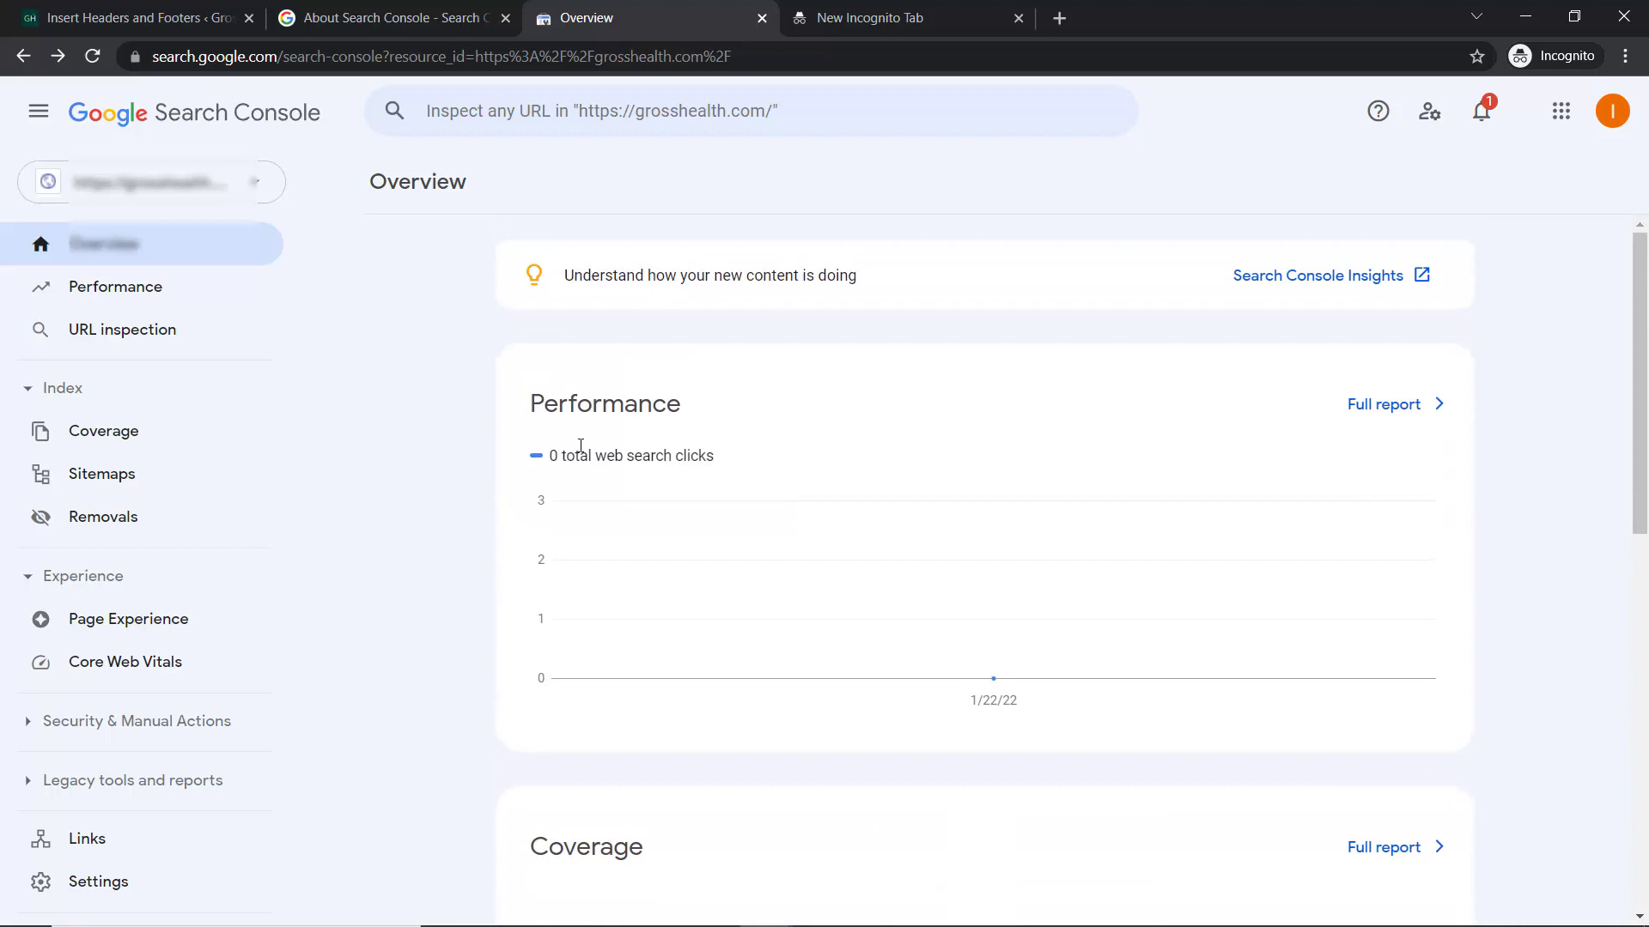
# - Examine the Performance report and its breakdowns by queries, pages, countries, devices, search appearance and dates
pyautogui.click(114, 300)
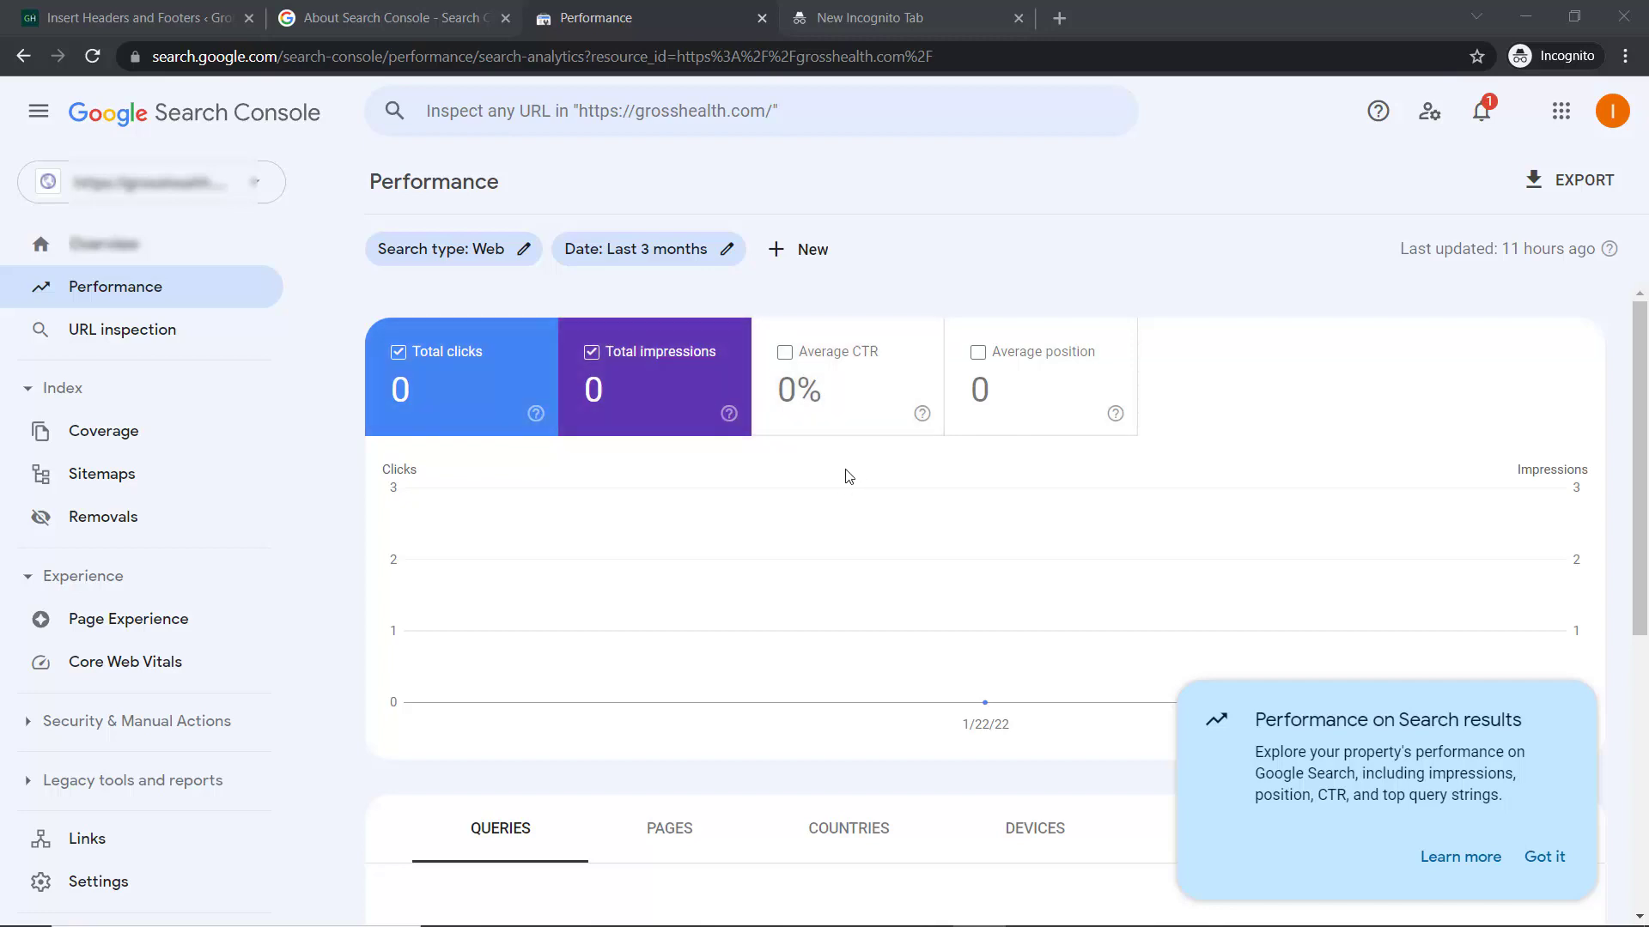
pyautogui.scroll(-5, 849, 477)
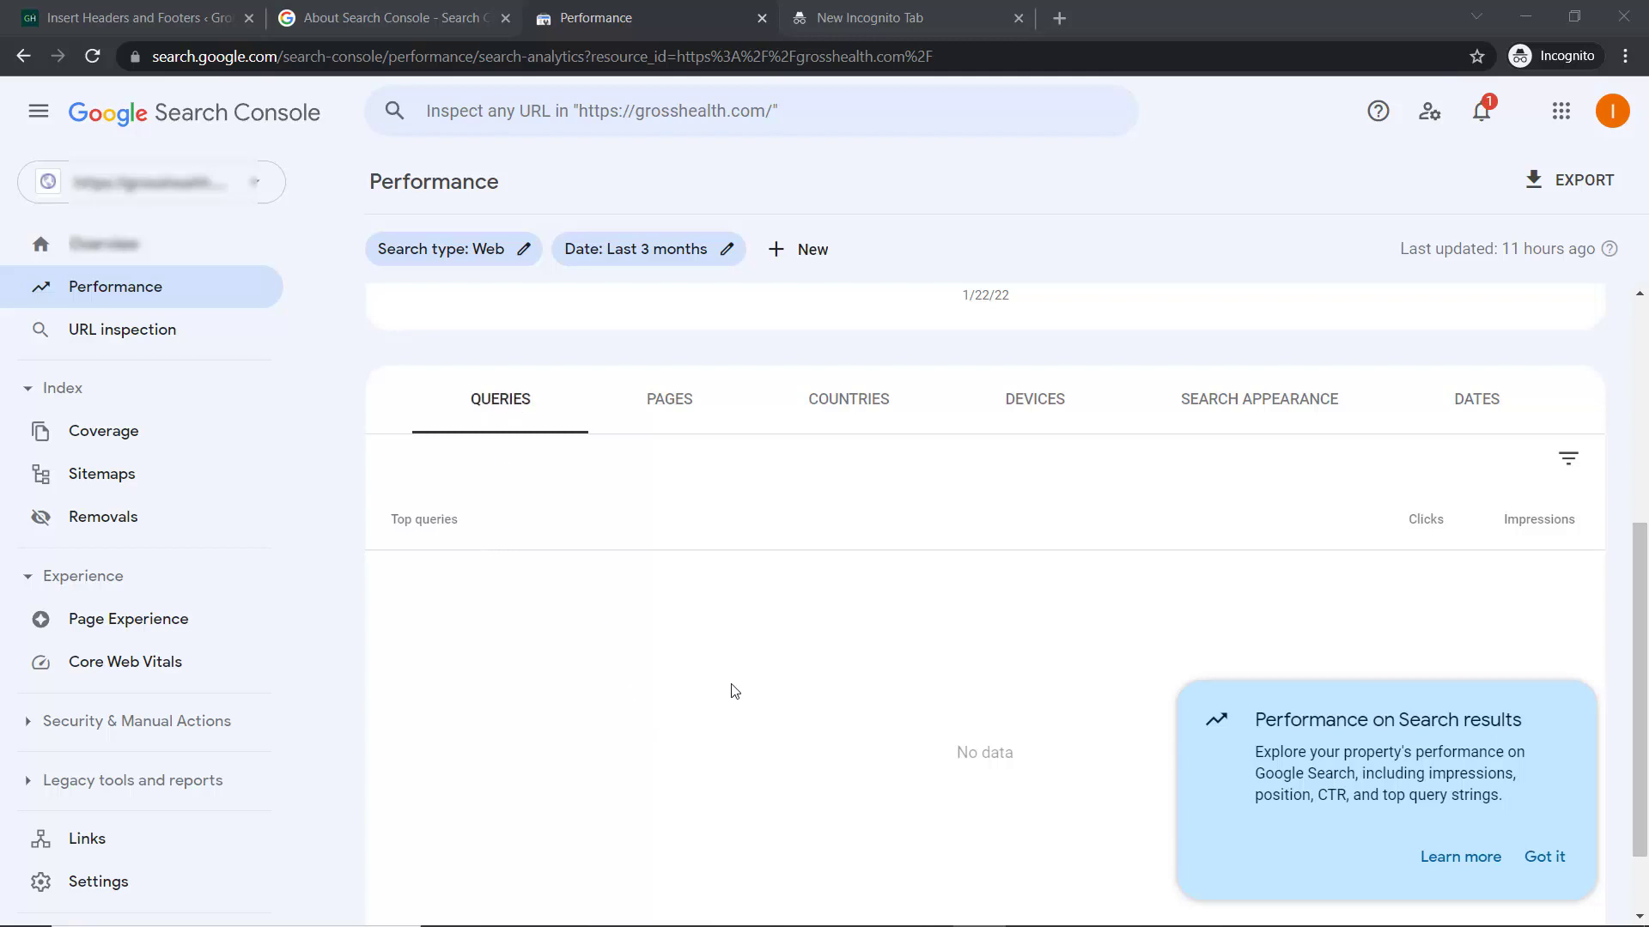
pyautogui.scroll(-1, 726, 669)
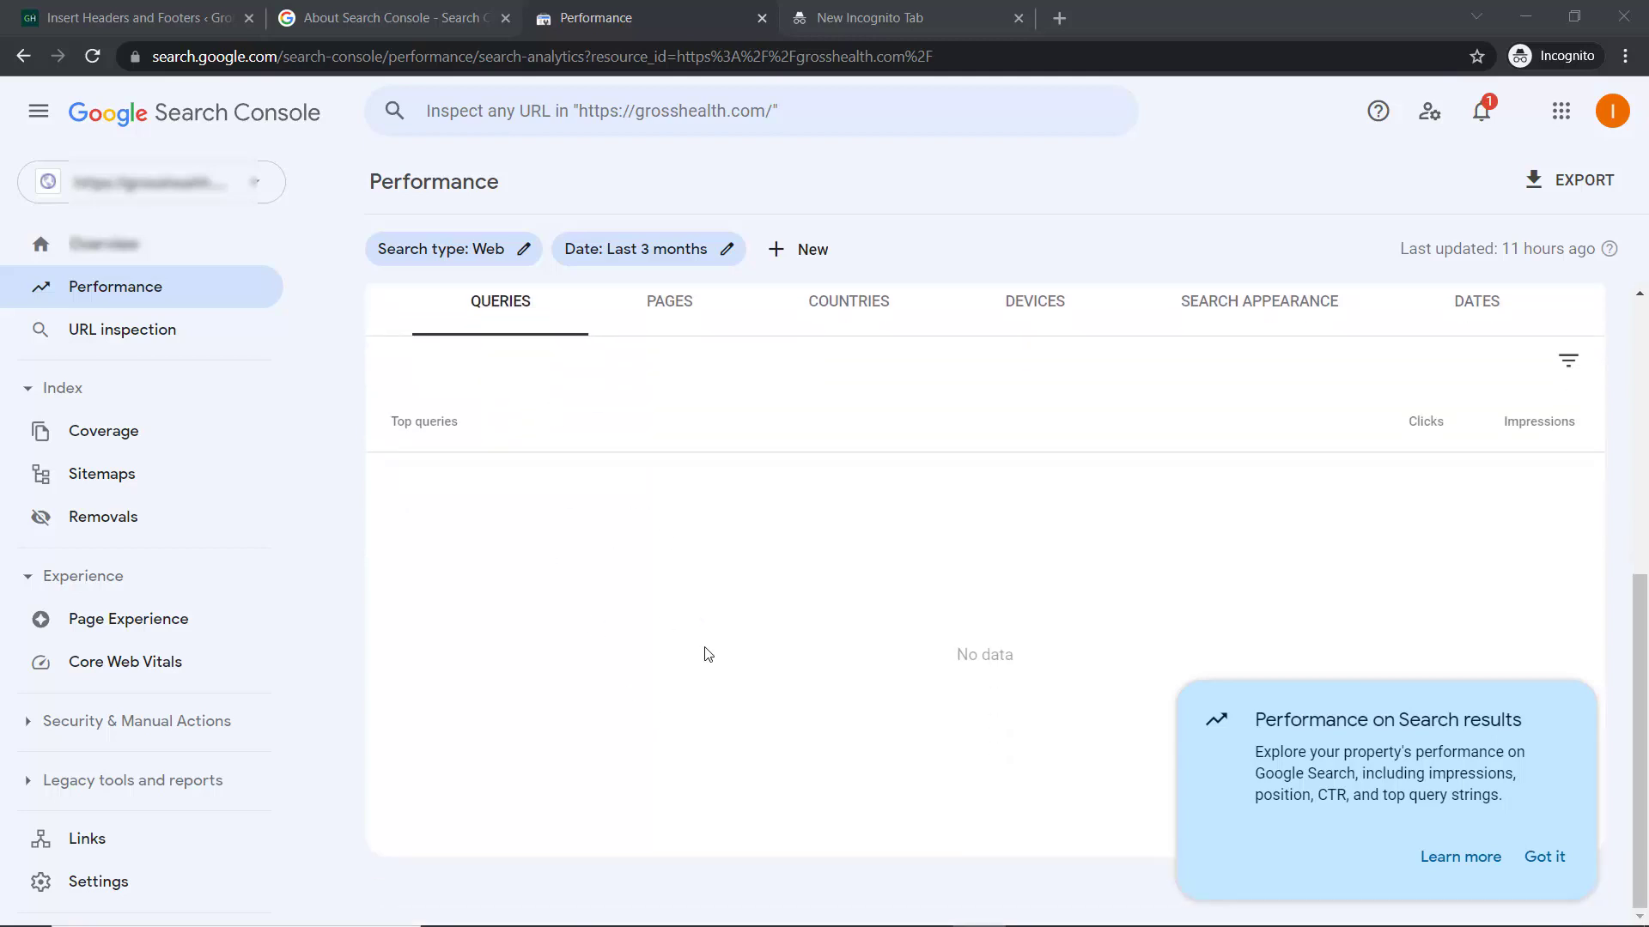
pyautogui.click(674, 316)
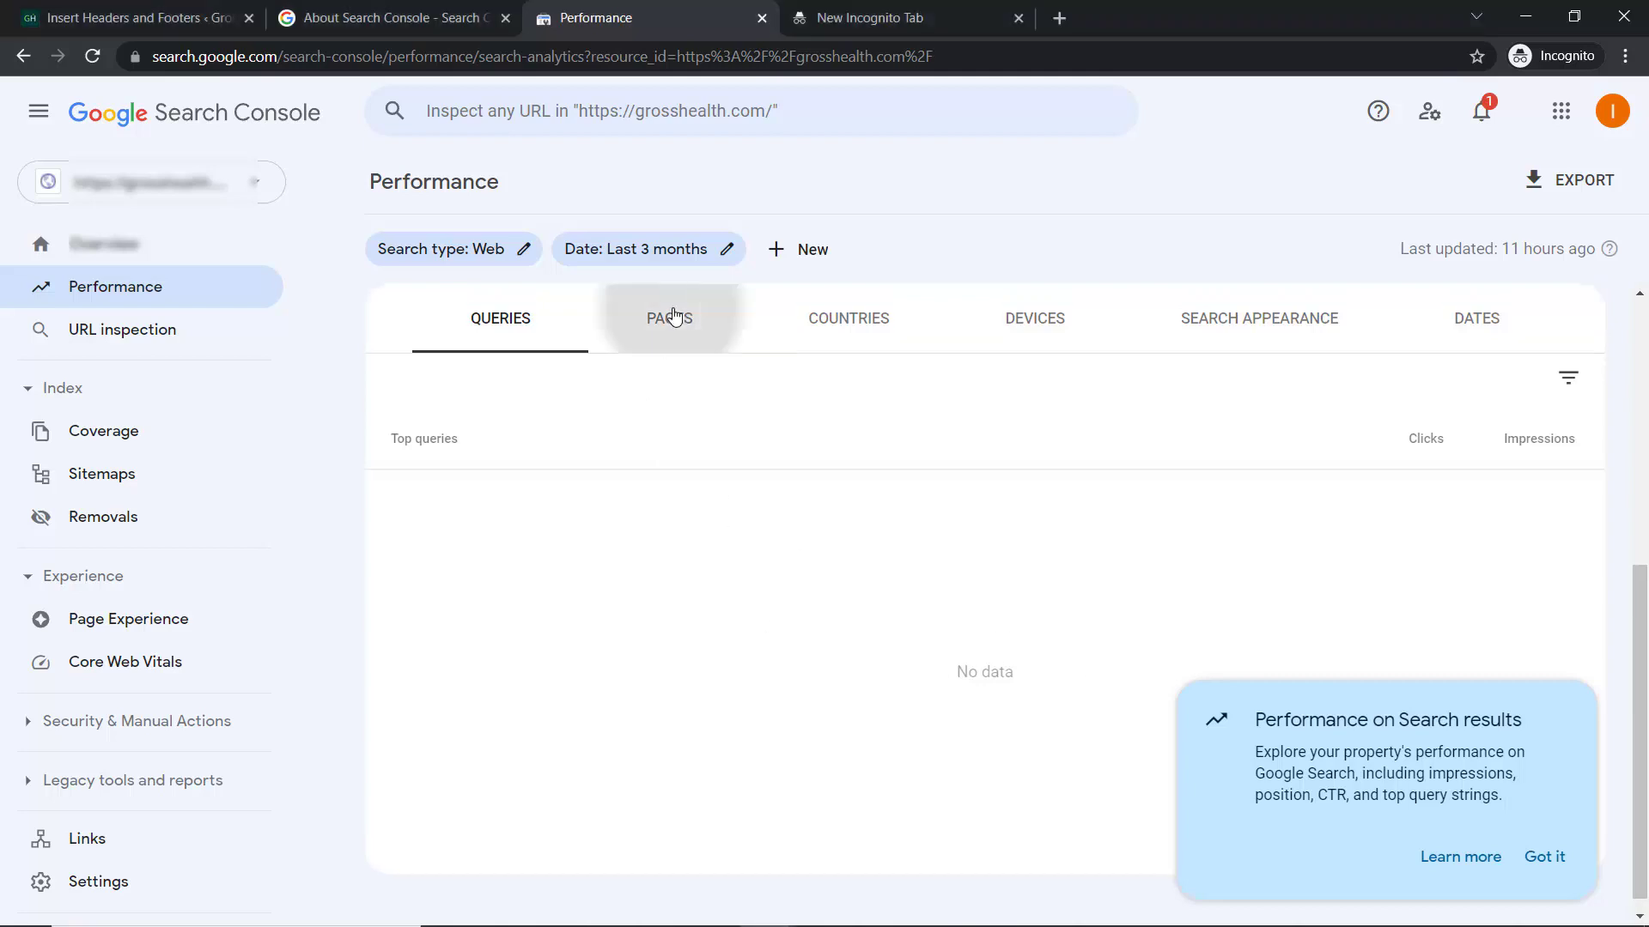
pyautogui.click(854, 316)
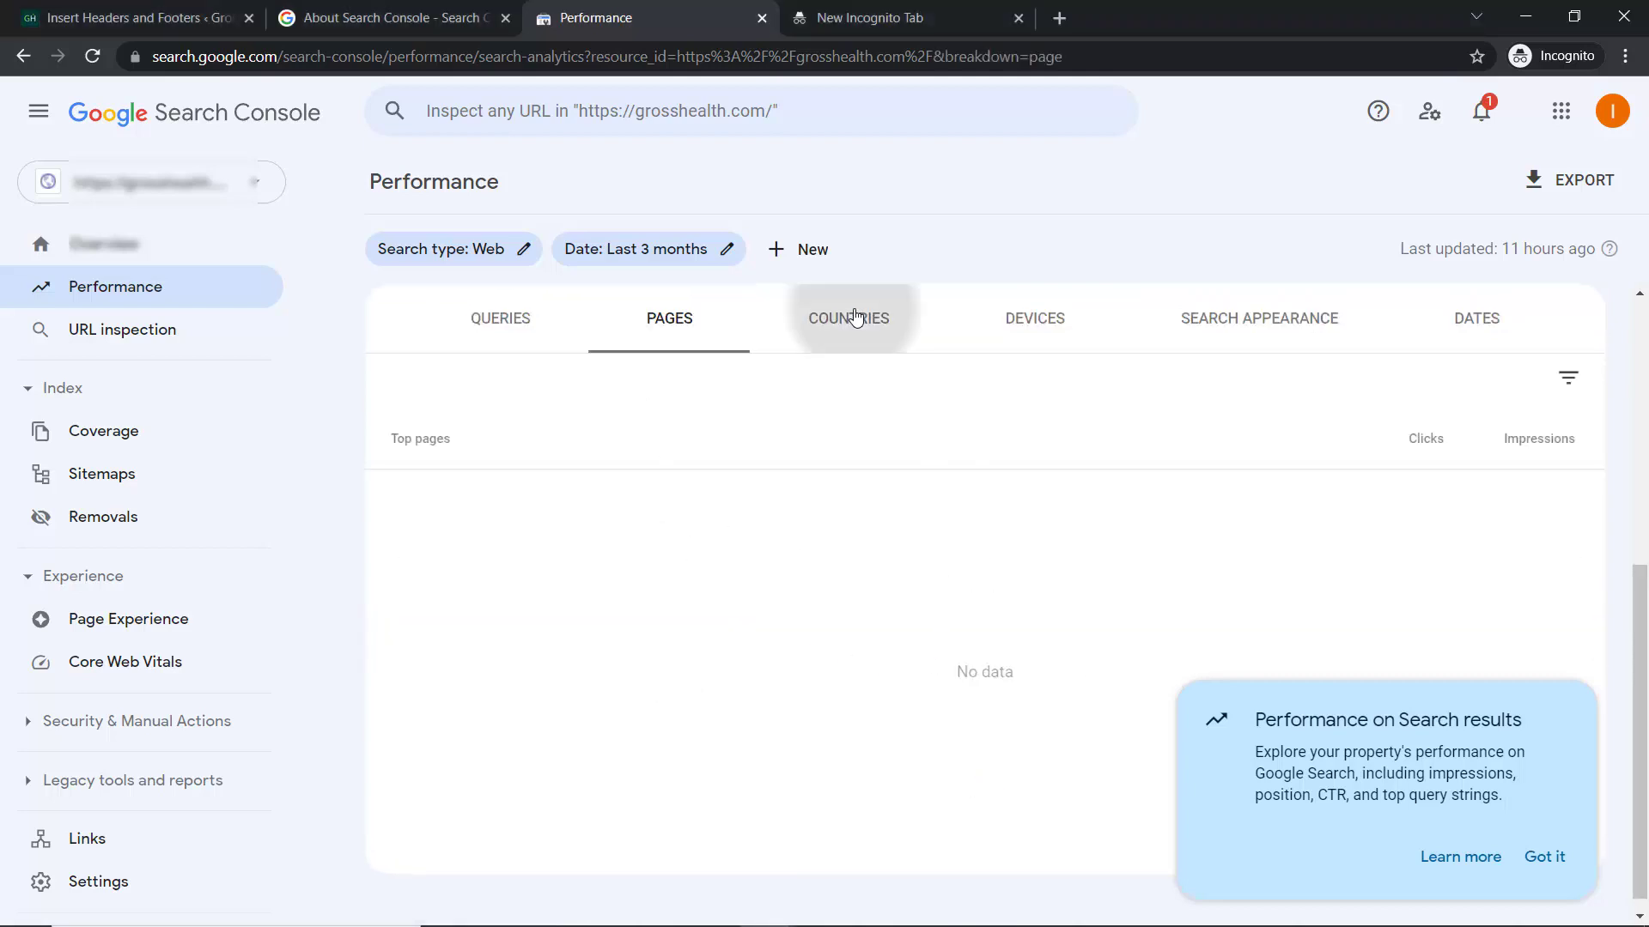
pyautogui.click(1033, 330)
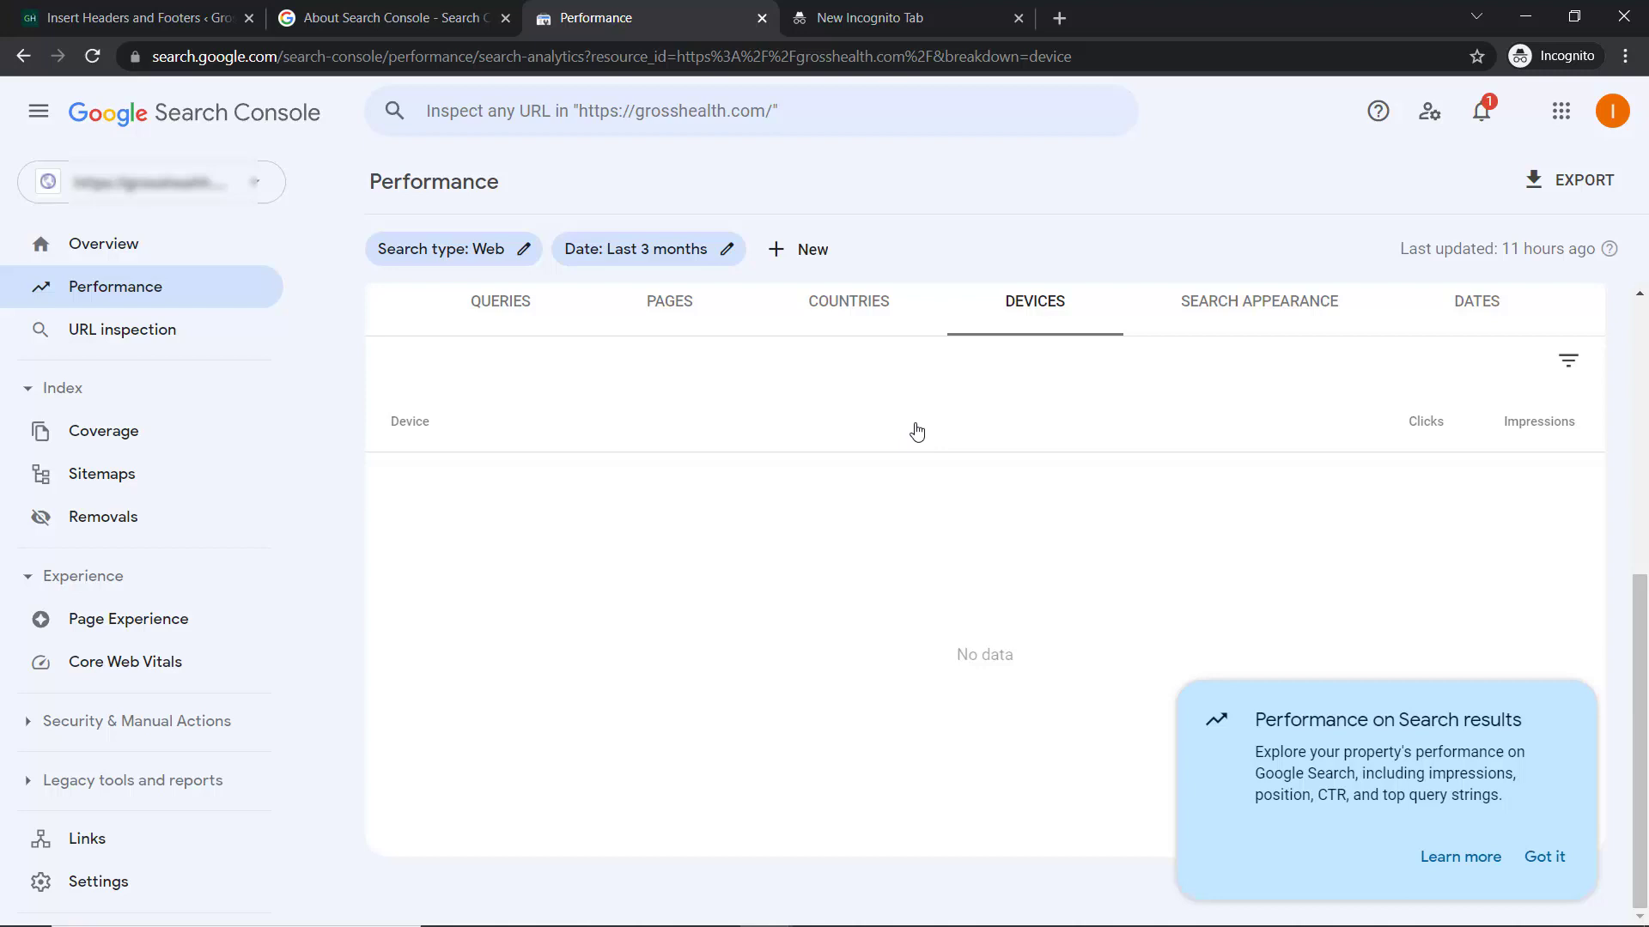
pyautogui.click(1279, 311)
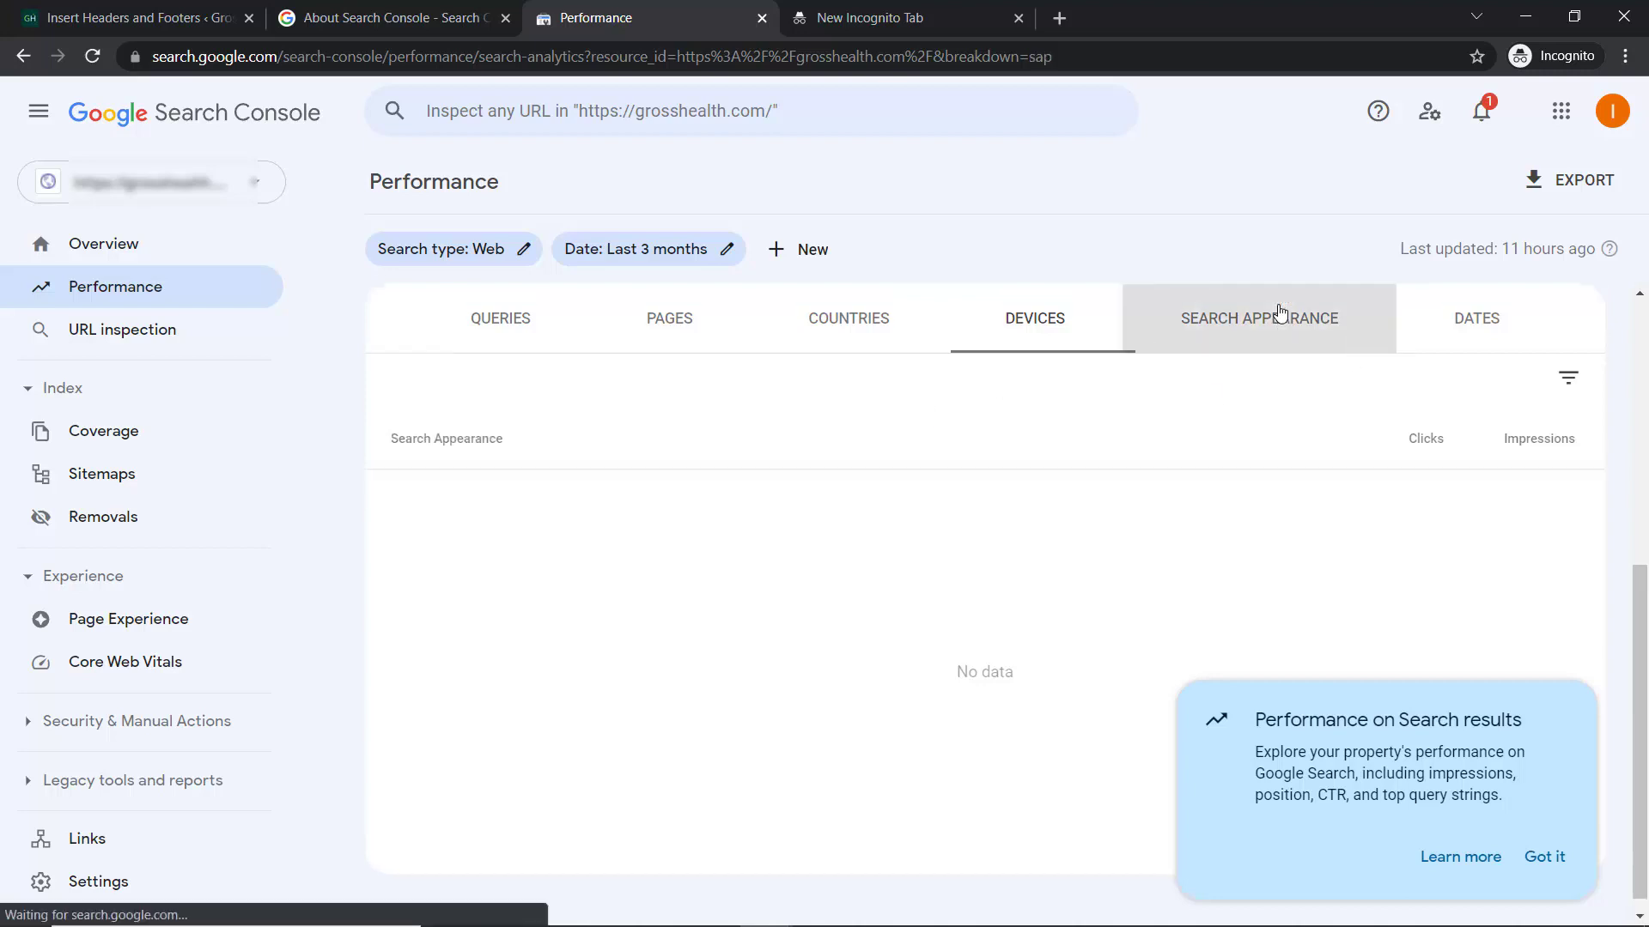
pyautogui.click(1475, 326)
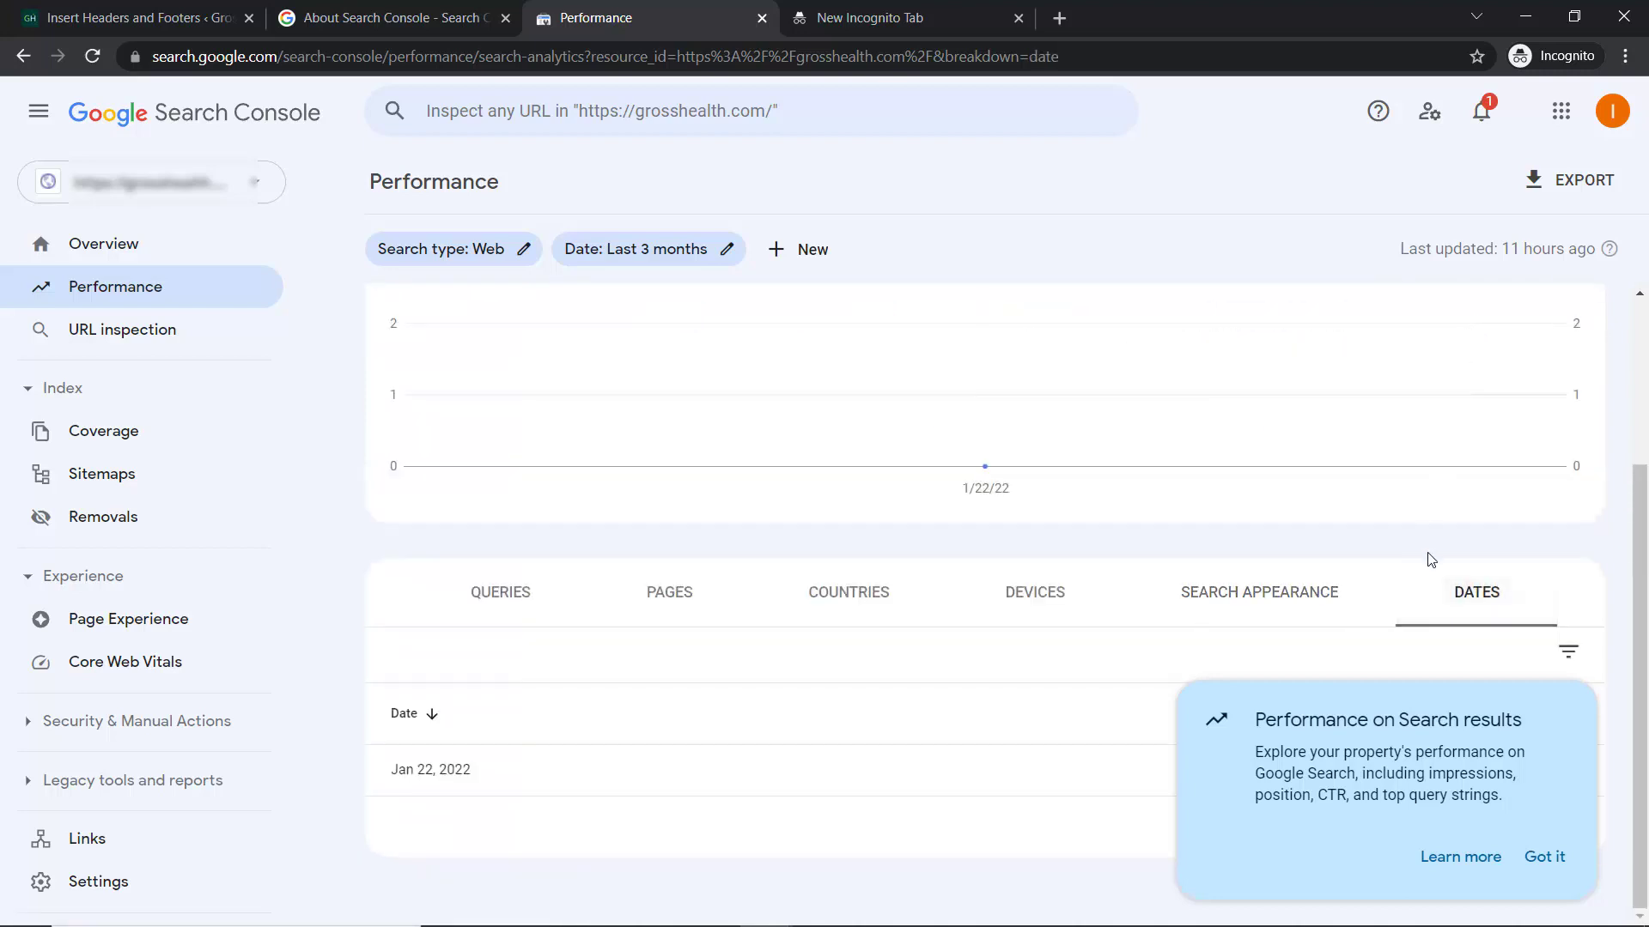
pyautogui.click(1237, 603)
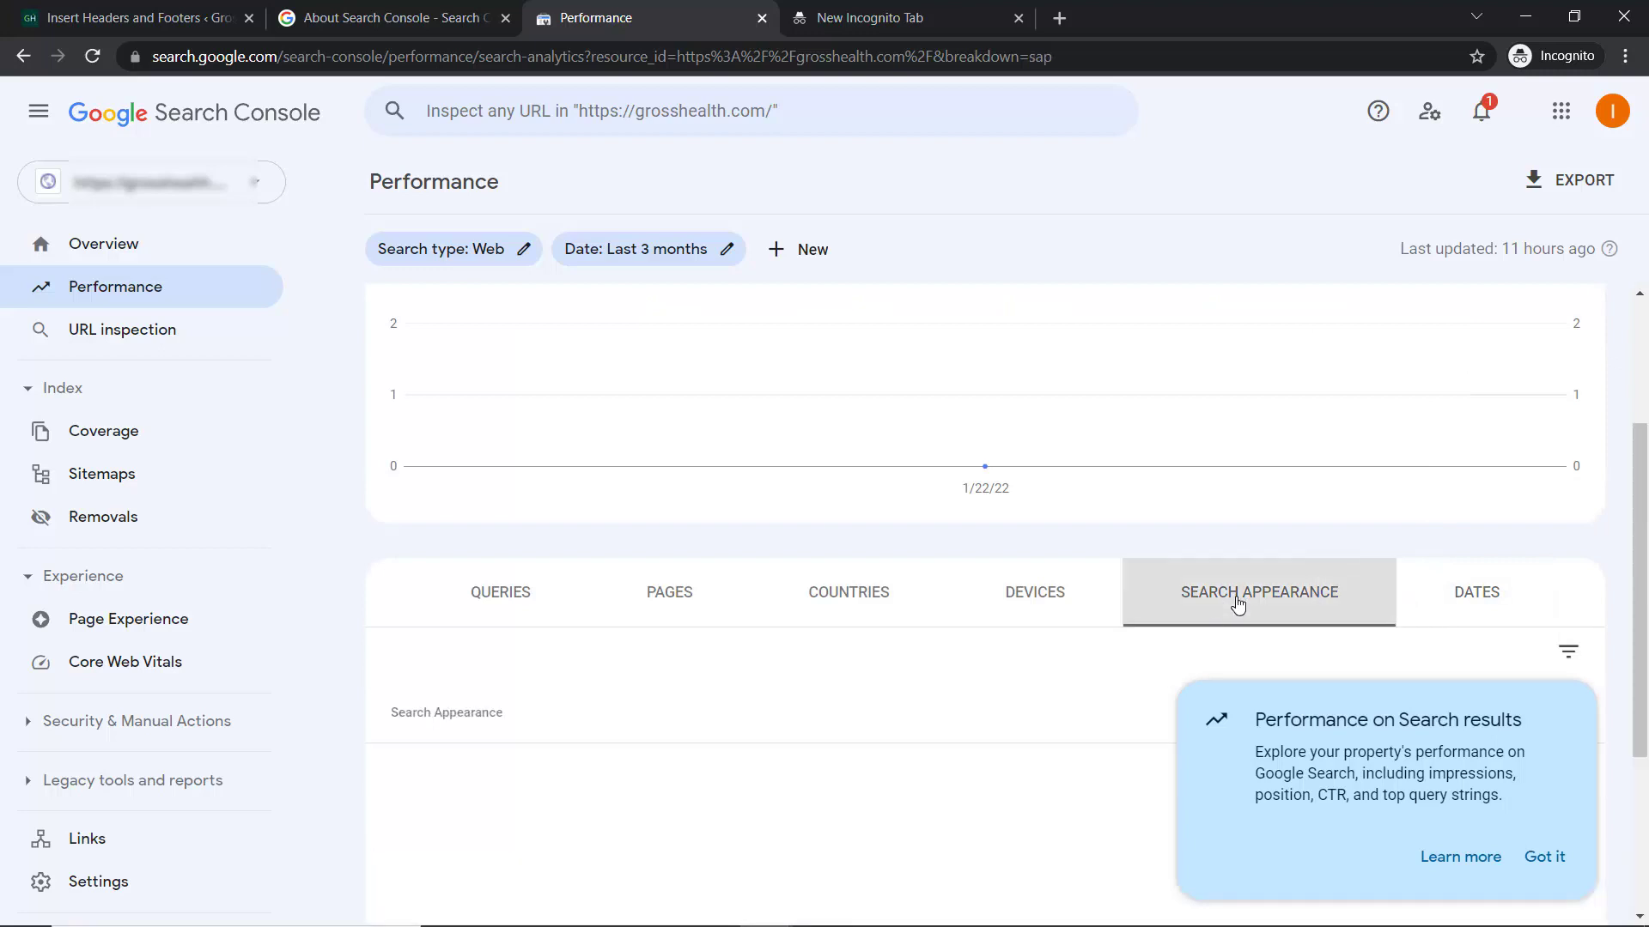
pyautogui.scroll(-3, 773, 566)
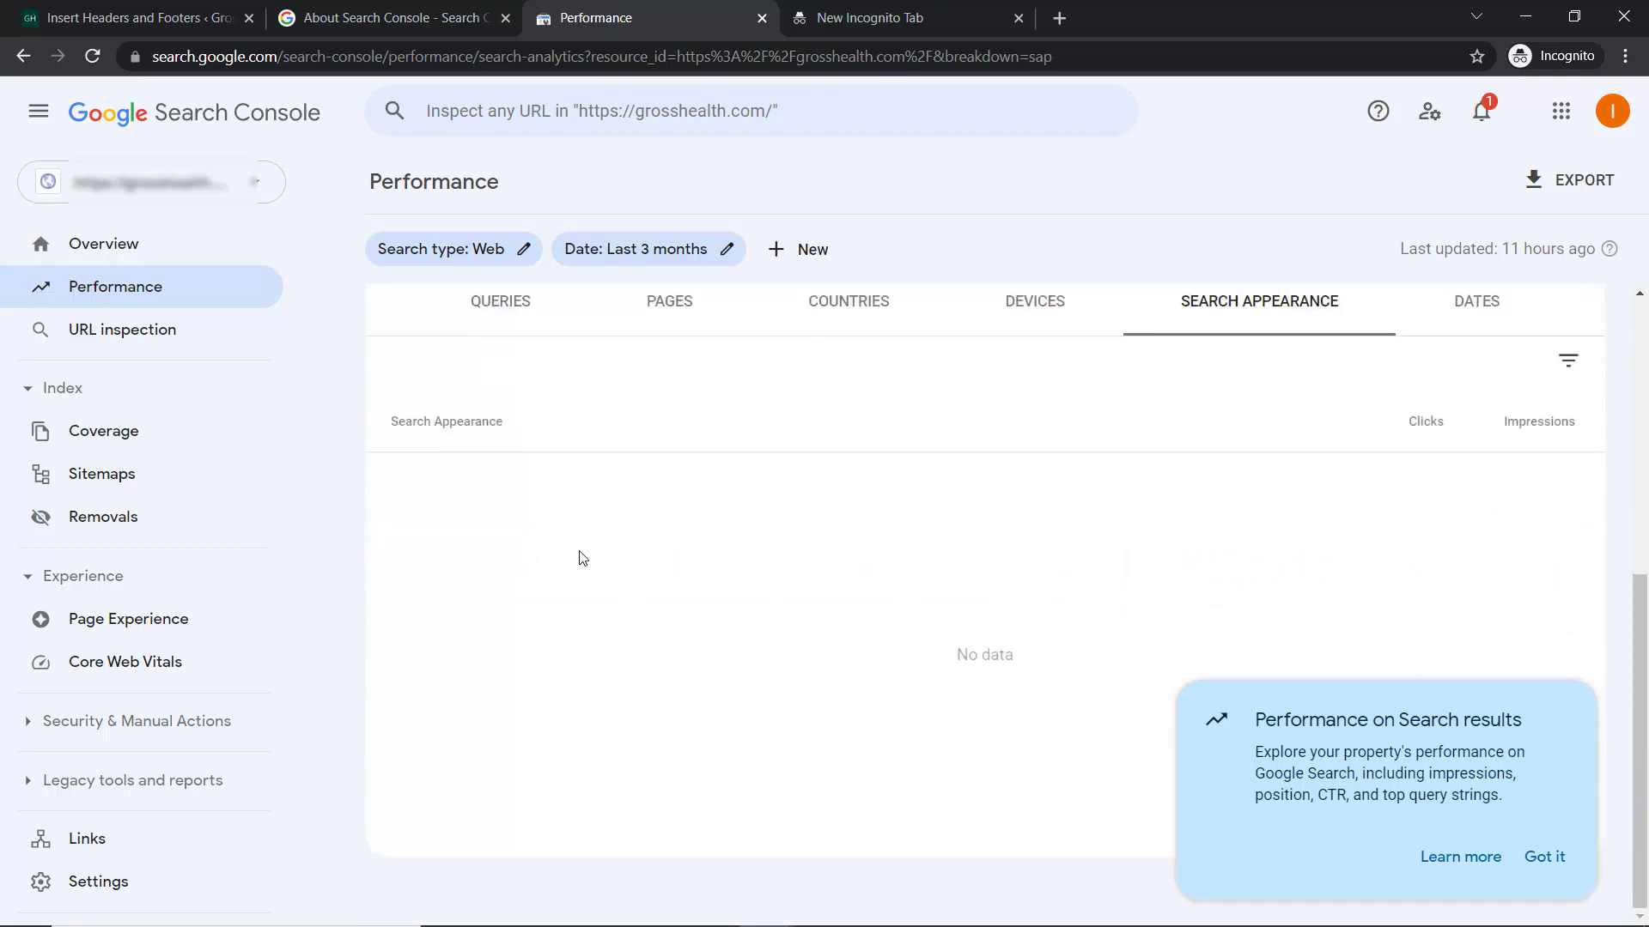
# - View the URL inspection tool, the Coverage report and the Sitemaps submission page
pyautogui.click(137, 340)
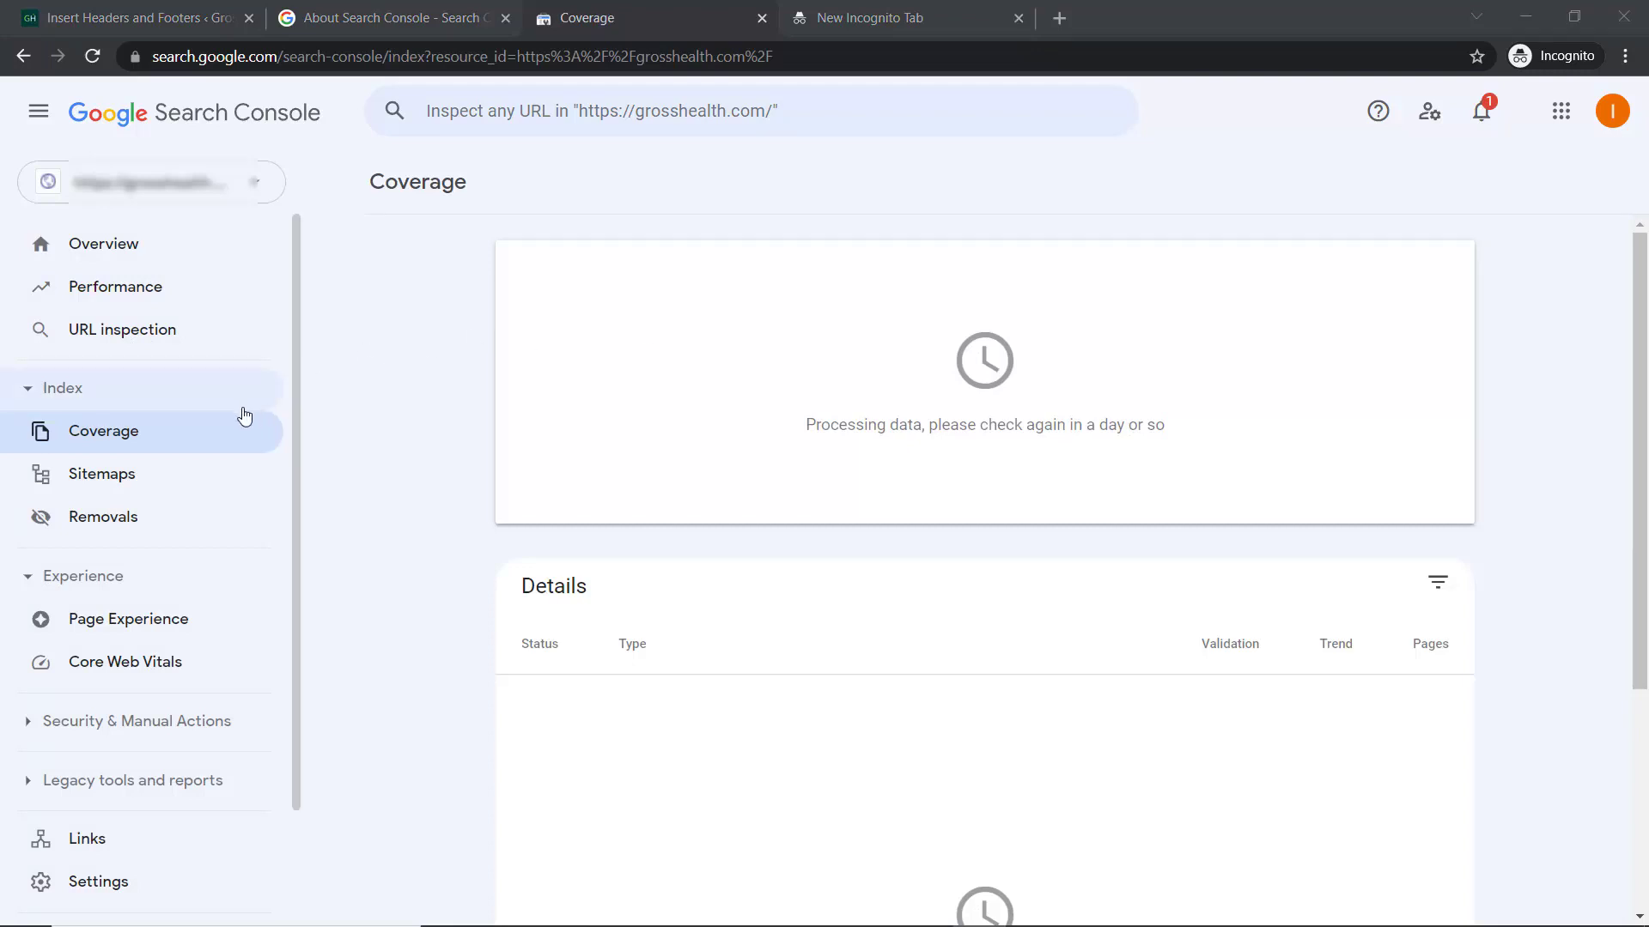
pyautogui.click(102, 483)
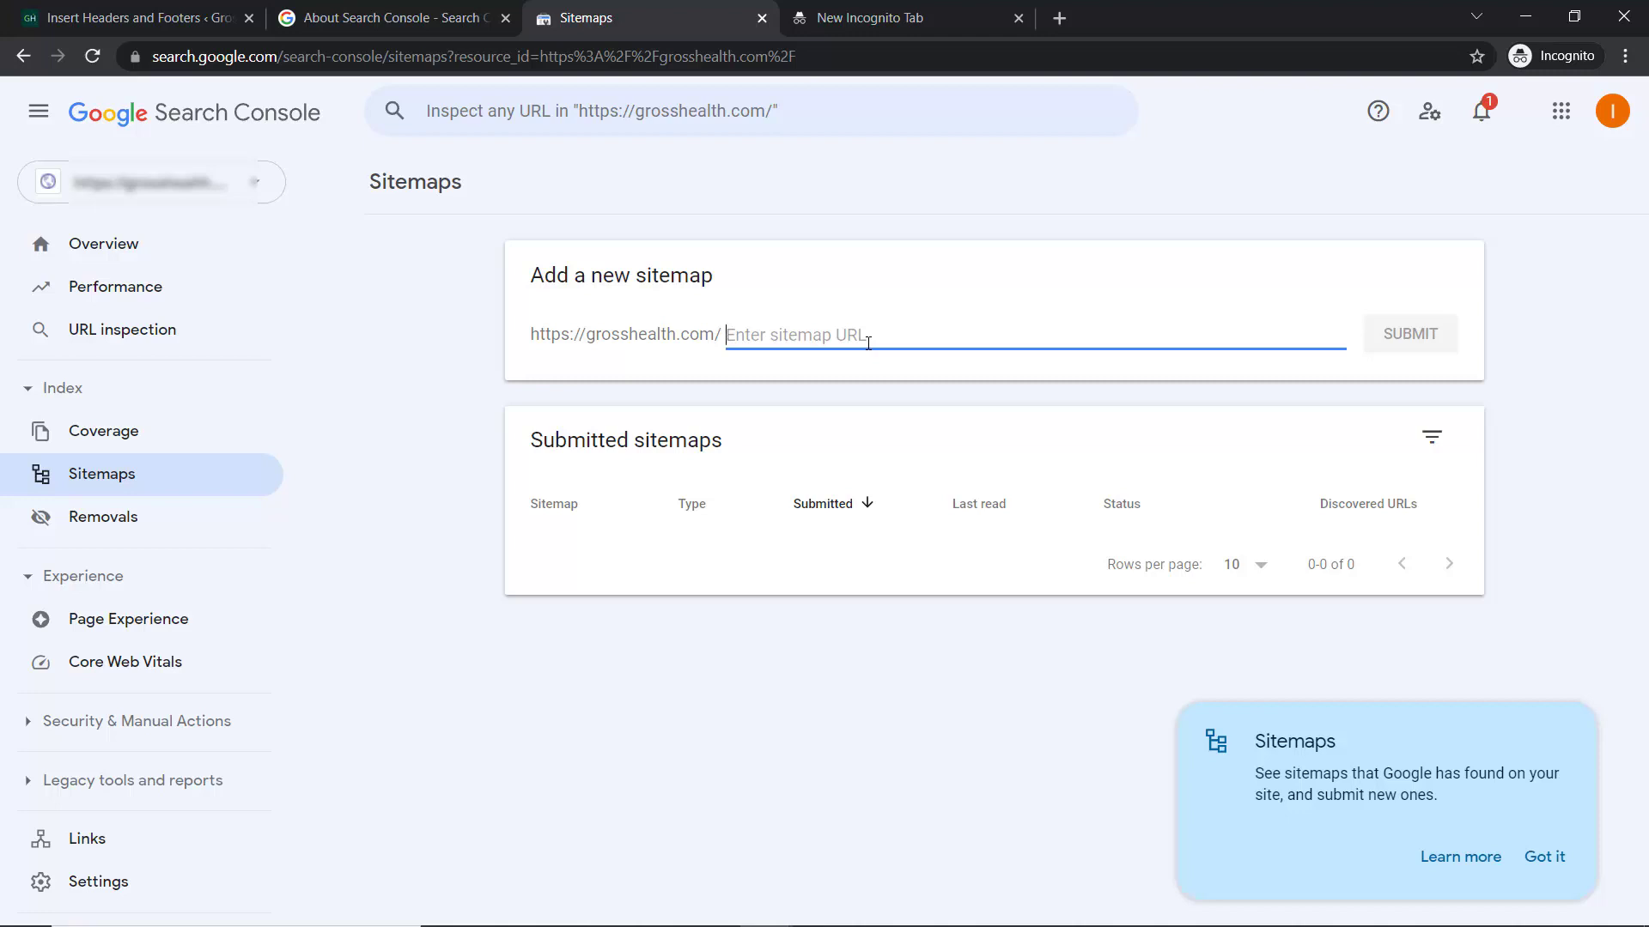
pyautogui.click(131, 524)
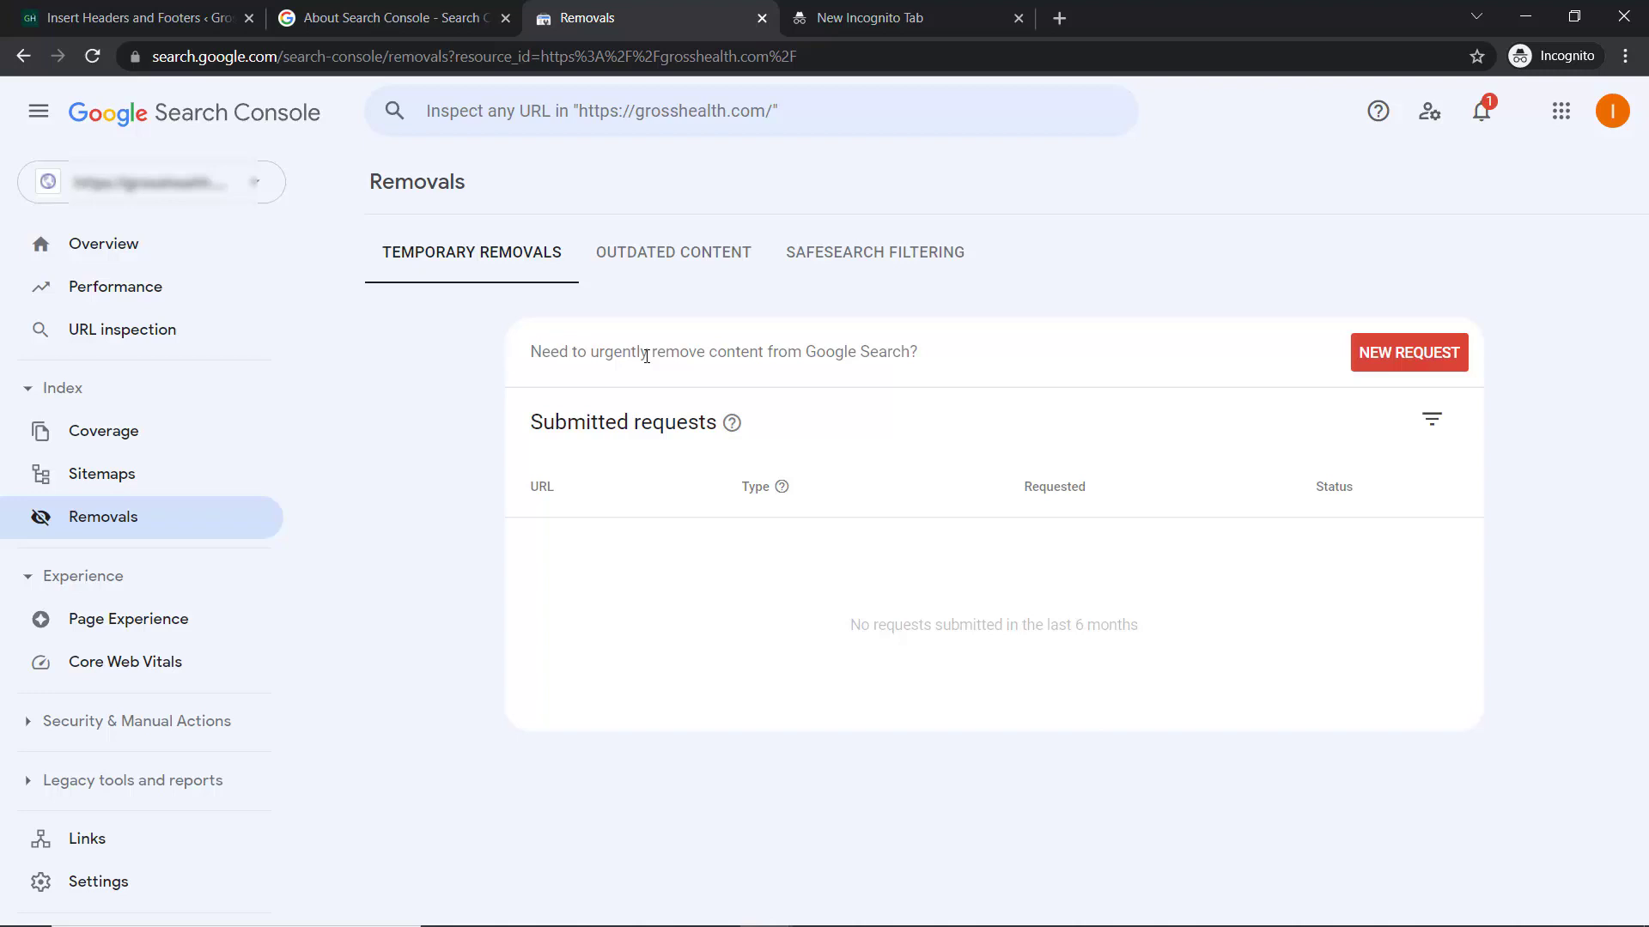
pyautogui.click(1365, 372)
pyautogui.click(665, 506)
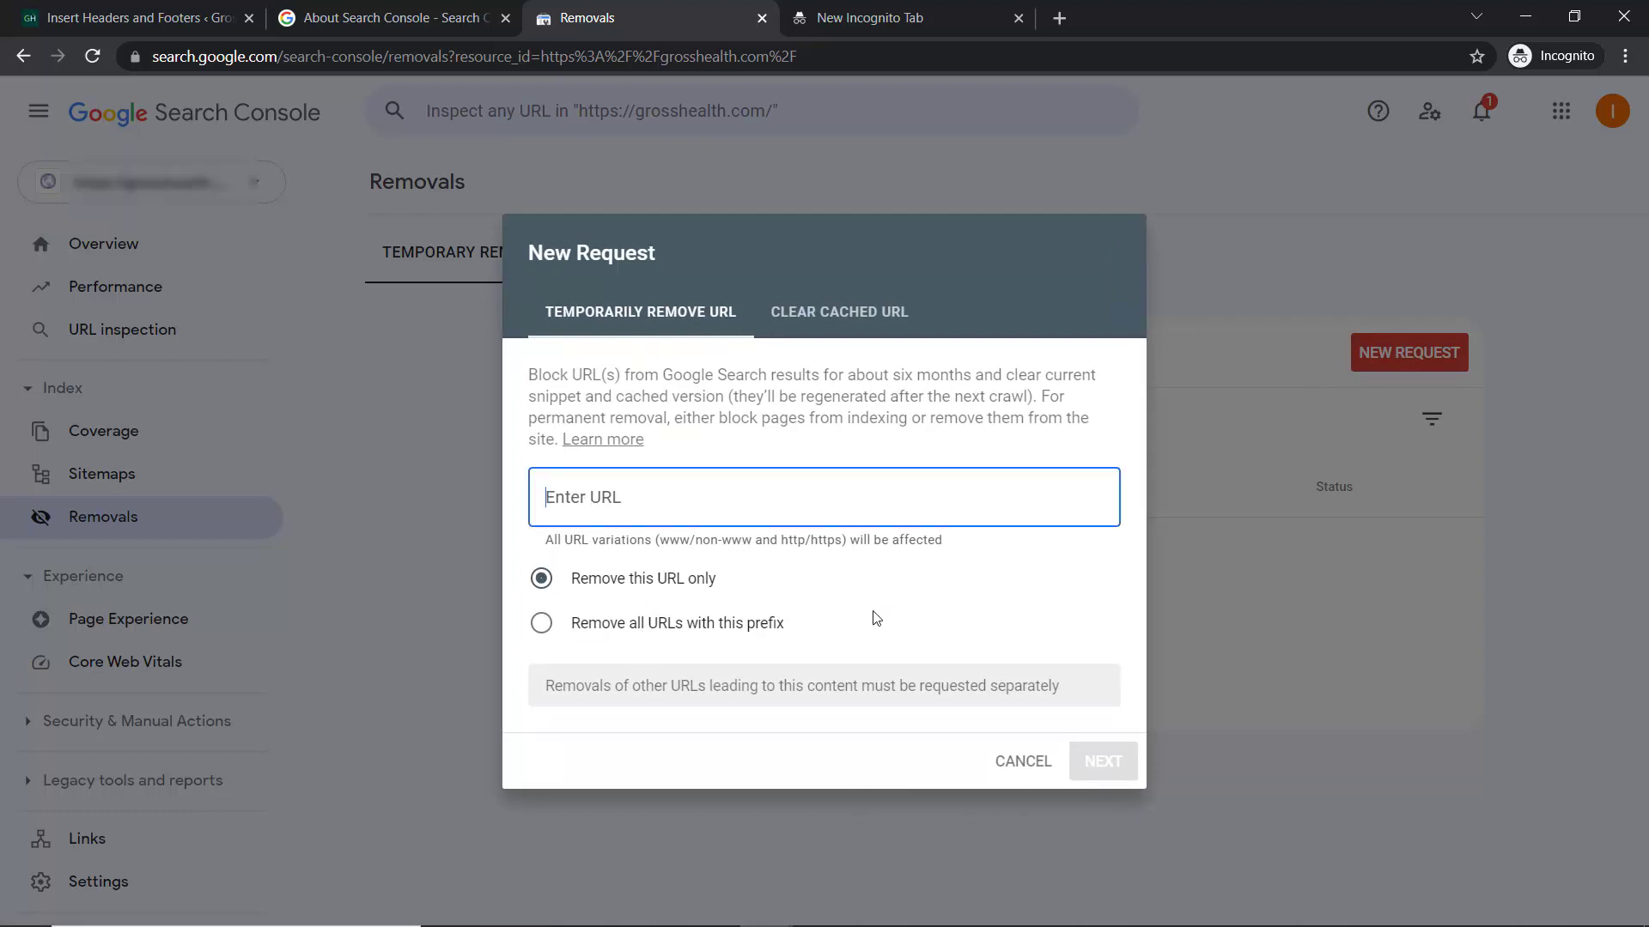
pyautogui.write('https://support.google.com/')
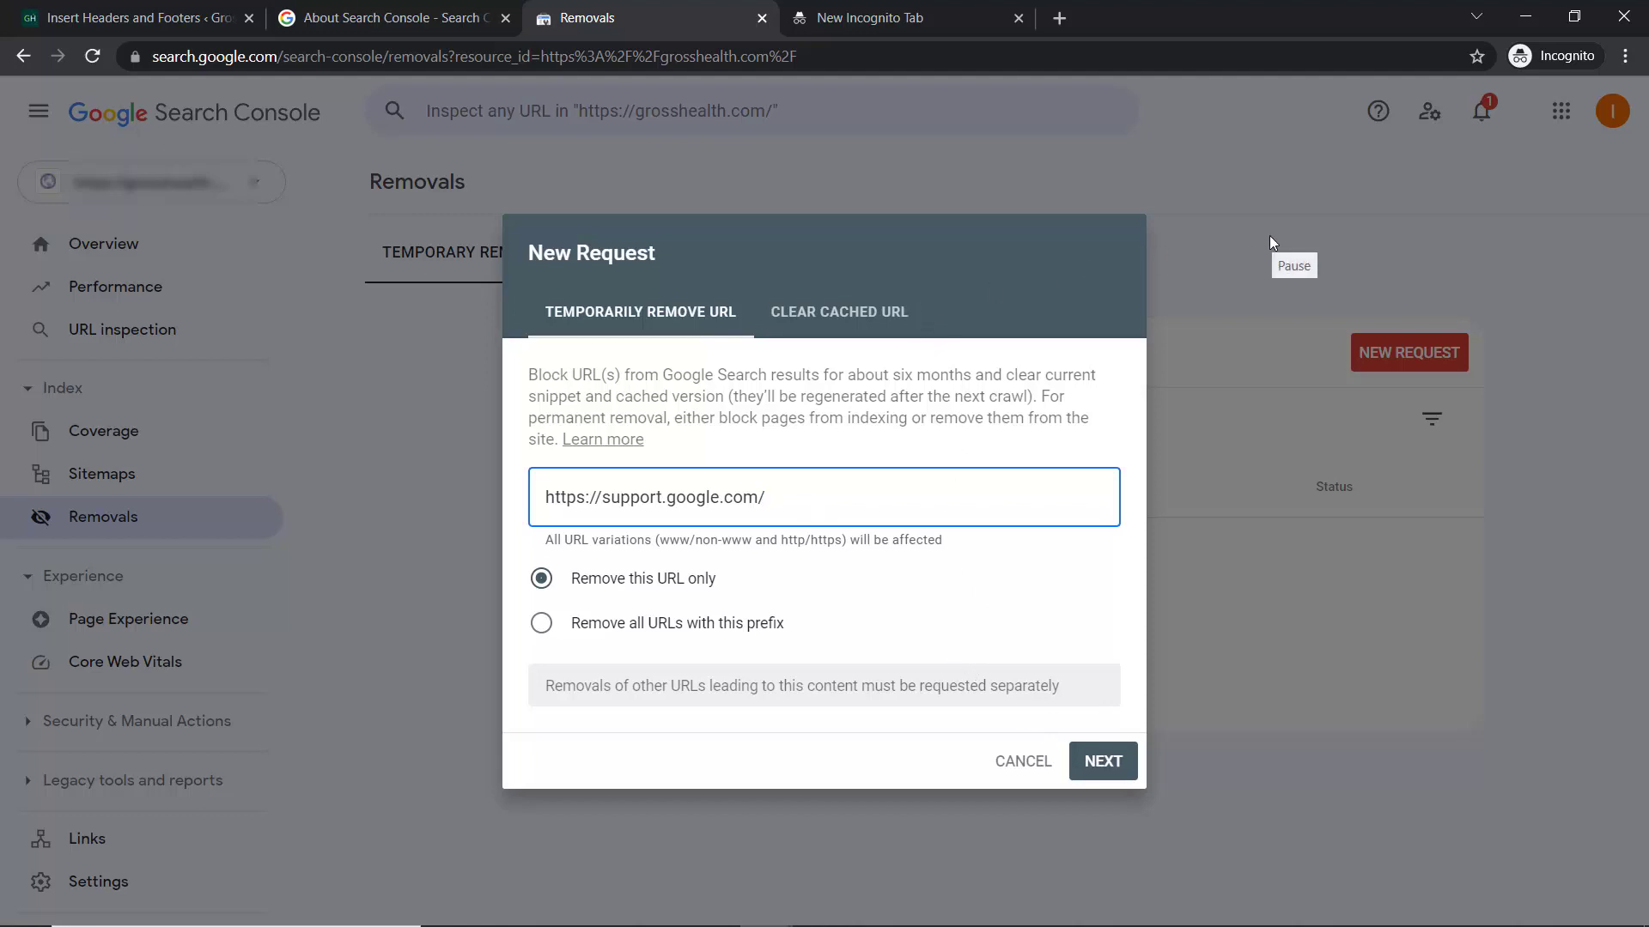
pyautogui.click(1023, 762)
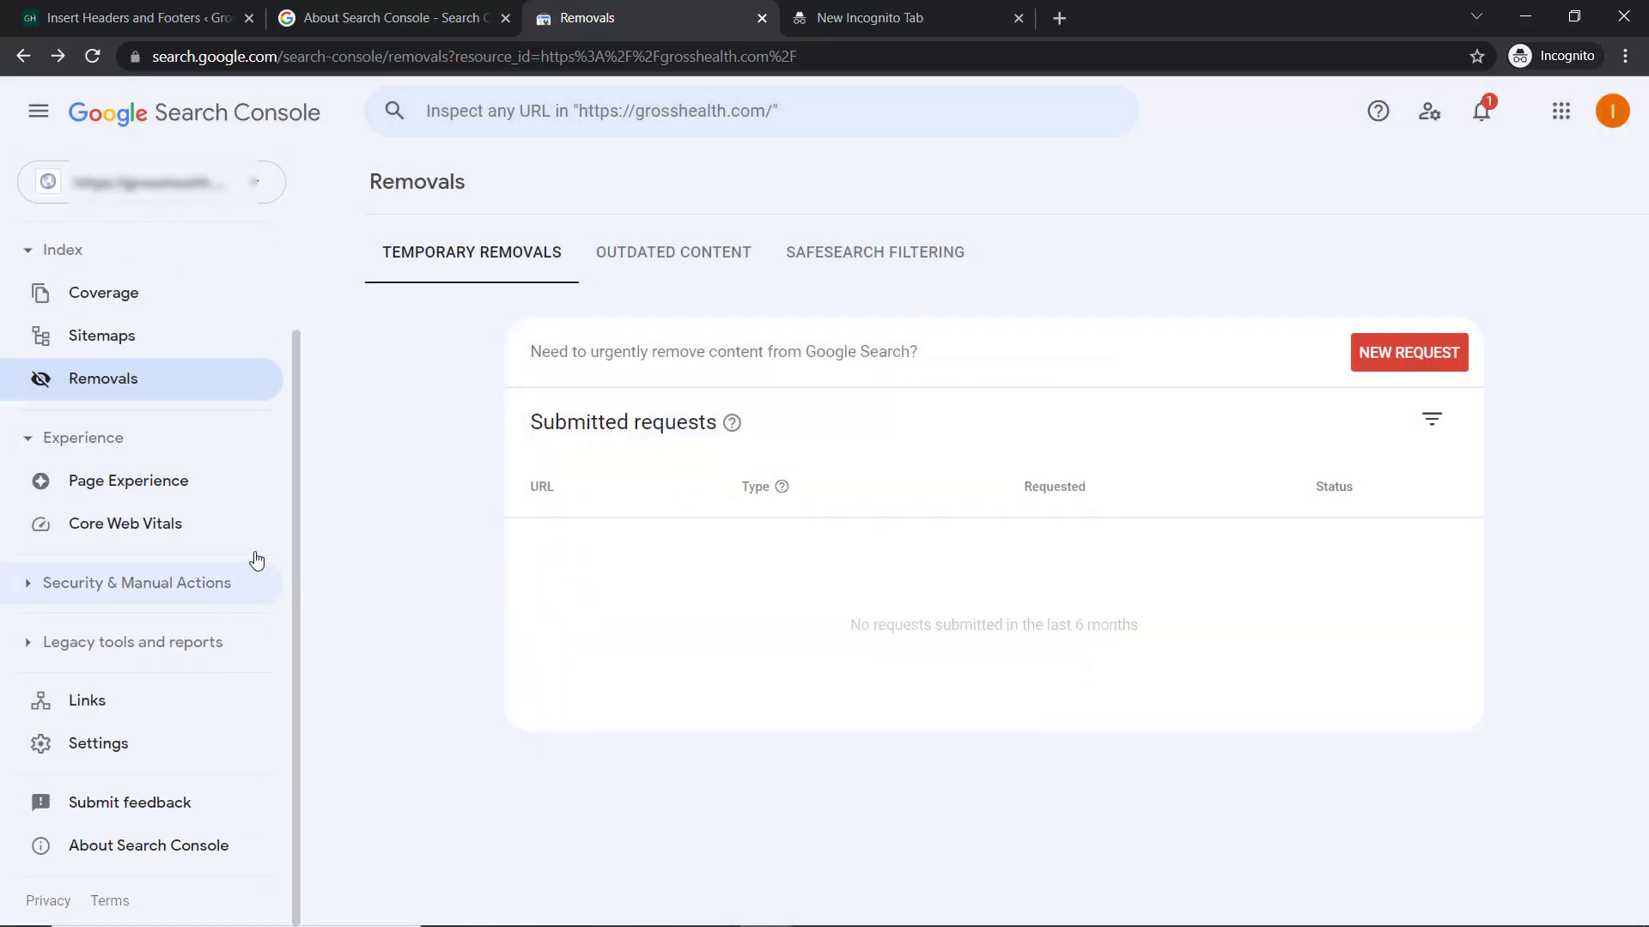
# - Examine the Page Experience overview and the mobile and desktop sections of the Core Web Vitals report
pyautogui.click(137, 492)
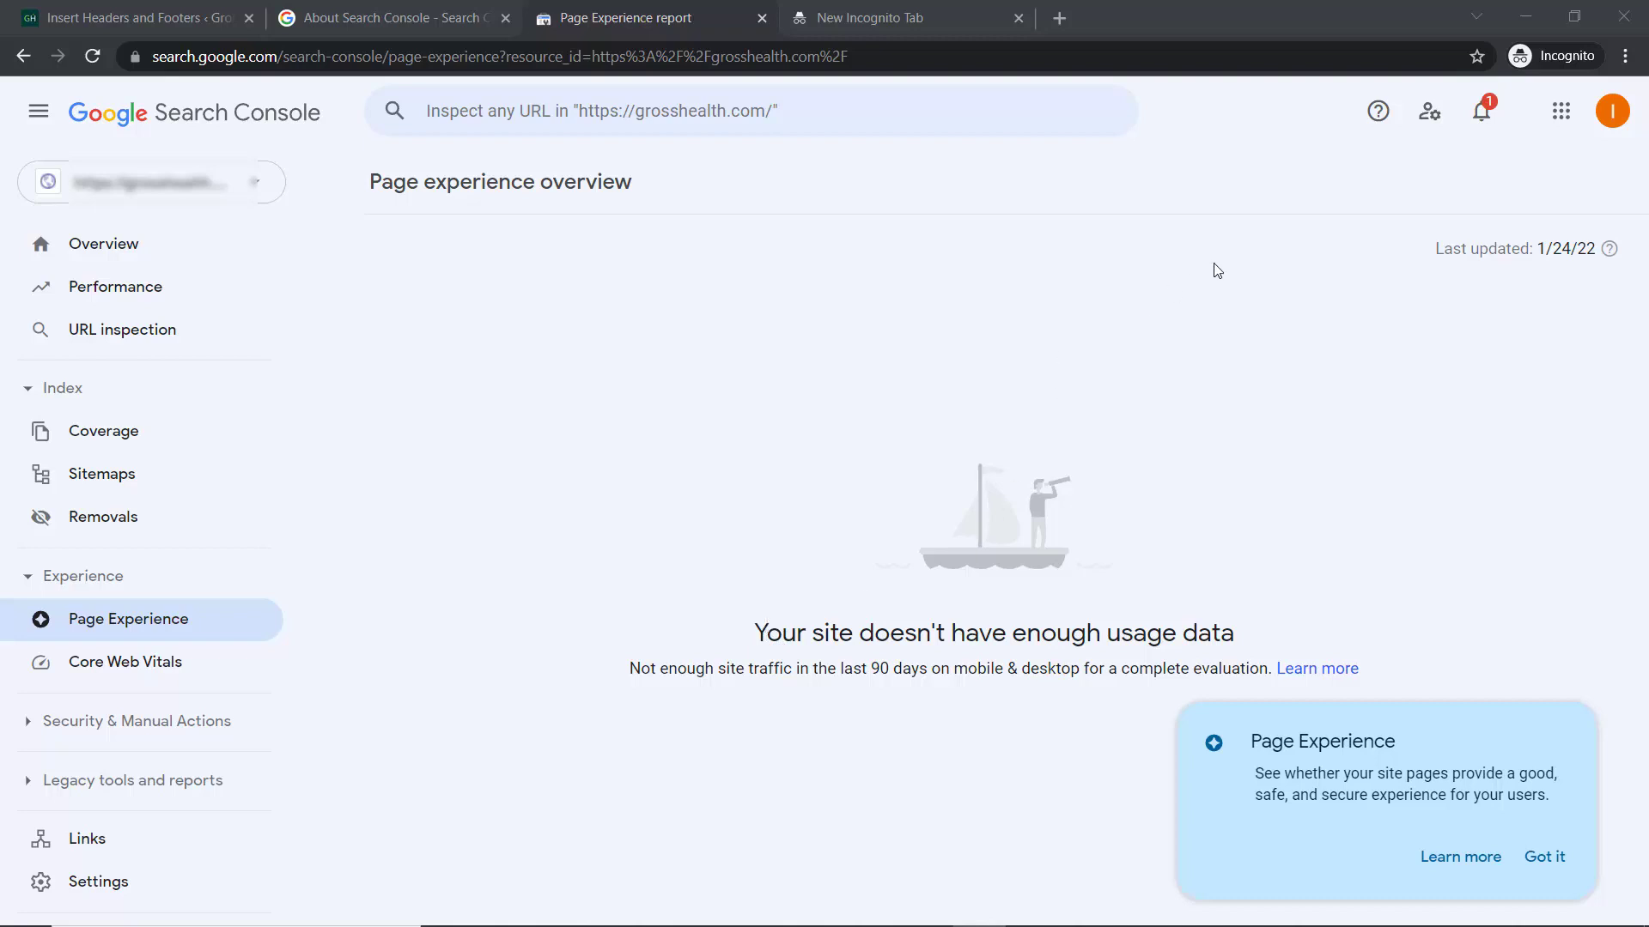
pyautogui.click(121, 665)
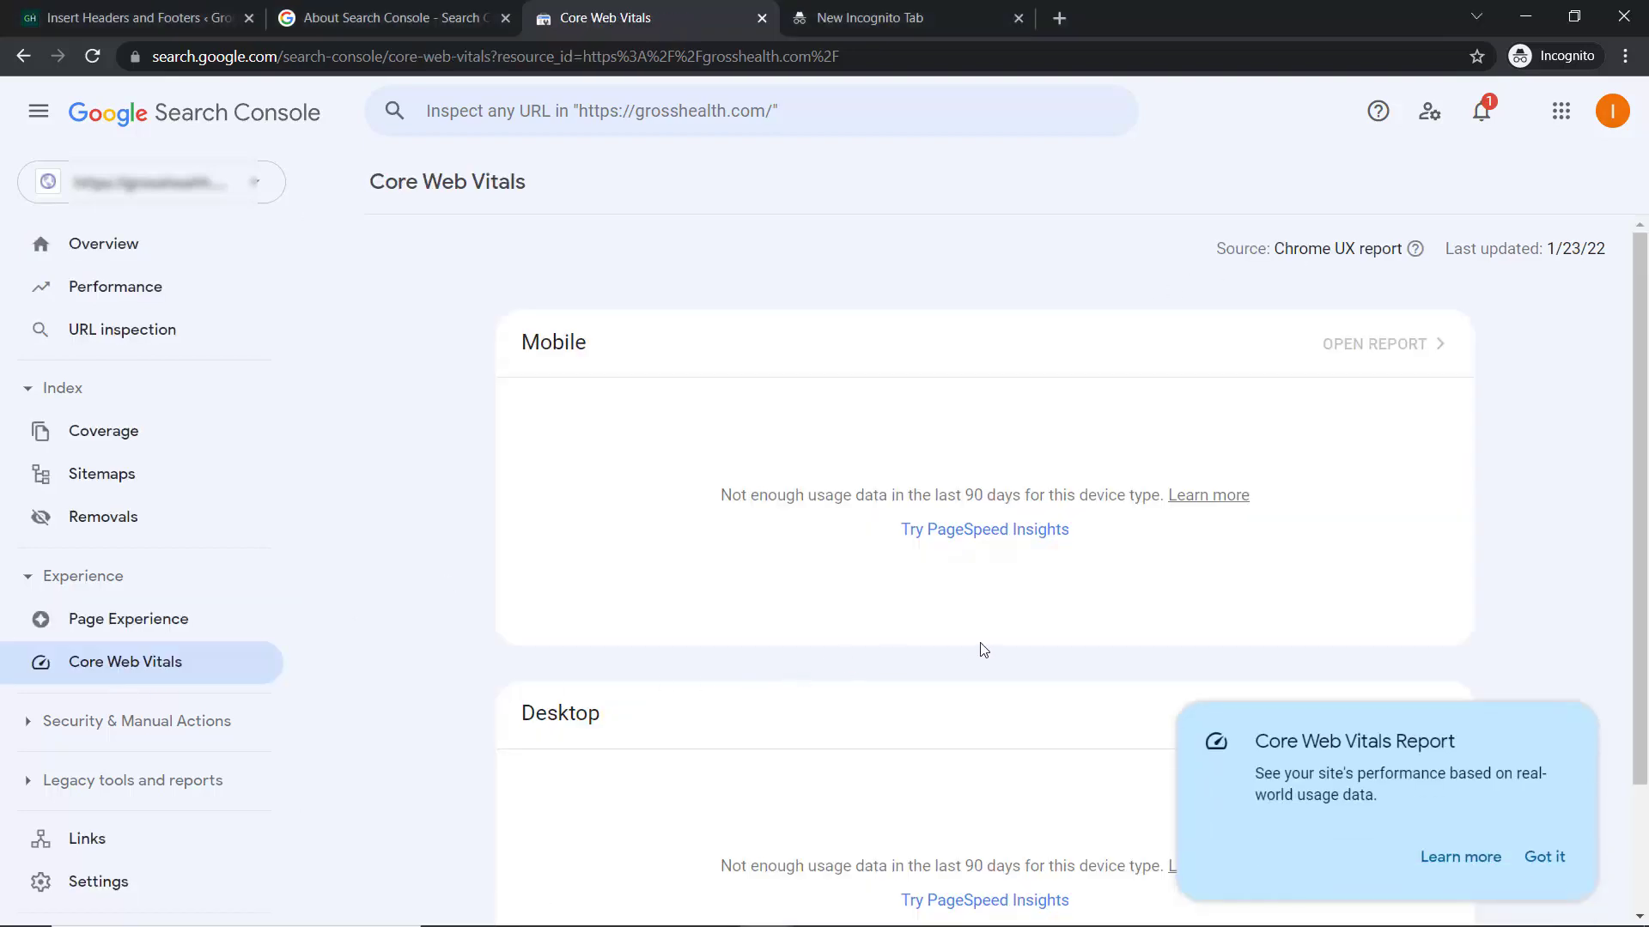
pyautogui.scroll(-2, 781, 571)
pyautogui.scroll(2, 786, 571)
pyautogui.scroll(-2, 795, 569)
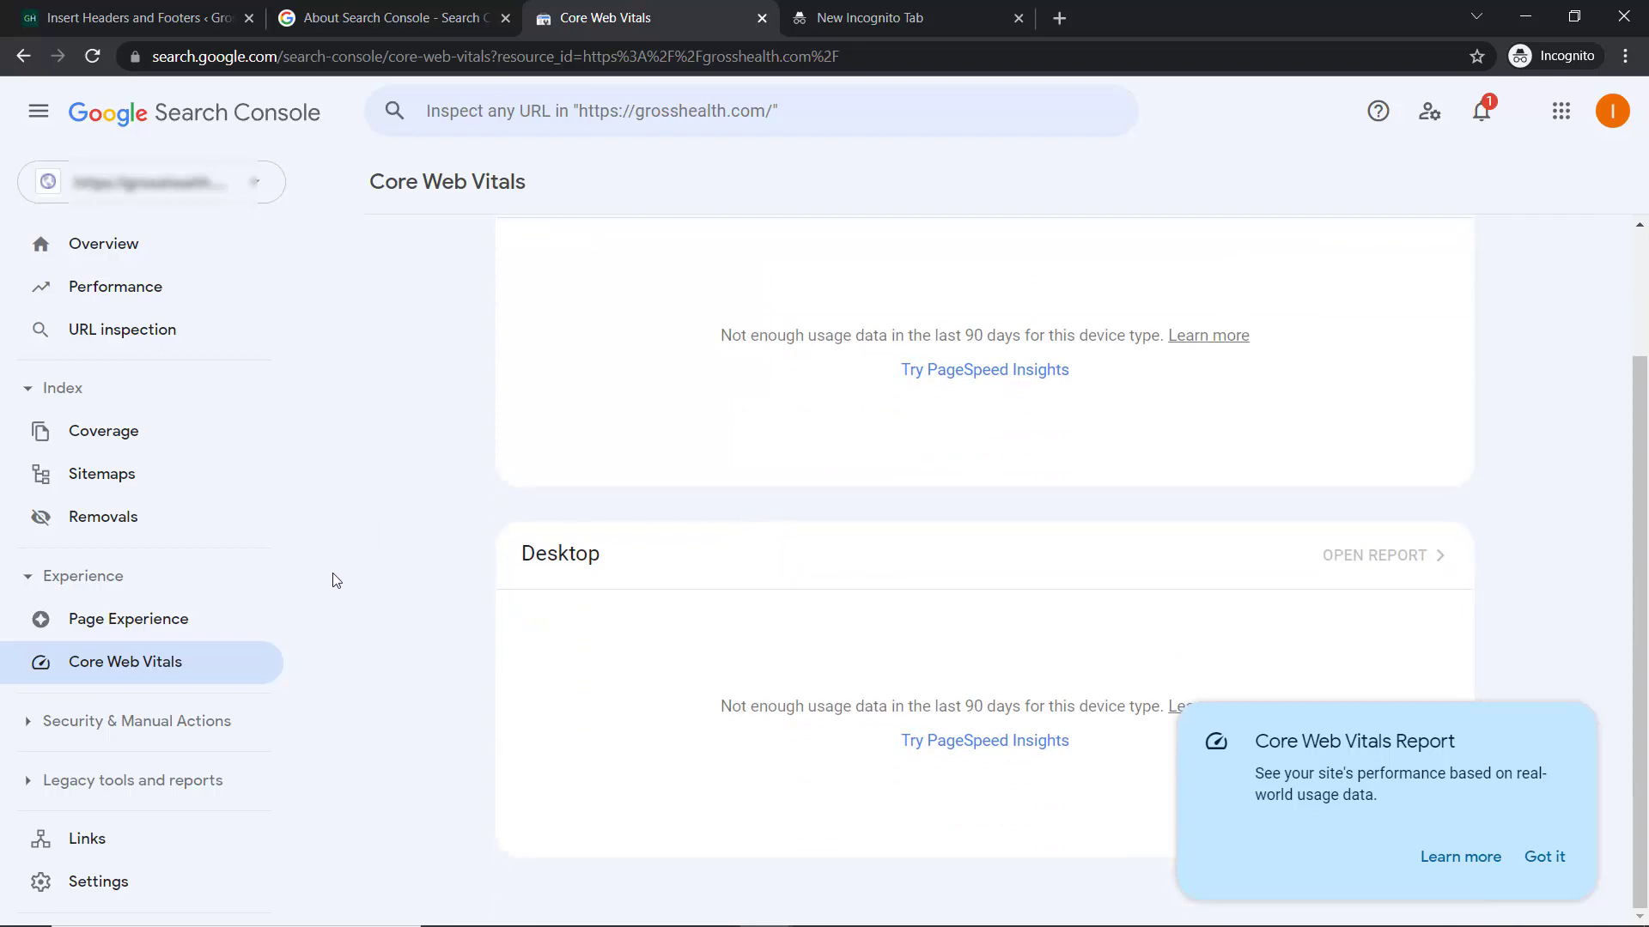
# - Check the Manual actions and Security issues reports for the property
pyautogui.click(43, 728)
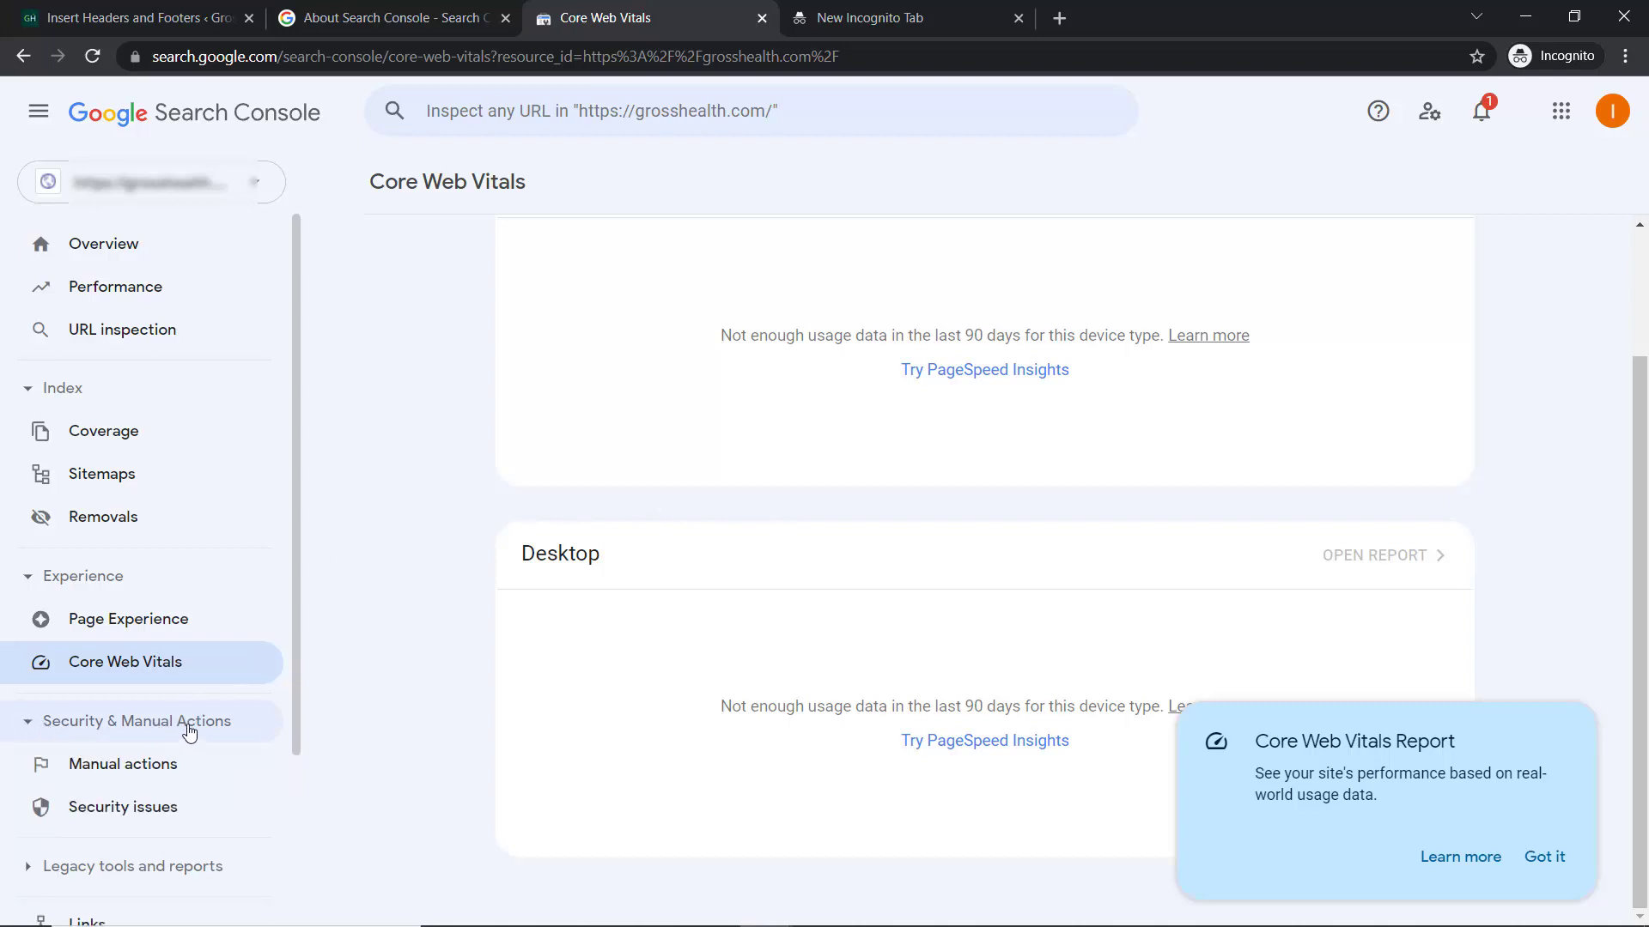
pyautogui.scroll(-3, 184, 729)
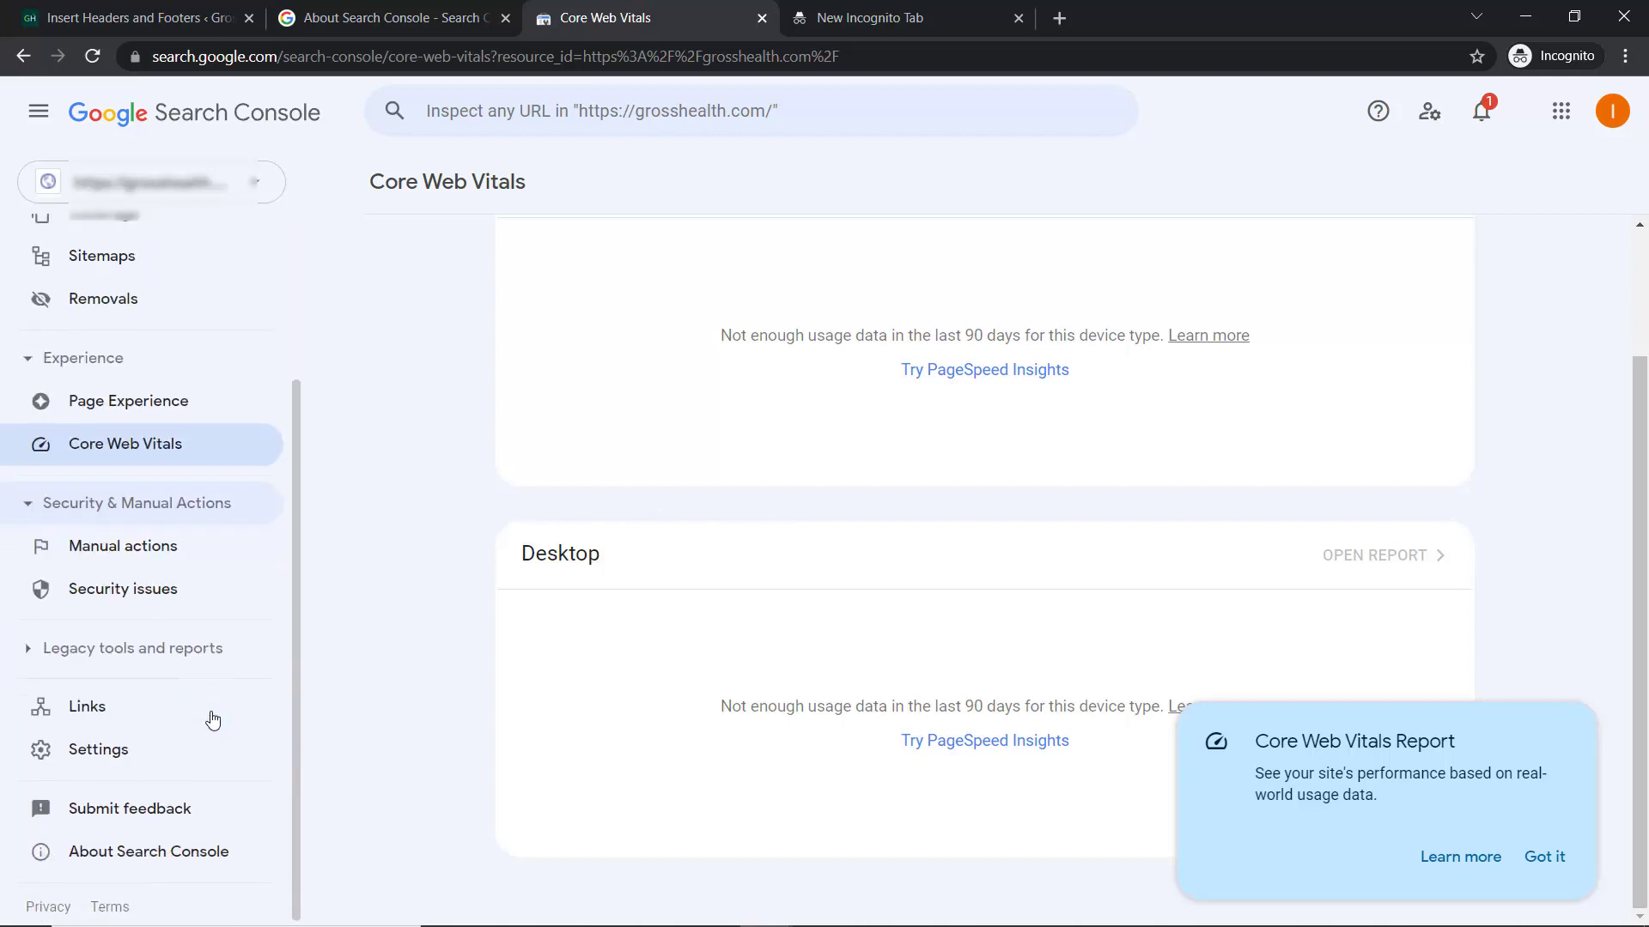
pyautogui.click(135, 553)
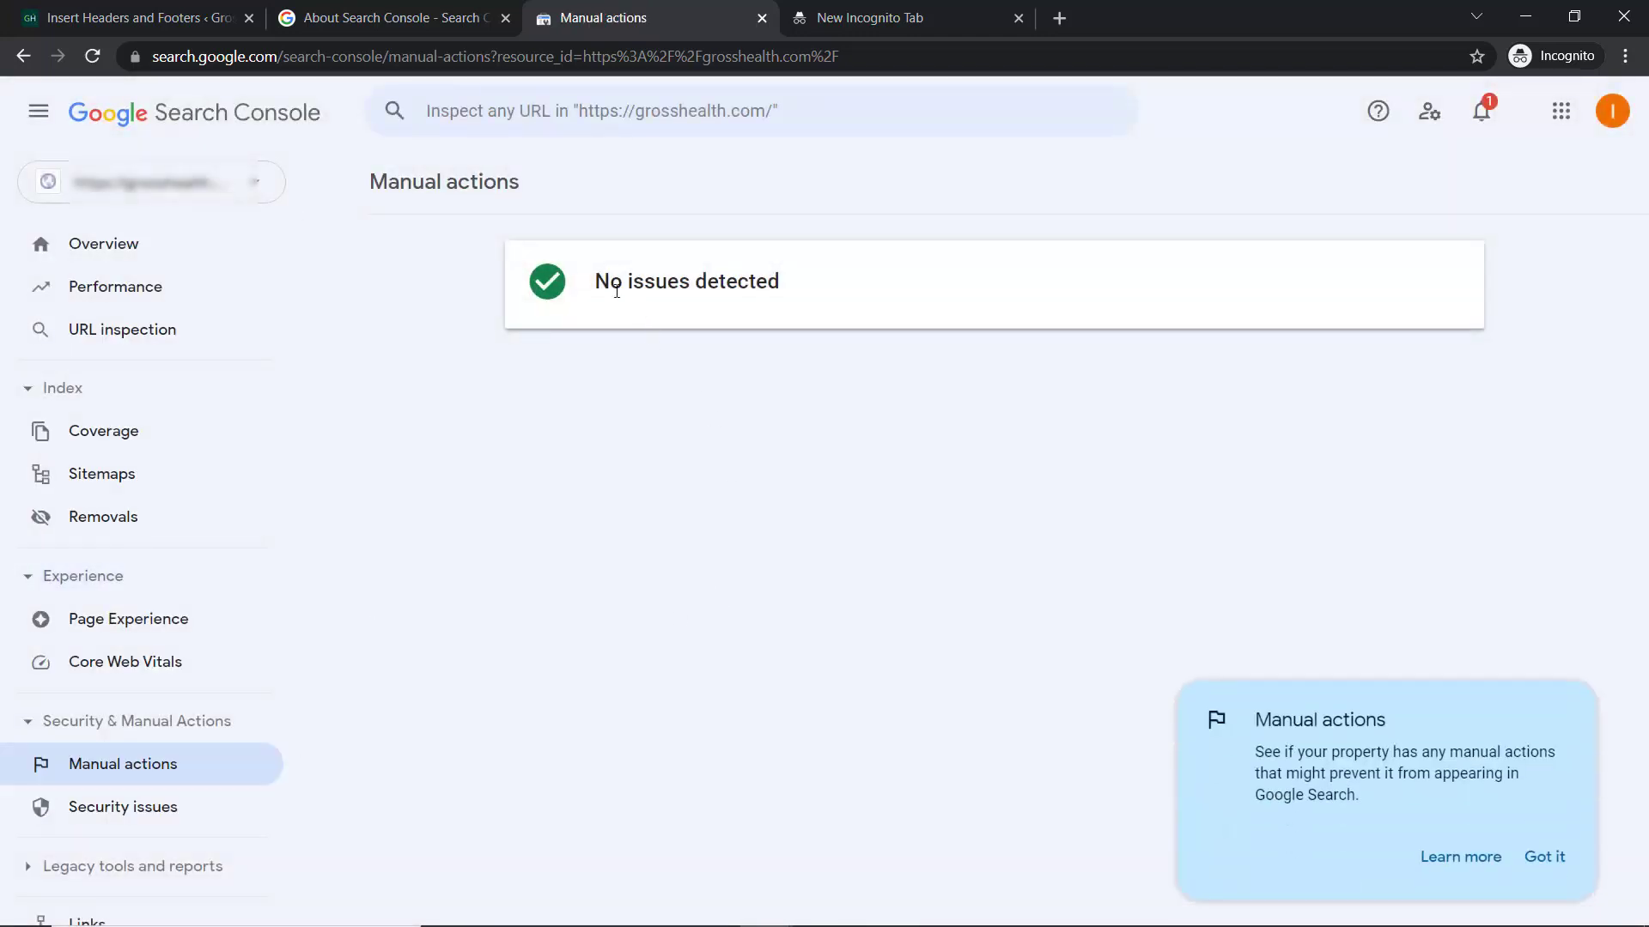
pyautogui.moveTo(592, 286); pyautogui.dragTo(793, 296)
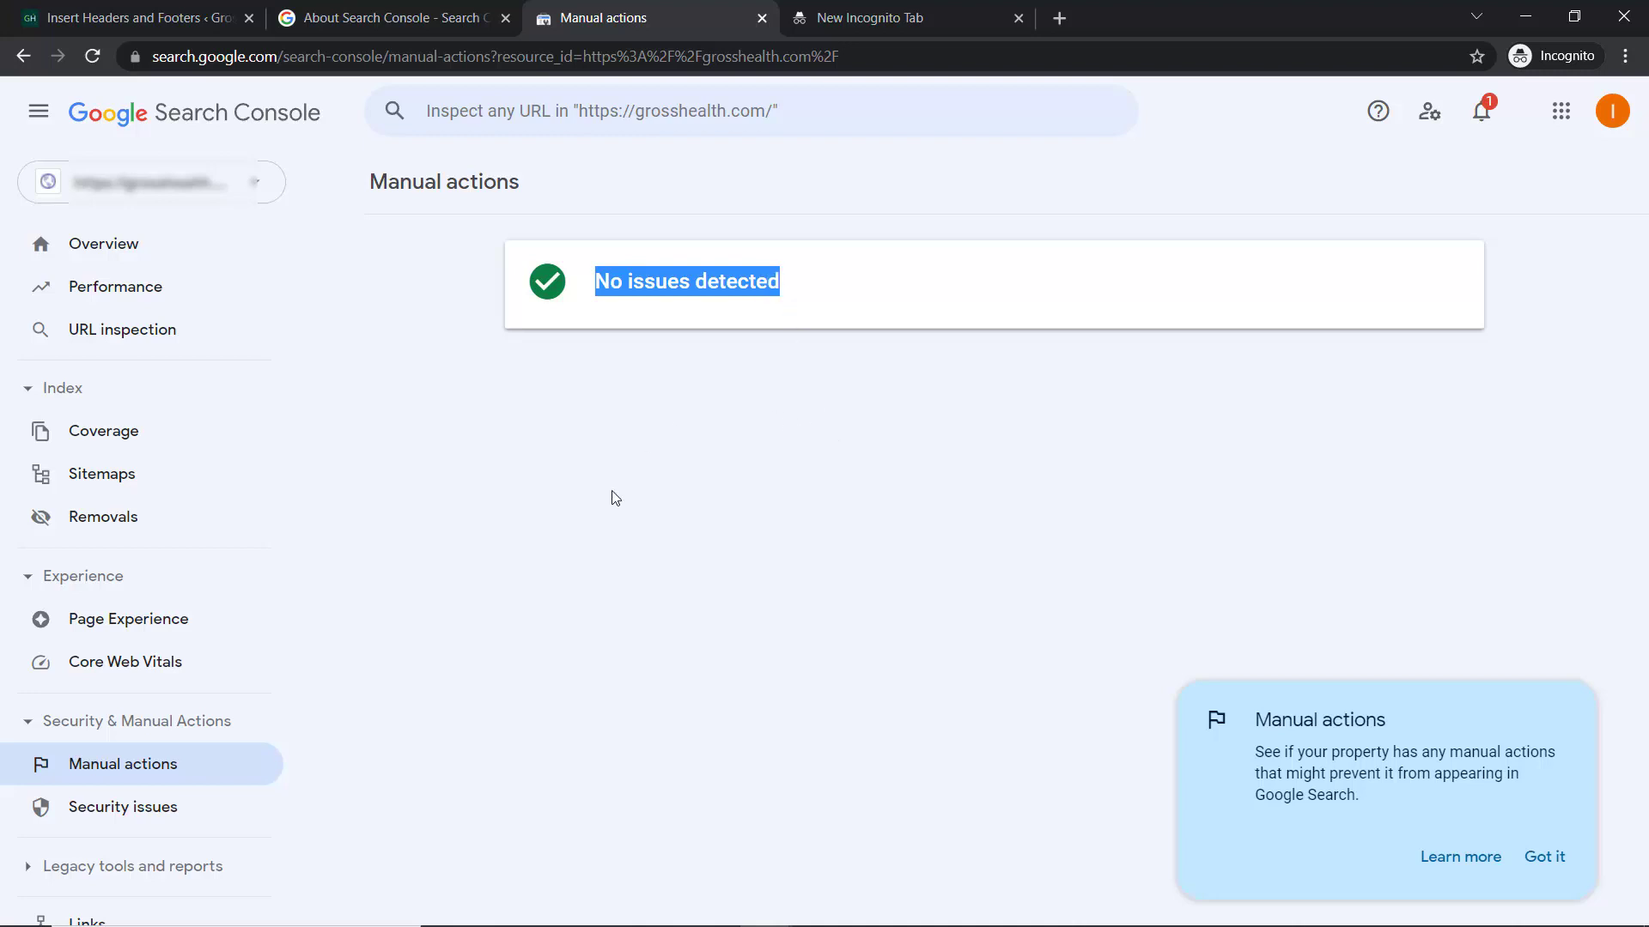
pyautogui.click(130, 811)
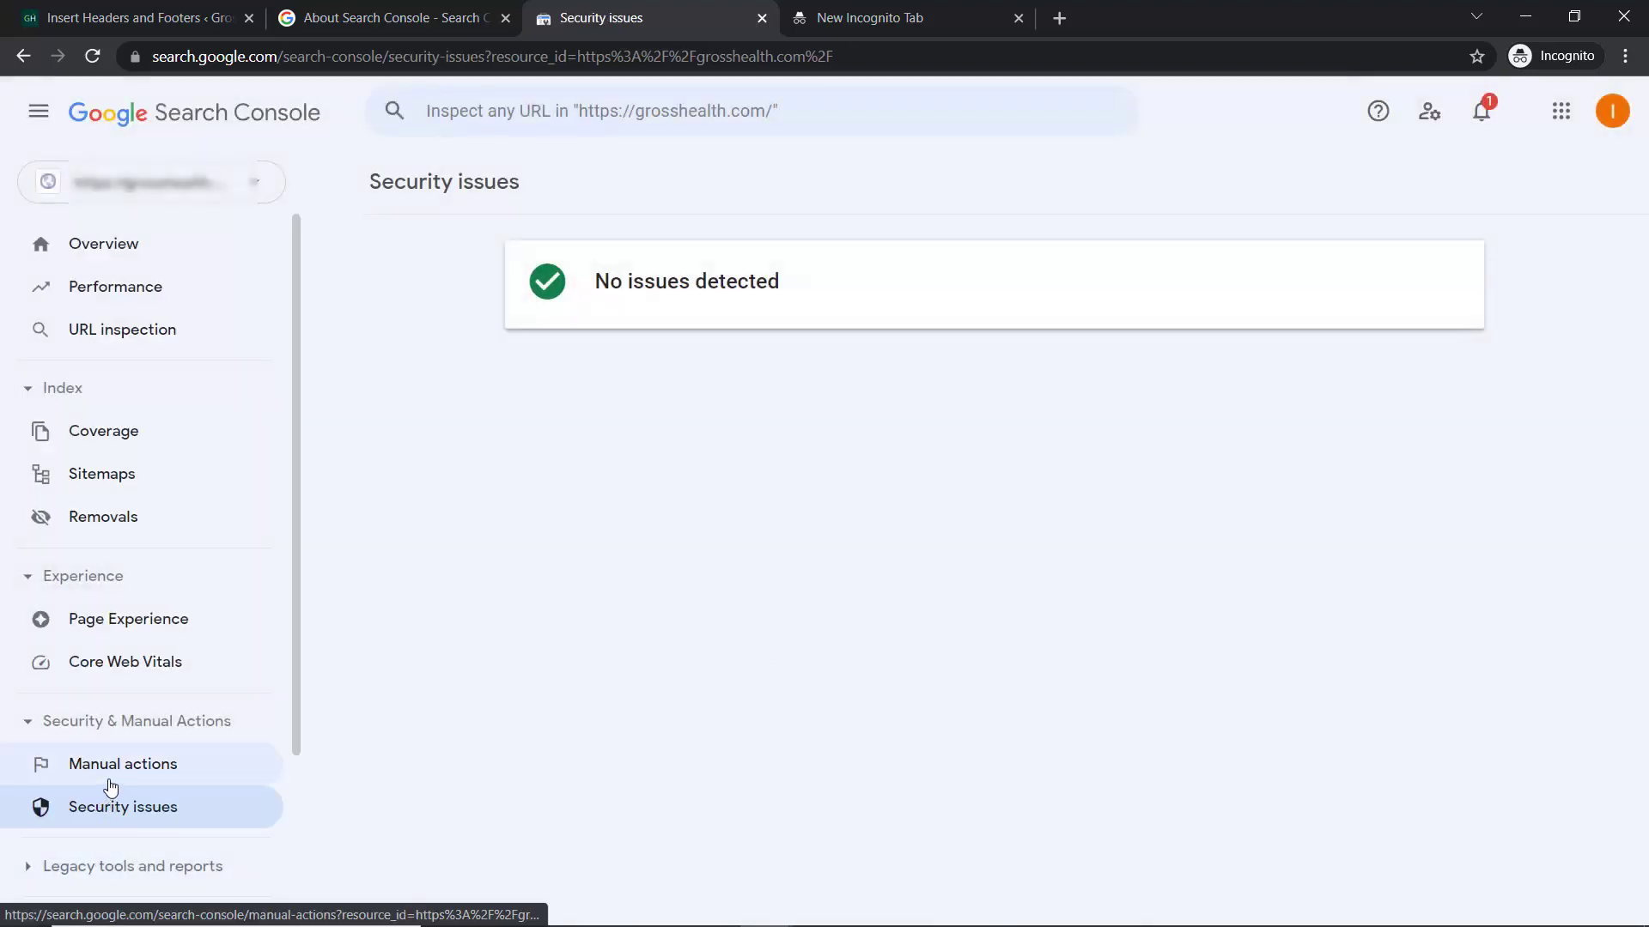
# - Open International targeting from the legacy tools and view its Language and Country settings
pyautogui.scroll(-3, 213, 627)
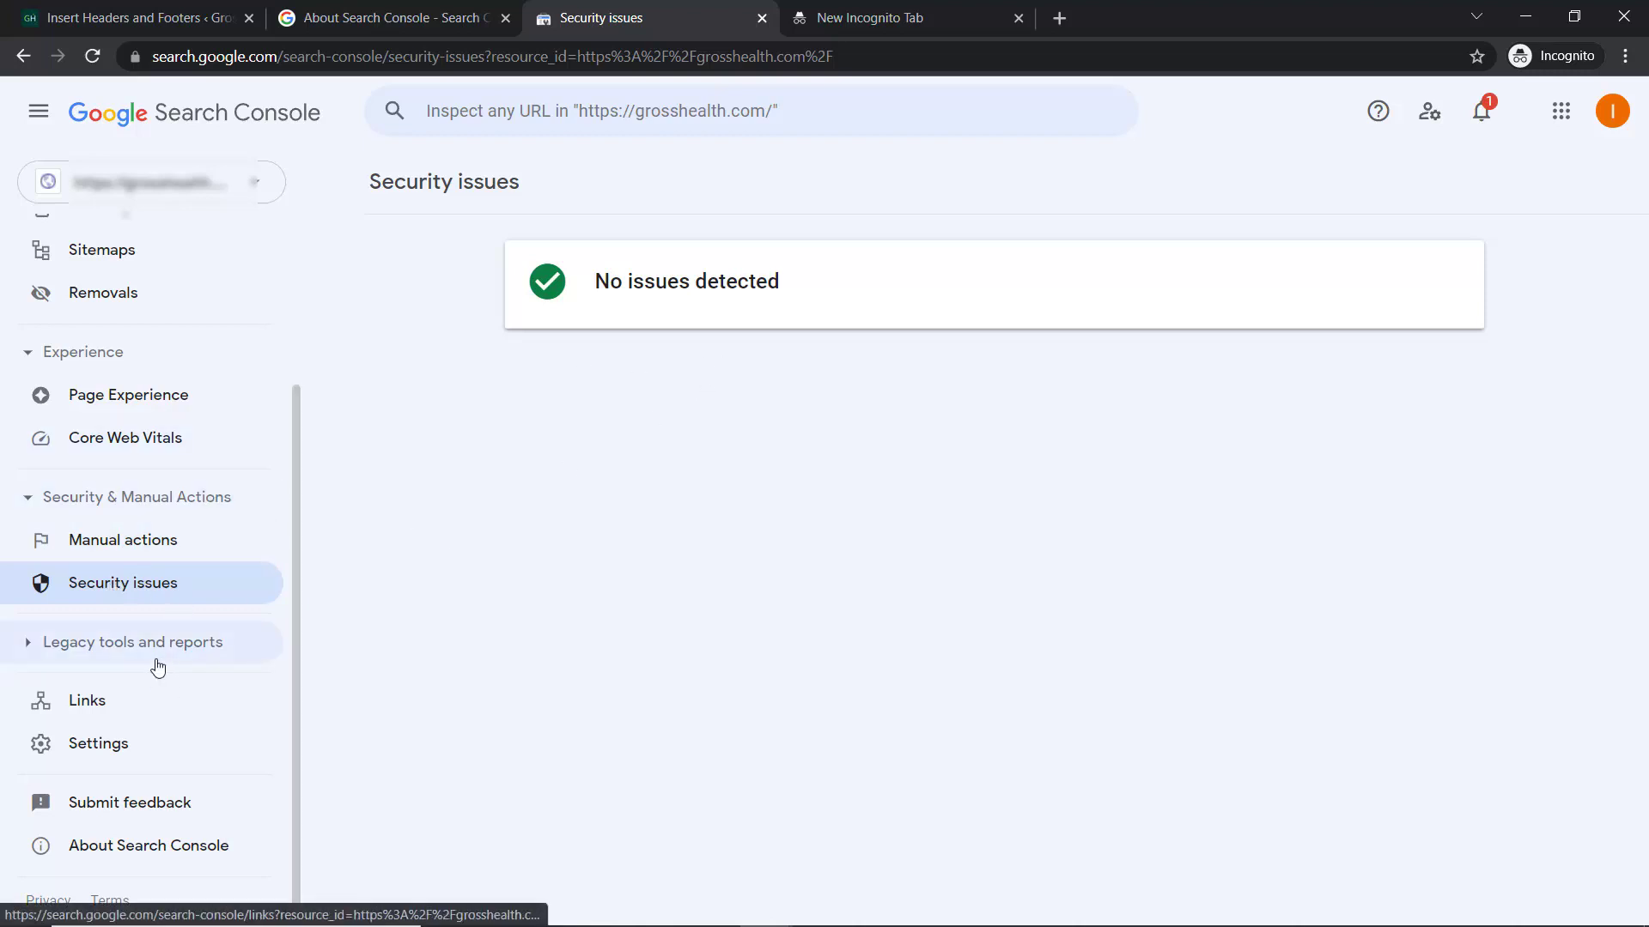
pyautogui.click(38, 657)
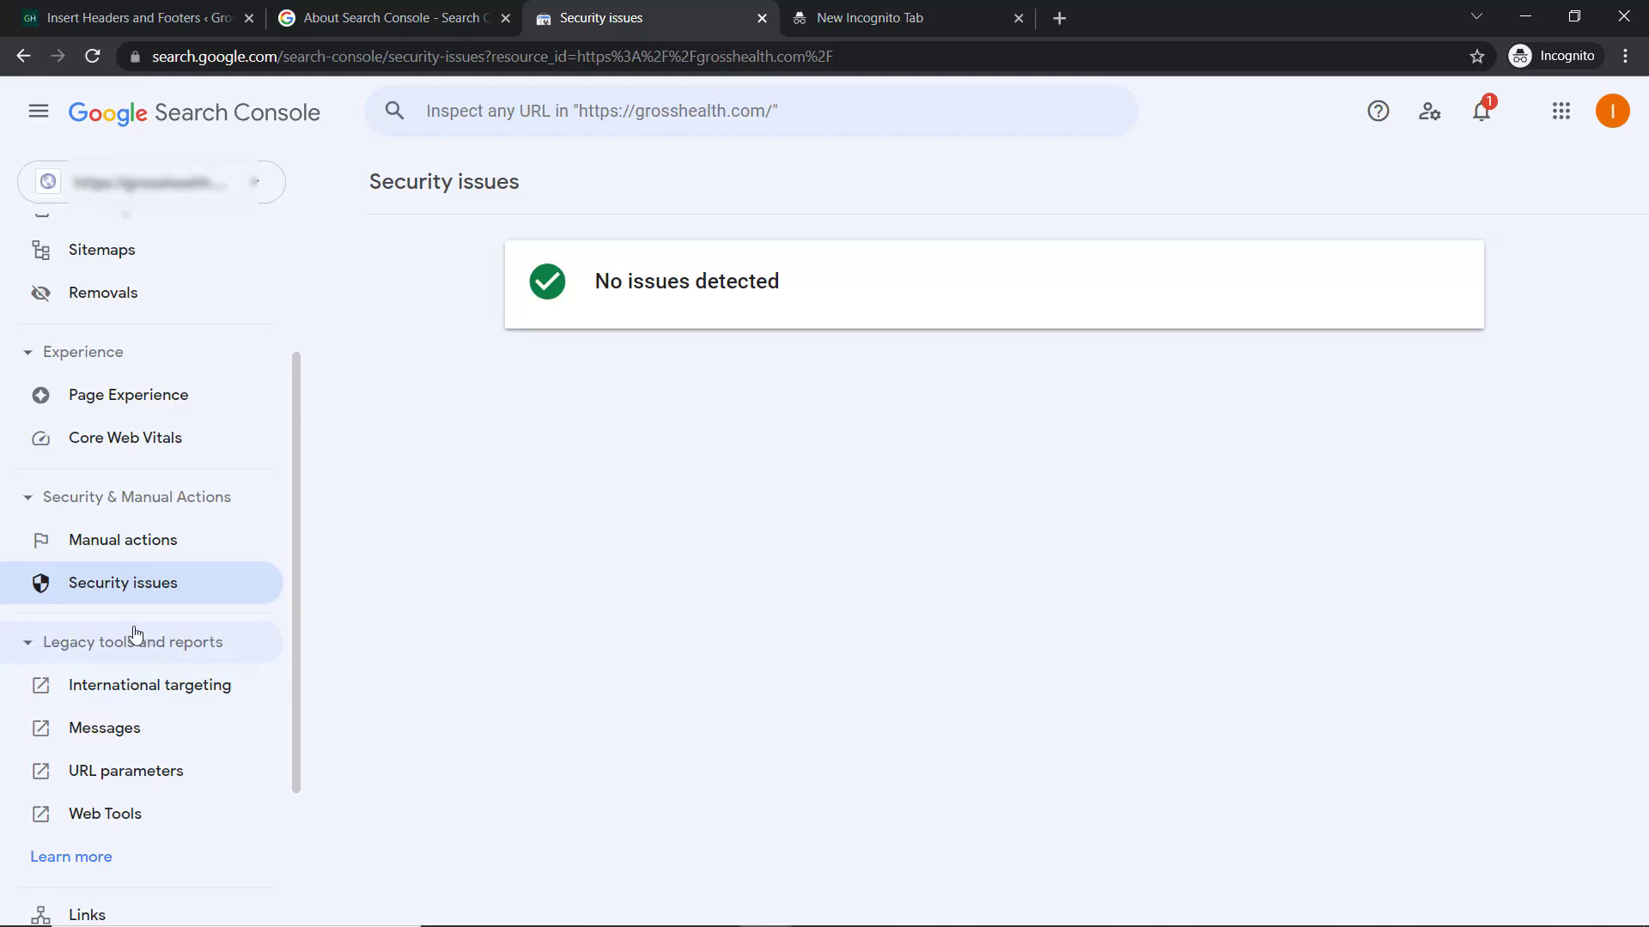
pyautogui.click(130, 696)
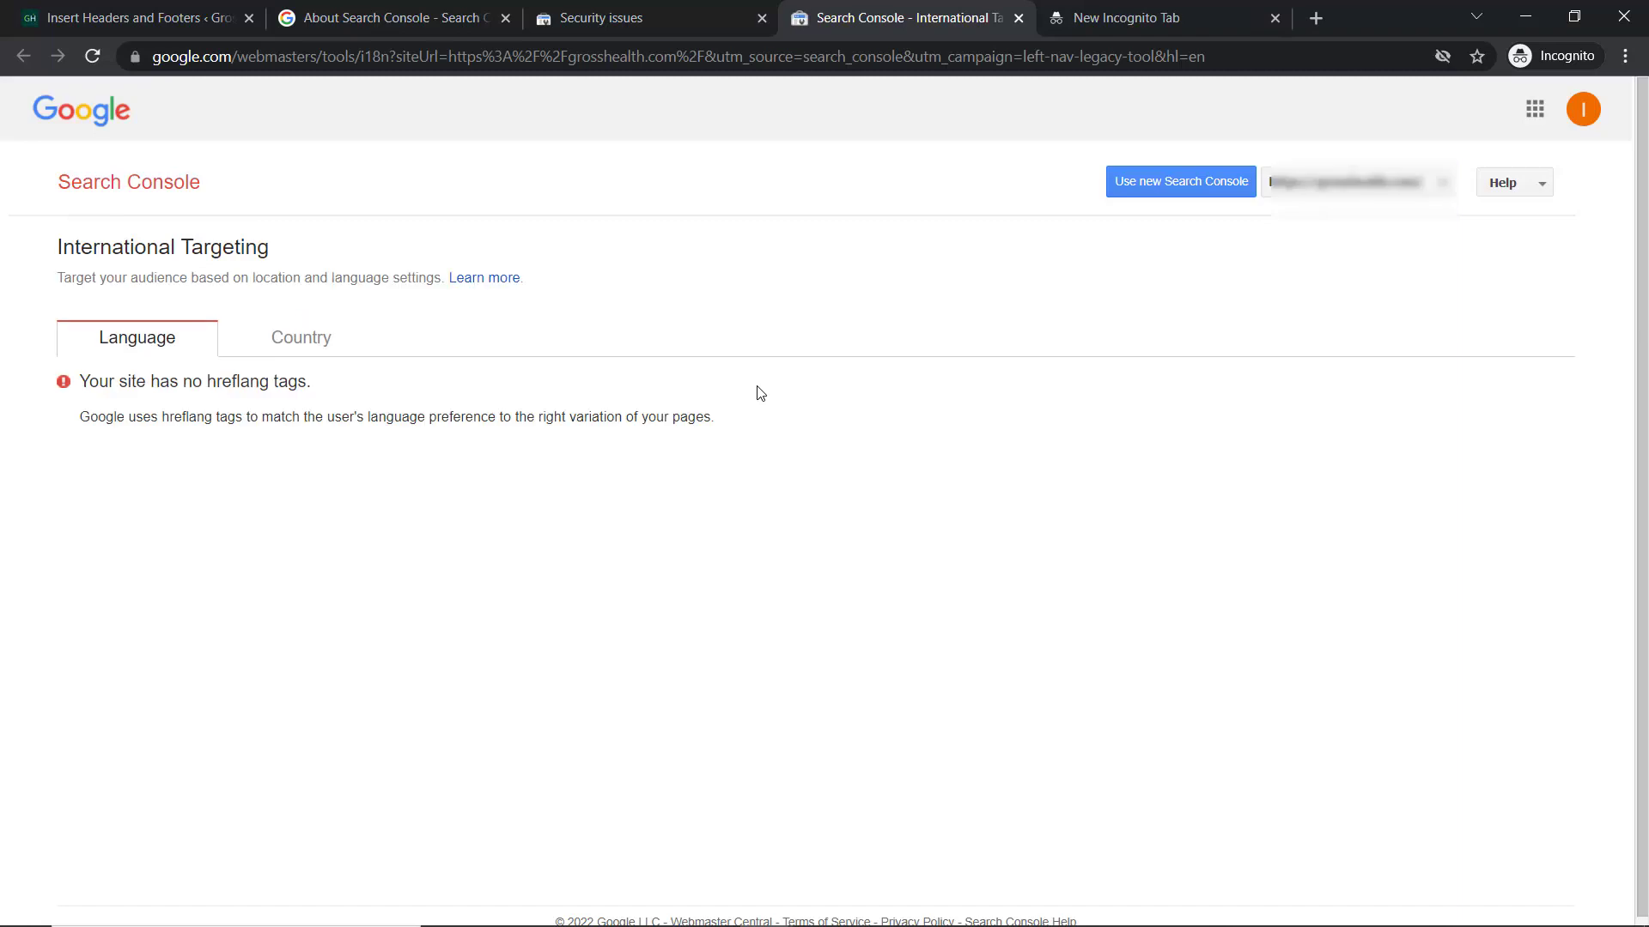
pyautogui.click(311, 342)
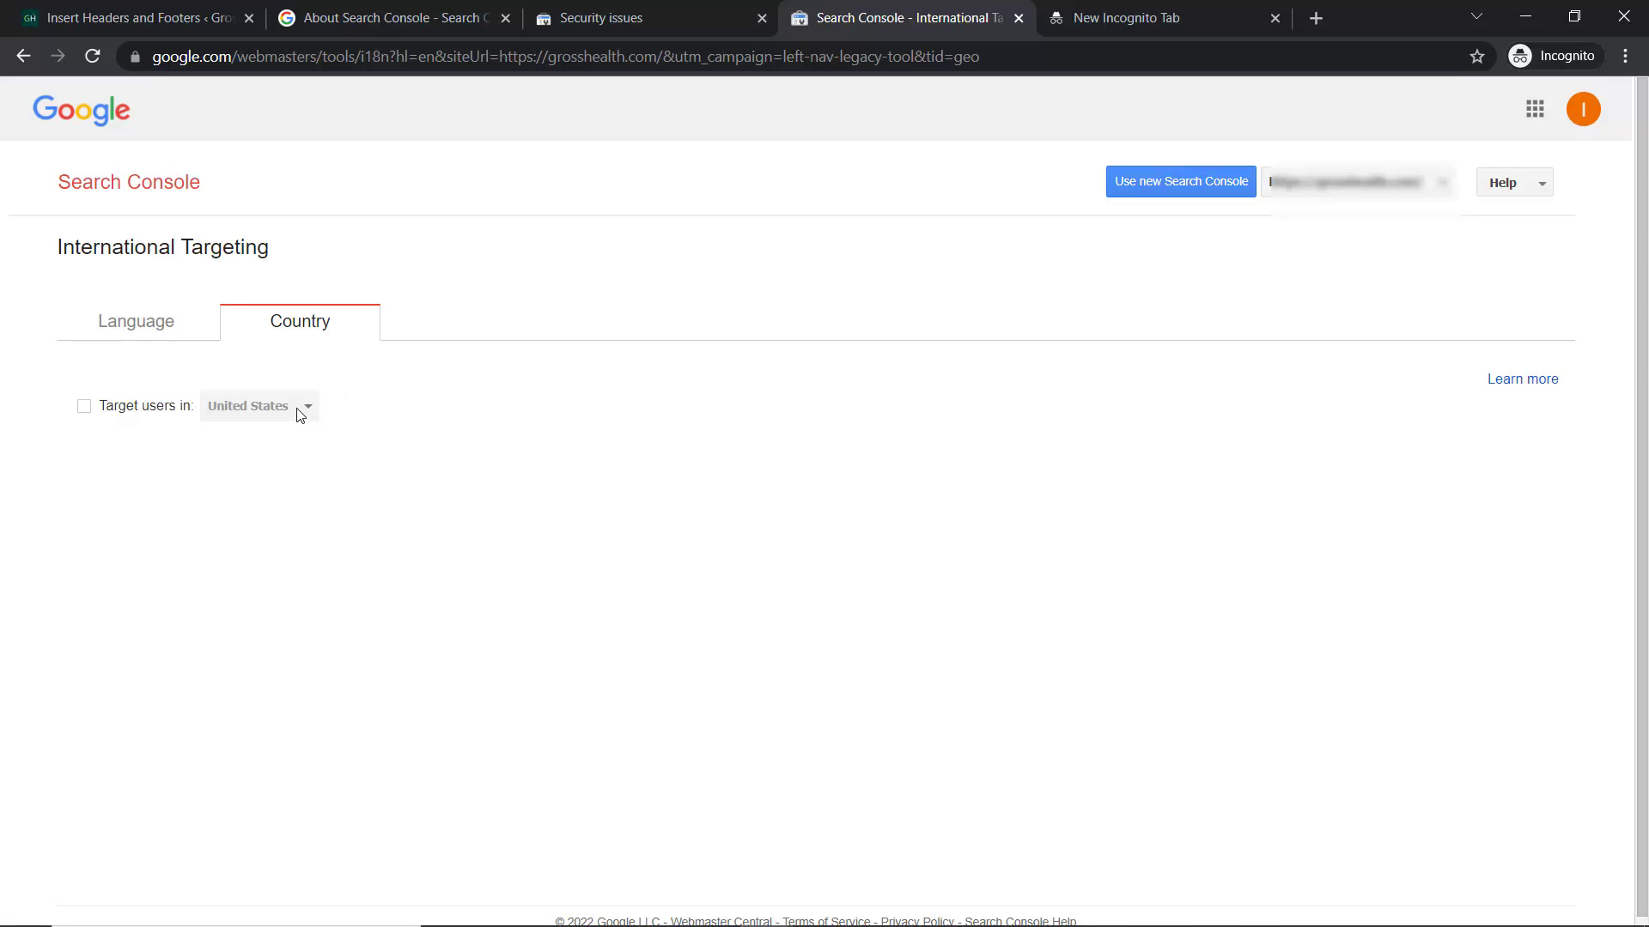
# - Try targeting users in India, clear the country targeting option, and close International Targeting without saving
pyautogui.click(84, 406)
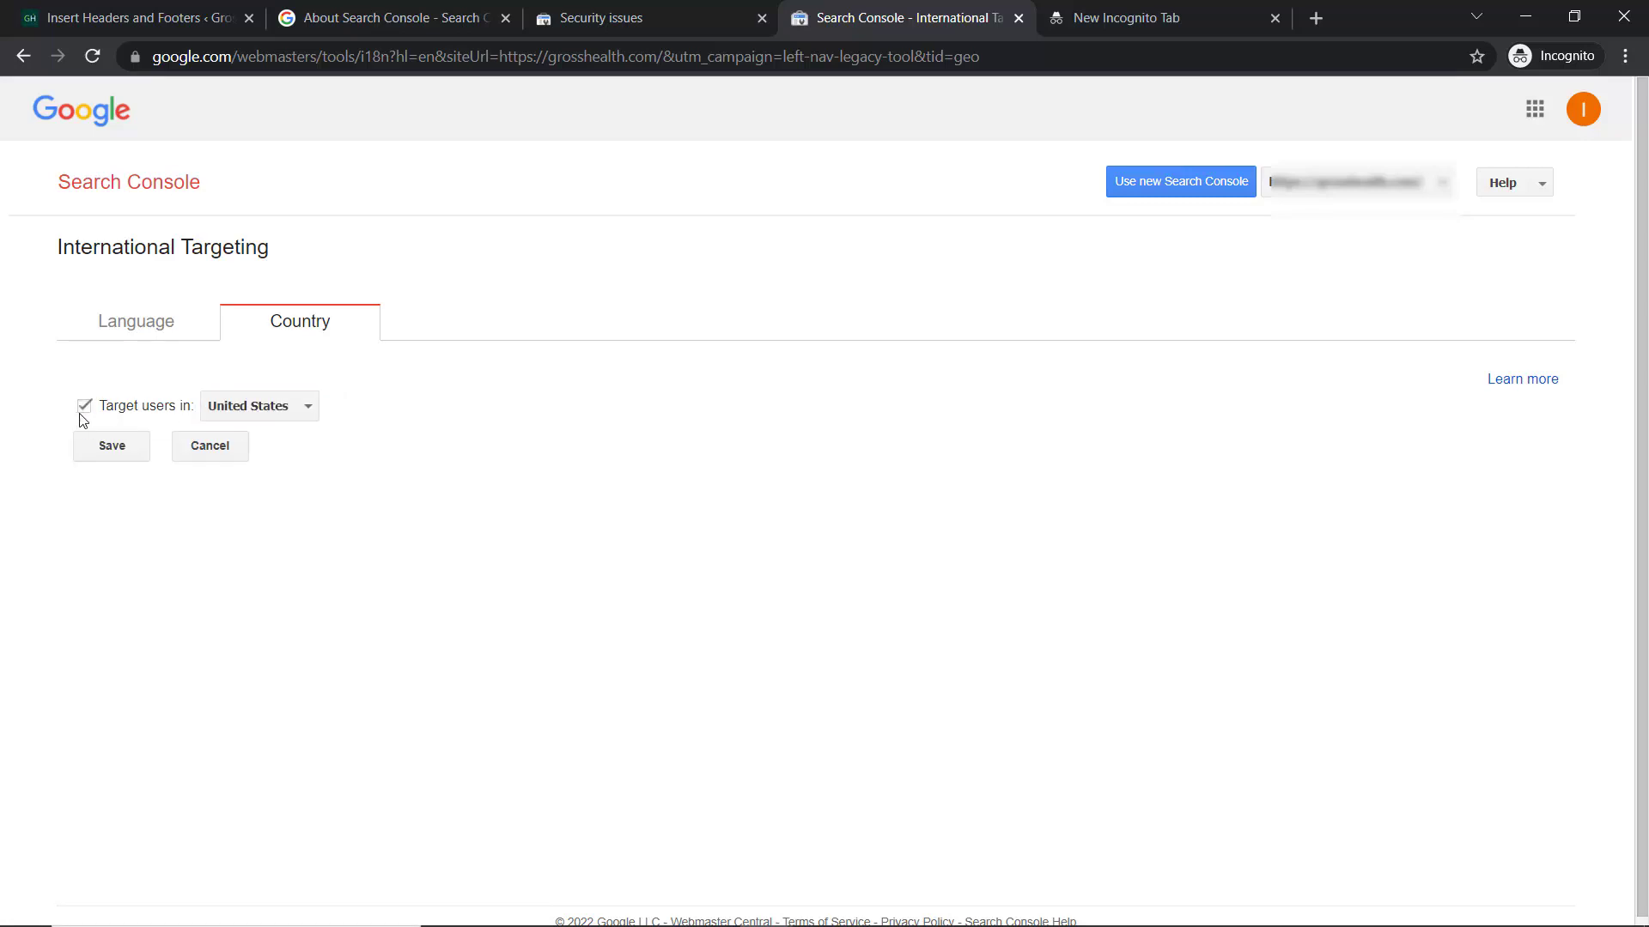
pyautogui.click(284, 419)
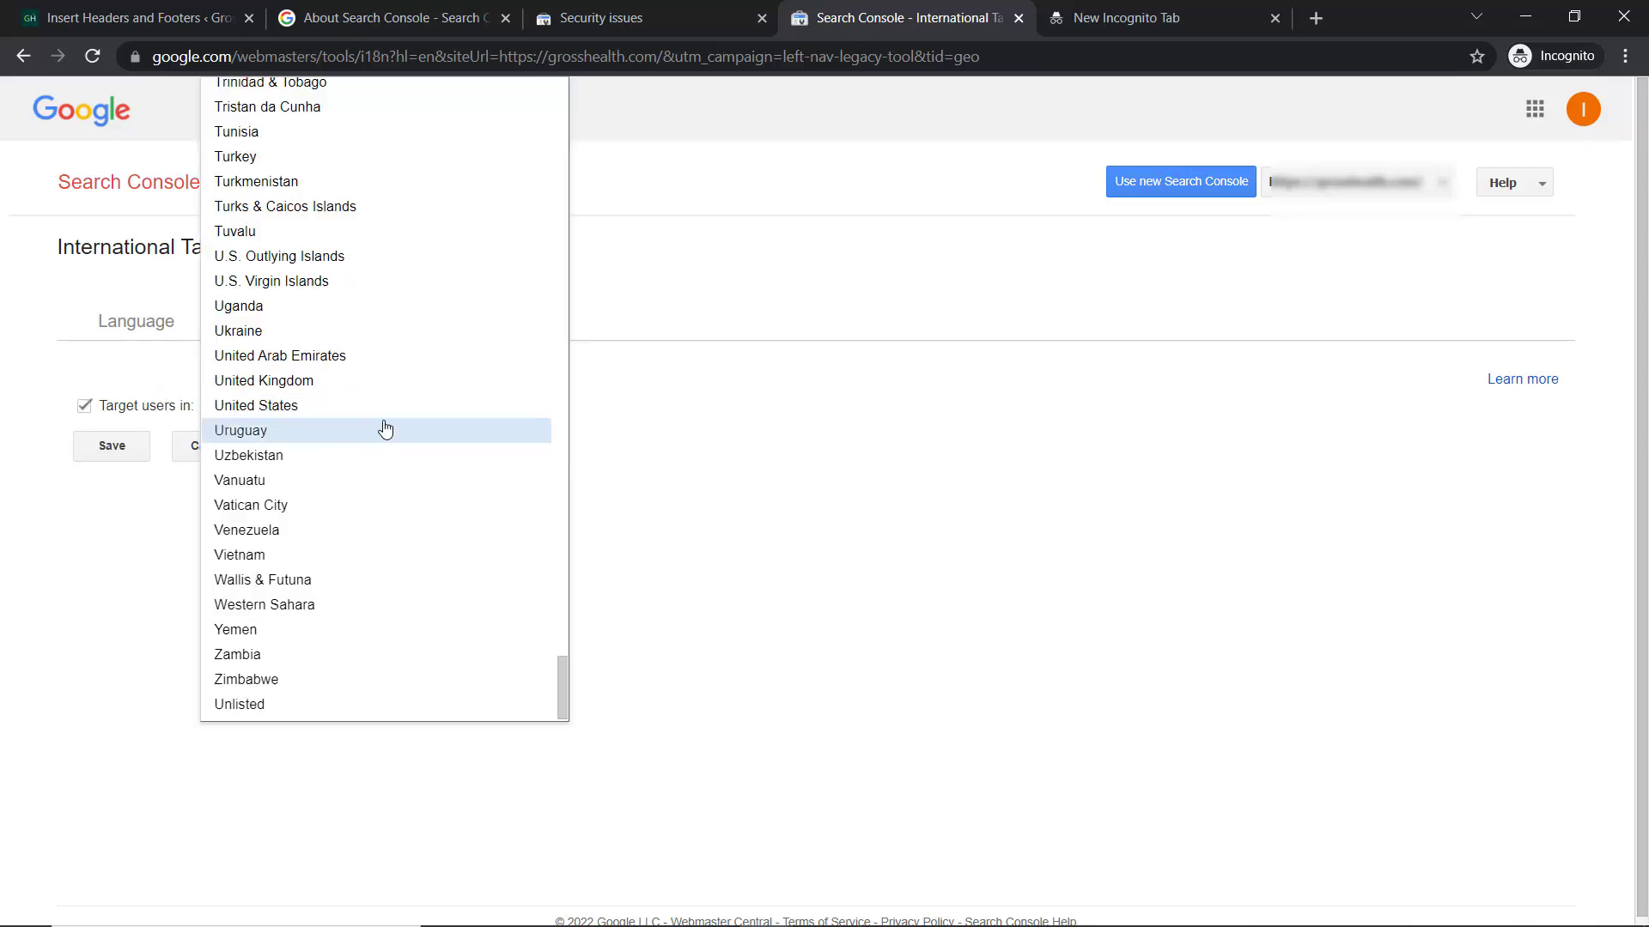
pyautogui.write('in')
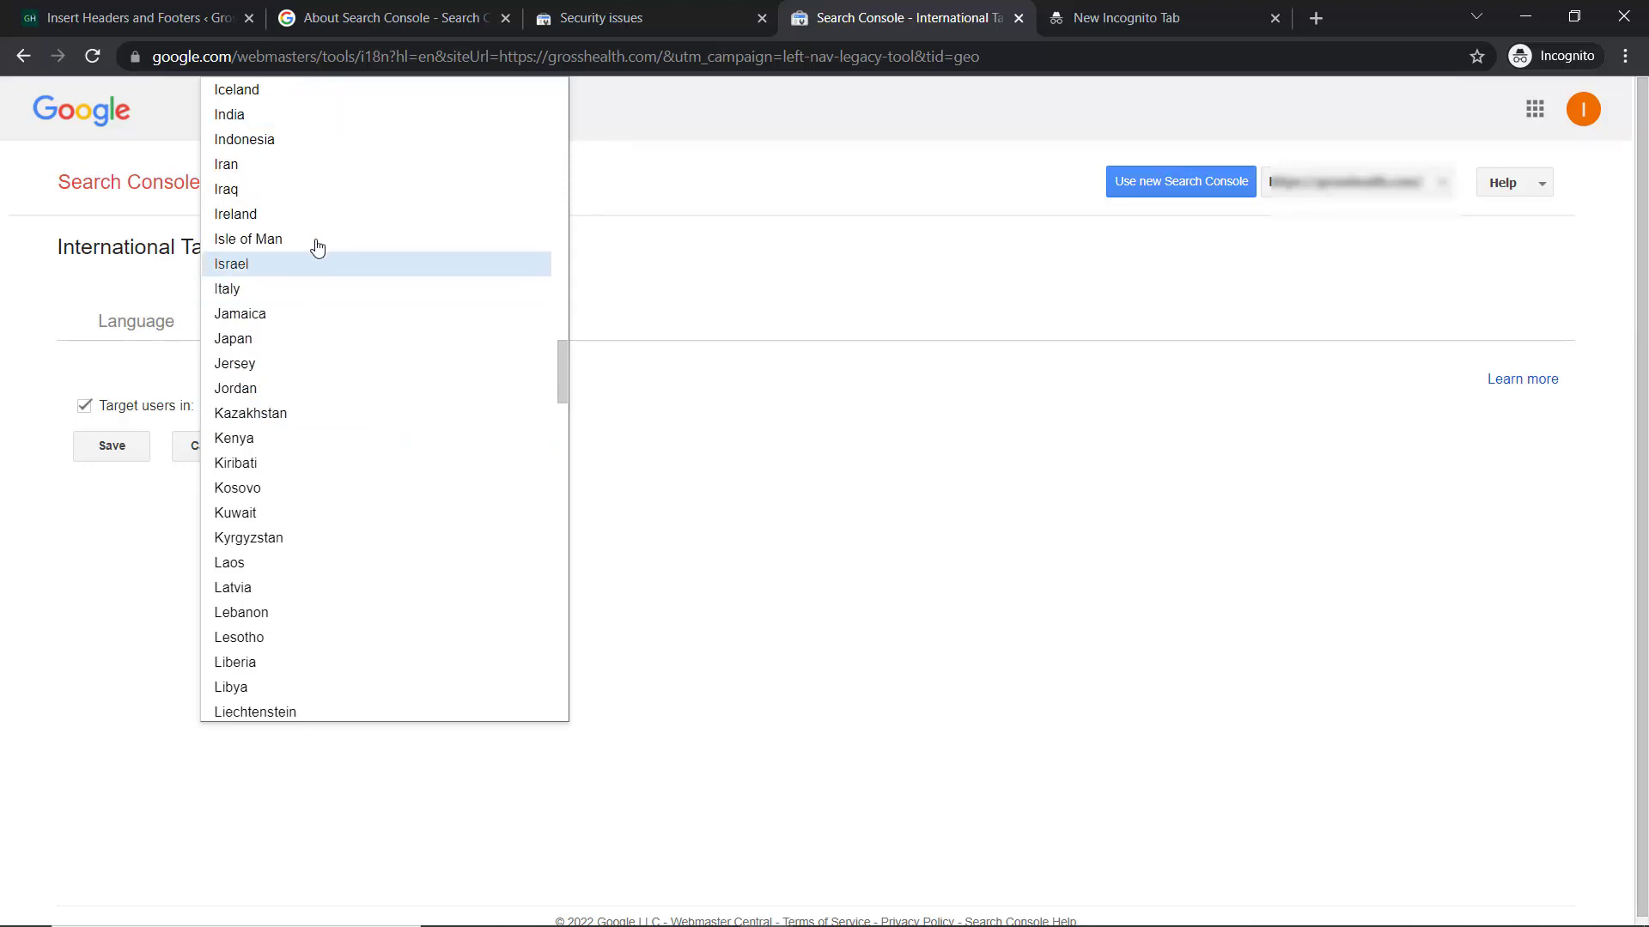
pyautogui.click(240, 117)
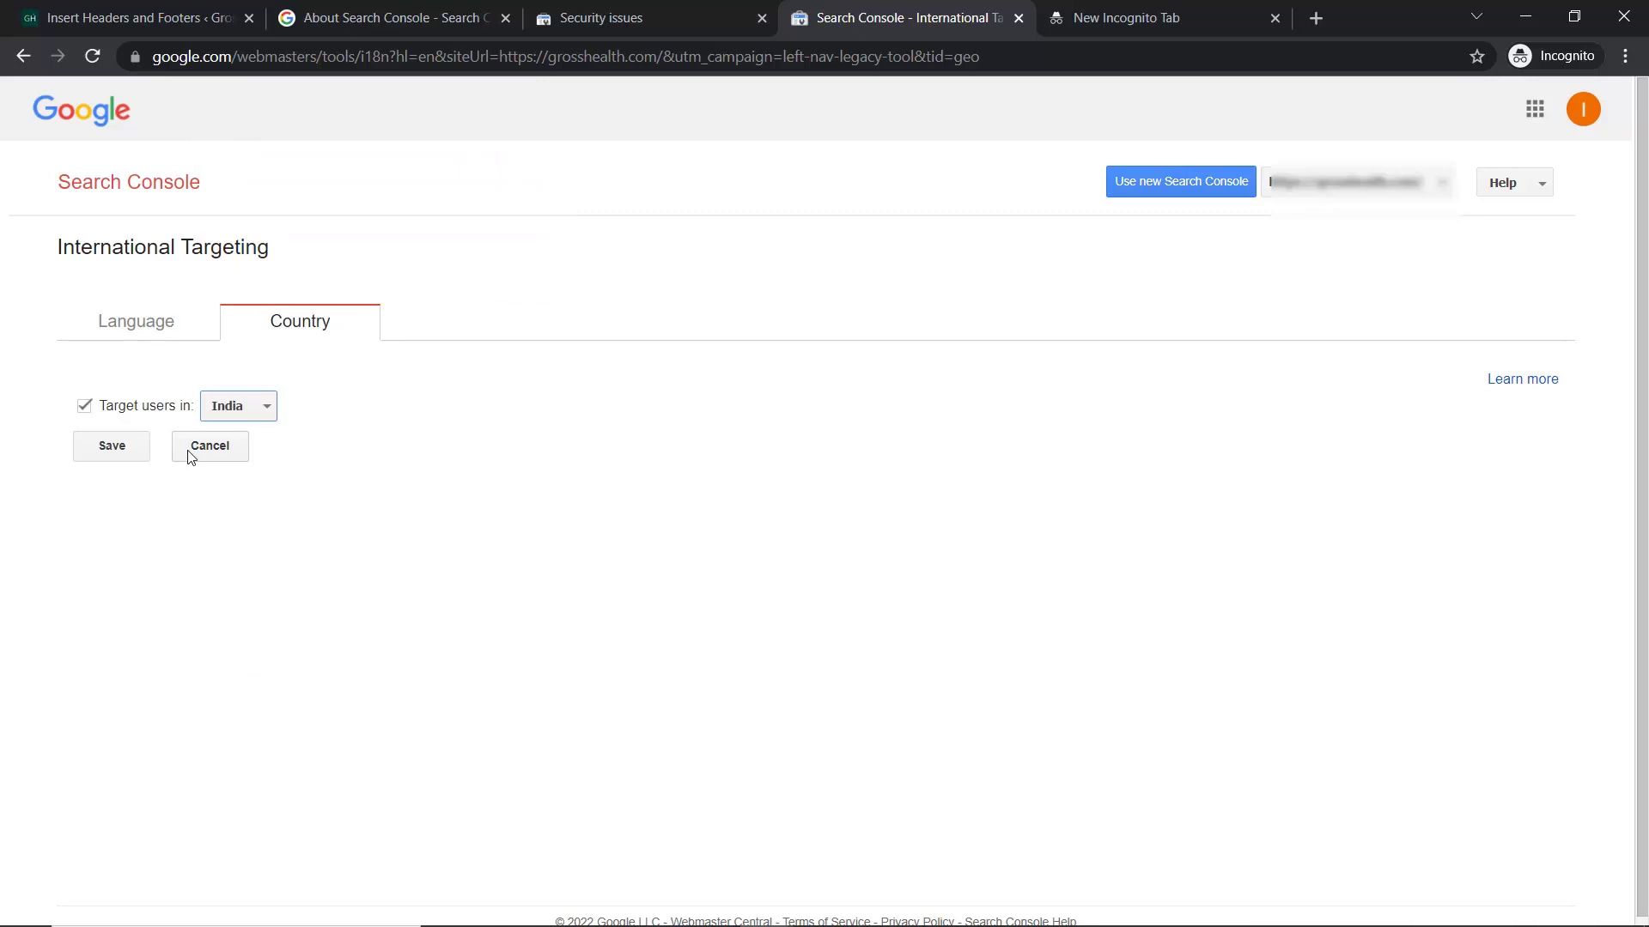
pyautogui.click(85, 407)
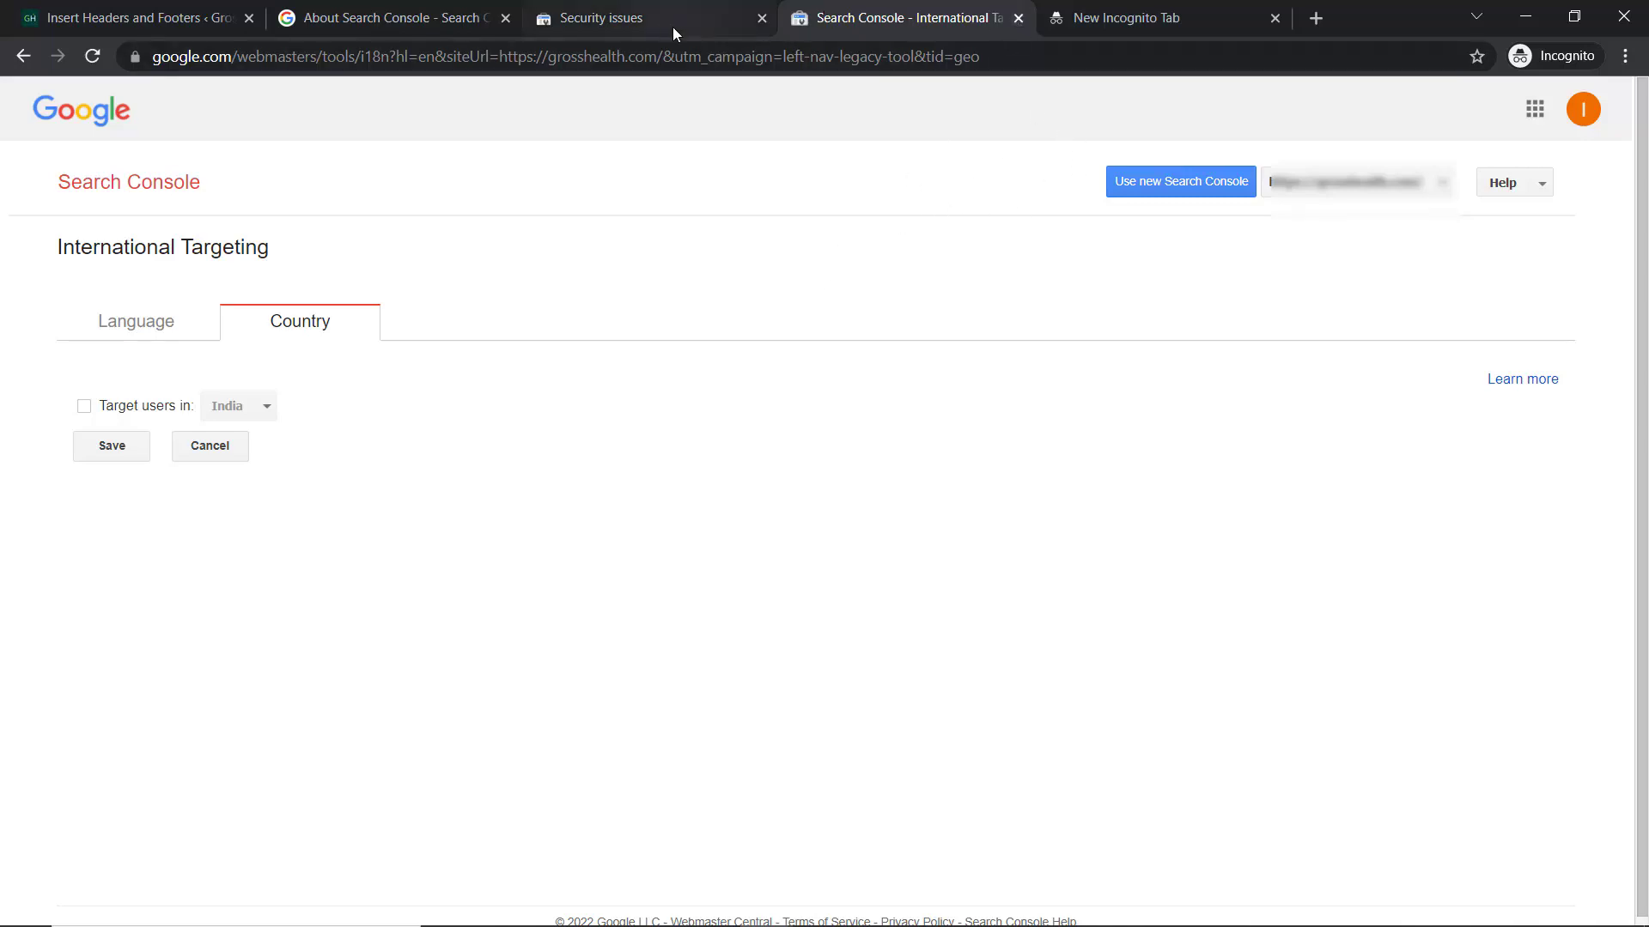
pyautogui.click(1020, 18)
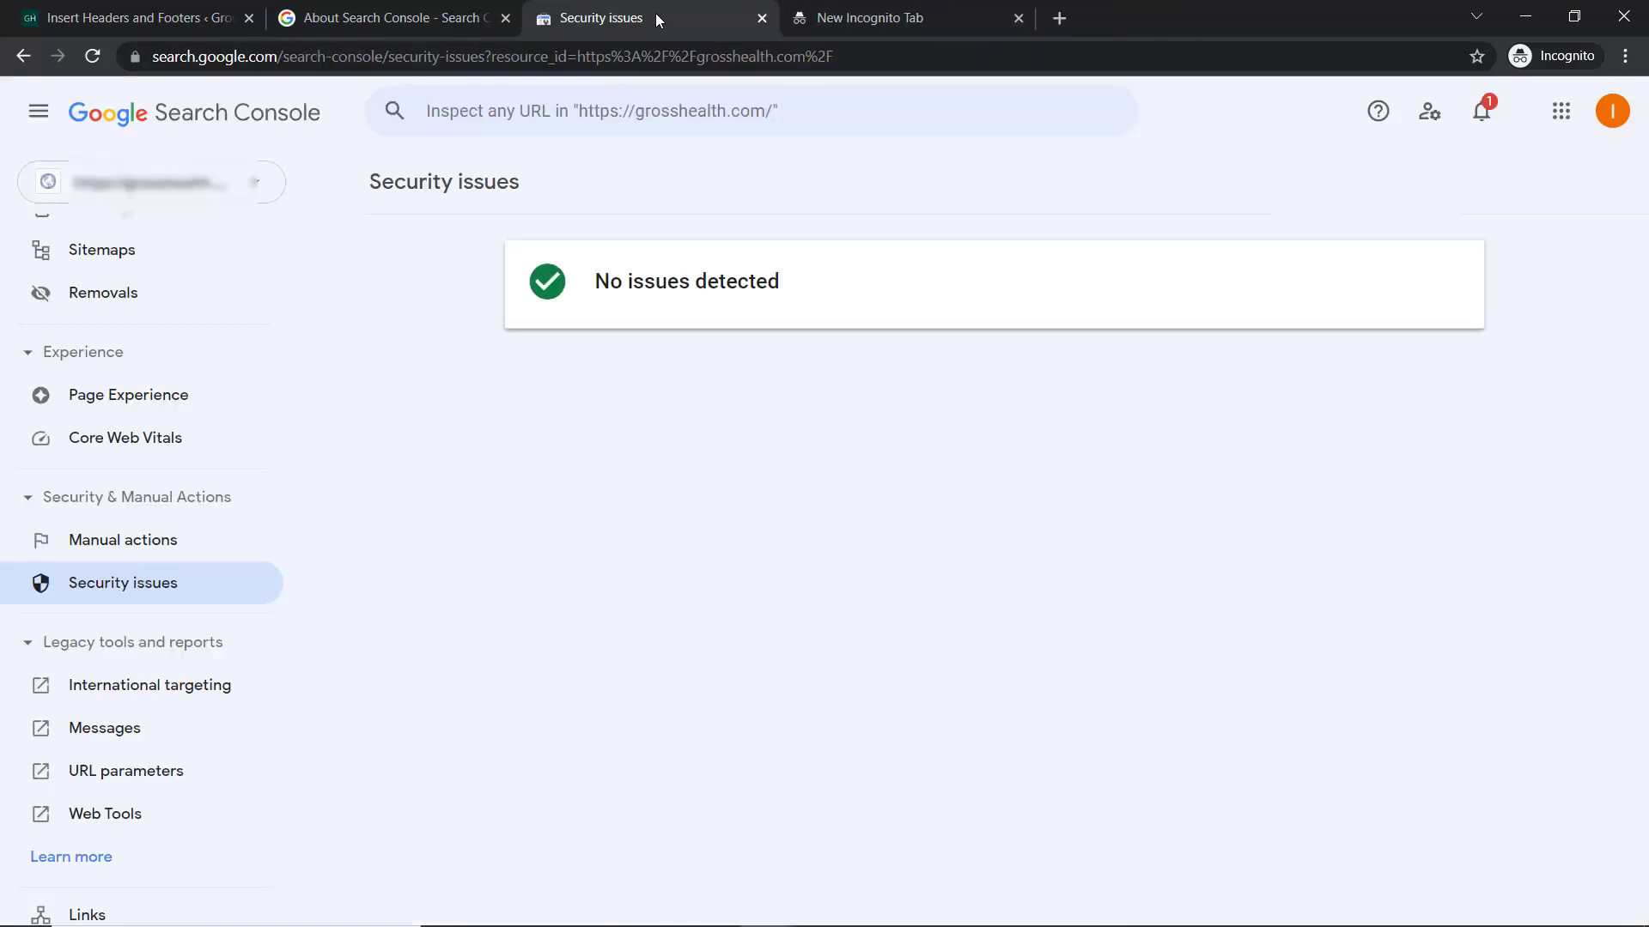
# - Collapse the legacy tools and reports group and view the property's Links report
pyautogui.scroll(-3, 140, 661)
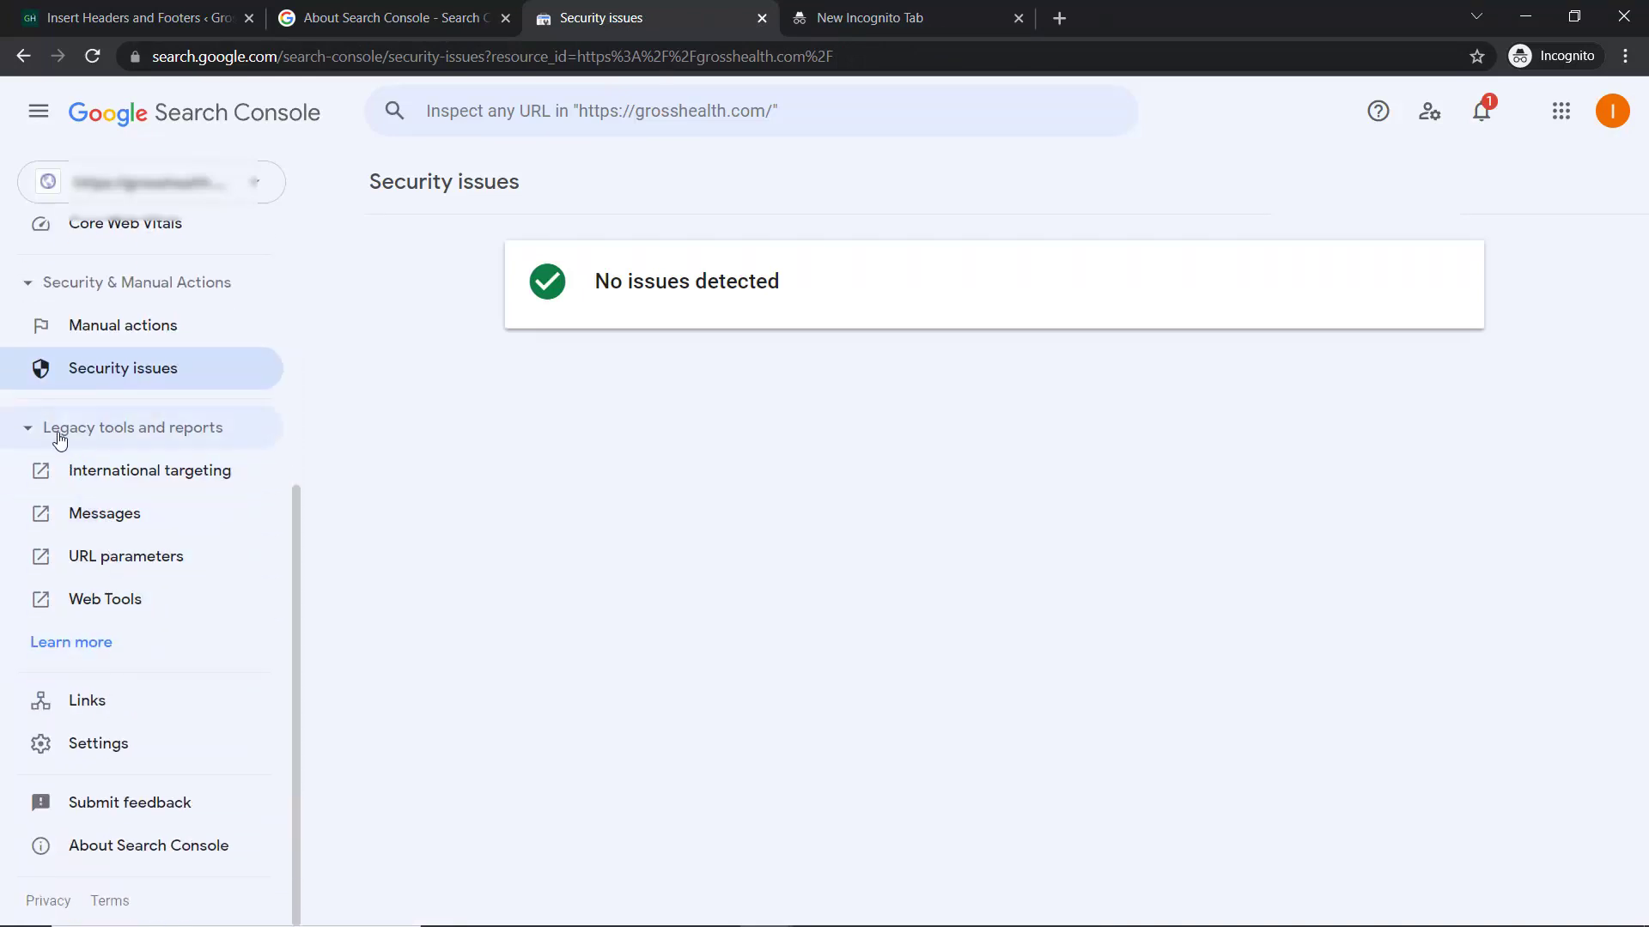
pyautogui.click(32, 434)
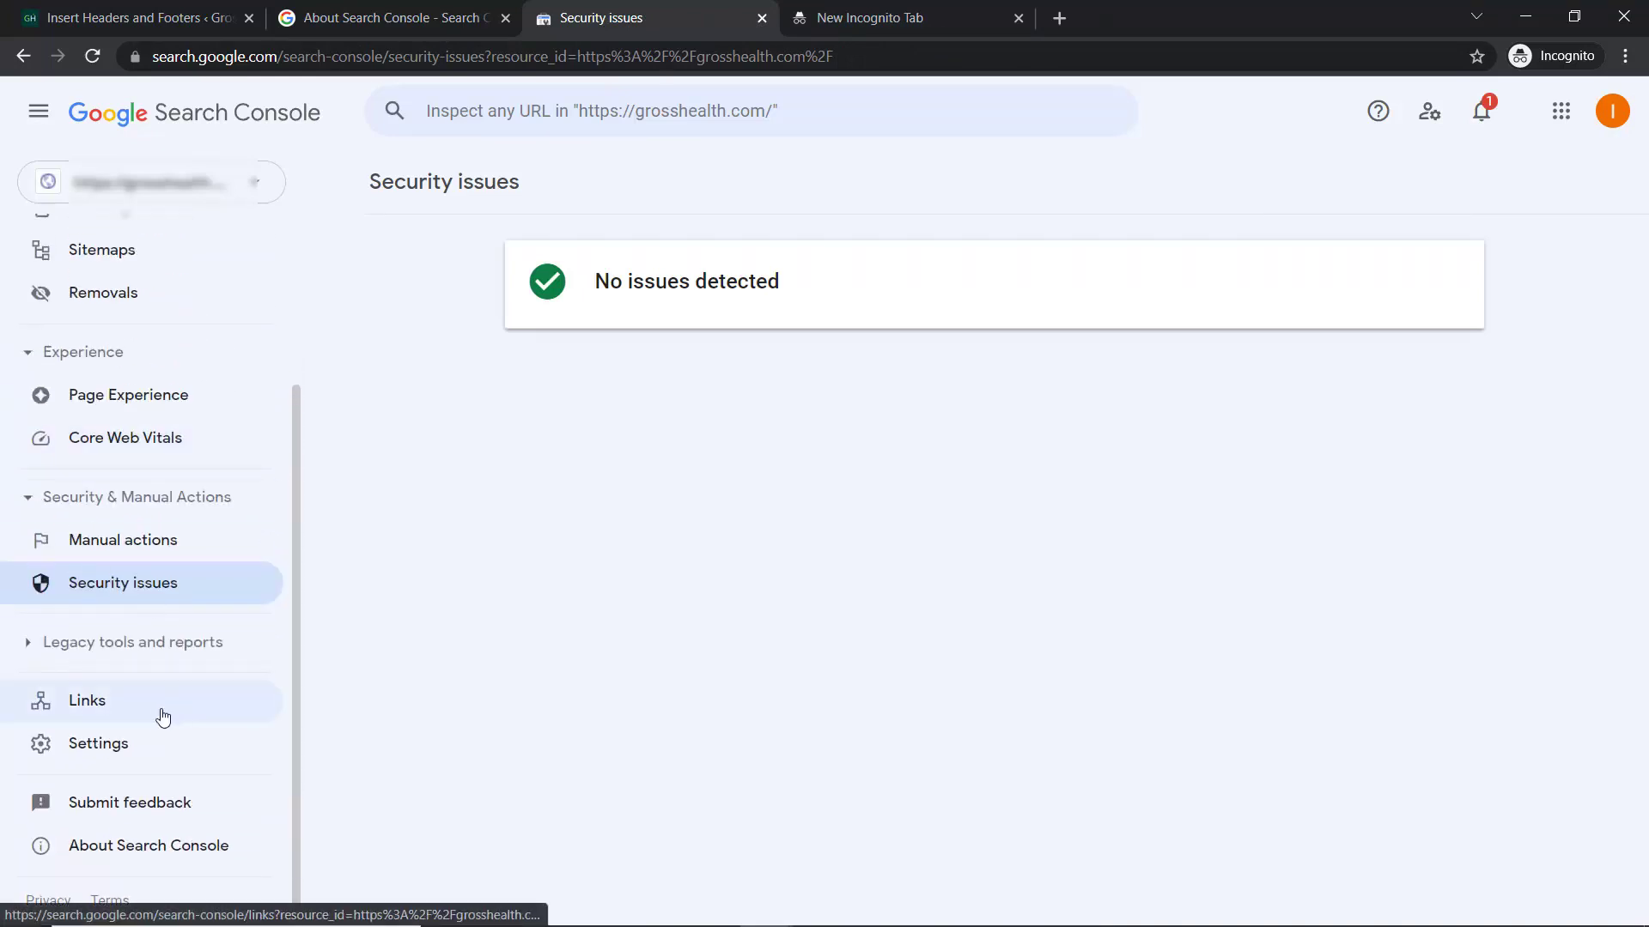
pyautogui.click(88, 702)
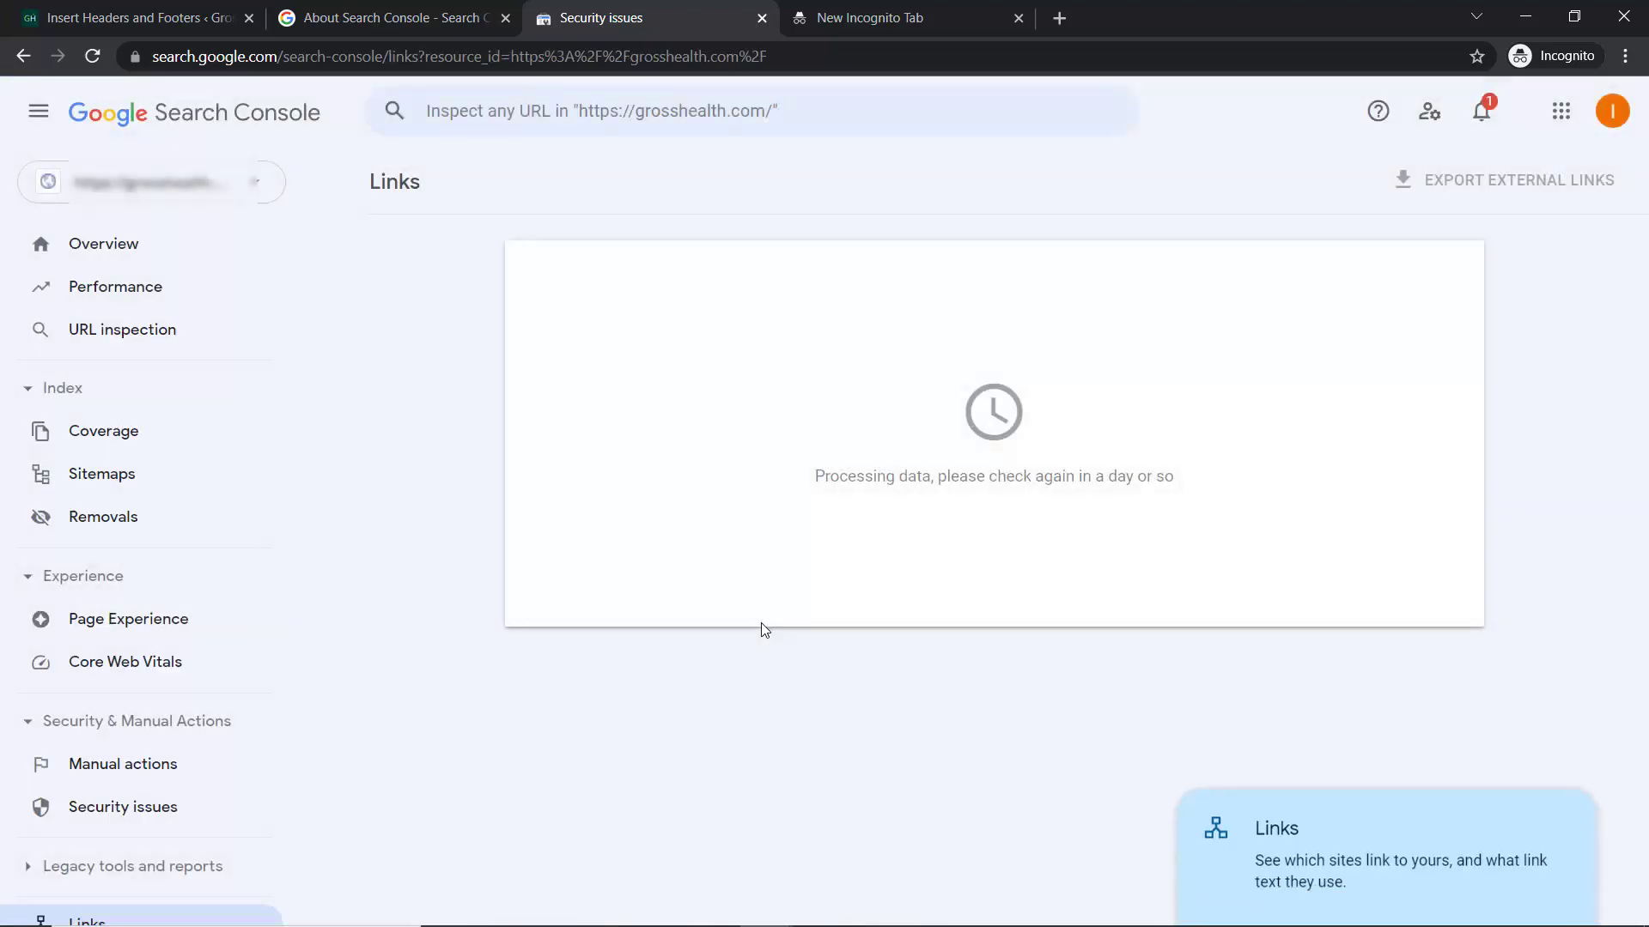